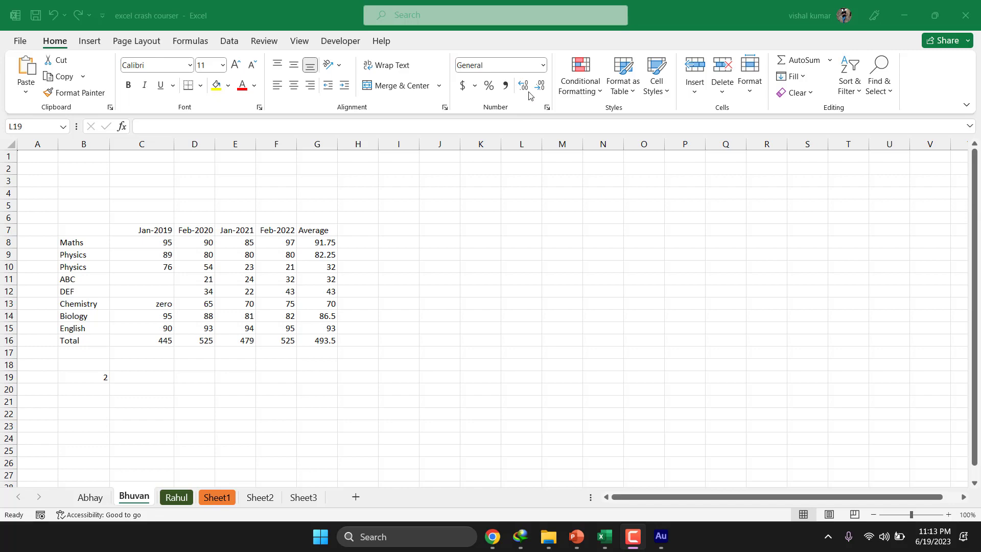
click(633, 85)
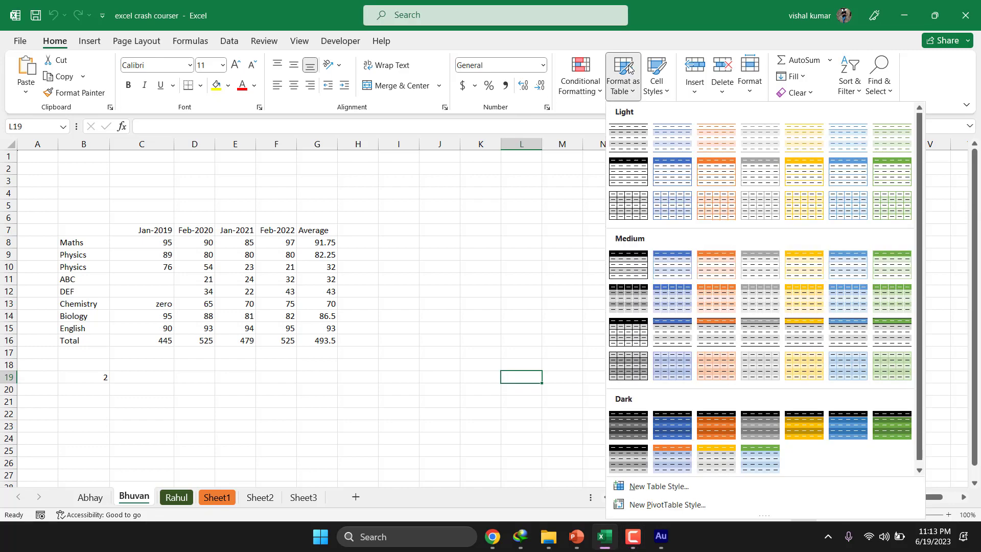
click(634, 84)
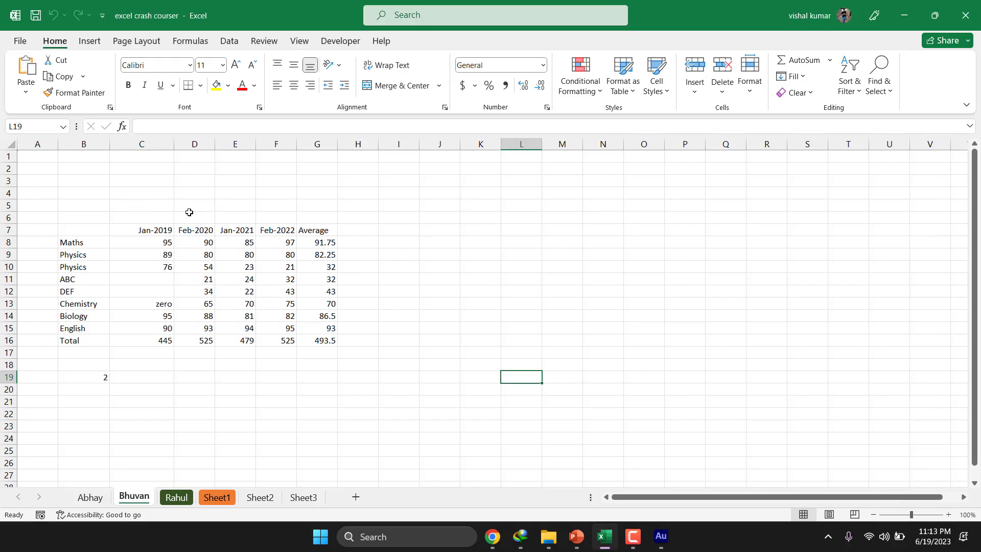
Enter the title "Marks of a student as per records" in cell C5, above the marks table.
click(122, 205)
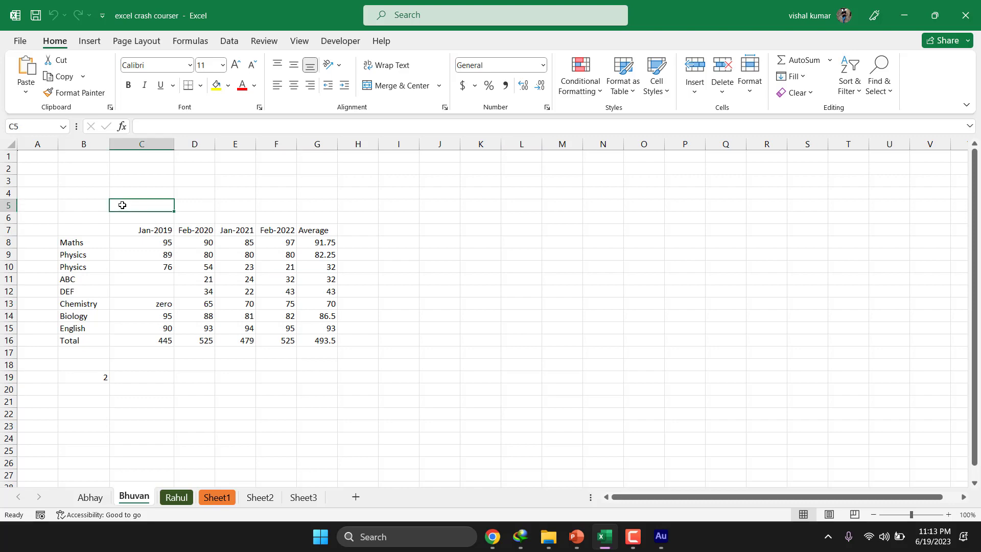
text(Marks of Arun)
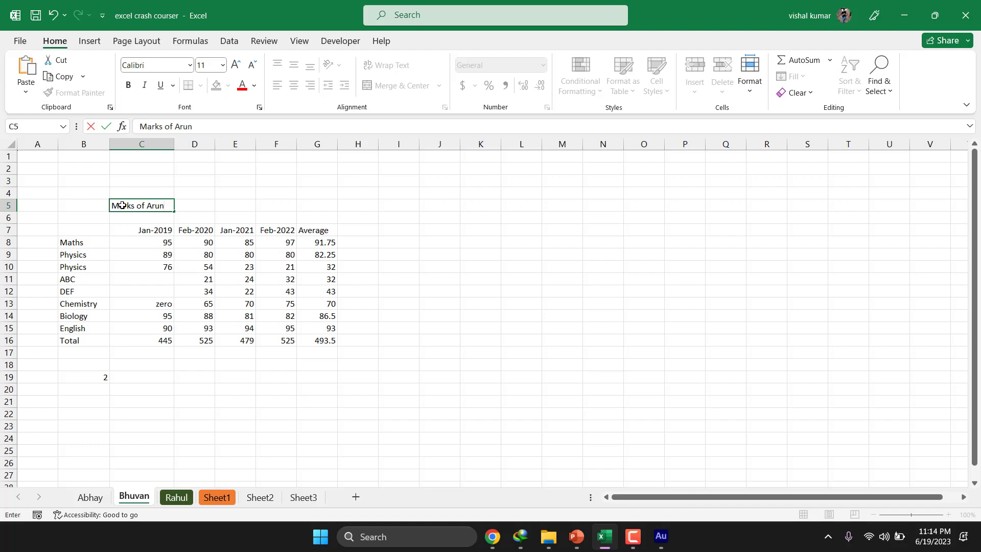
key(BackSpace)
key(BackSpace)
key(BackSpace)
key(BackSpace)
text(a)
text( student)
text( as er)
key(BackSpace)
text(pe)
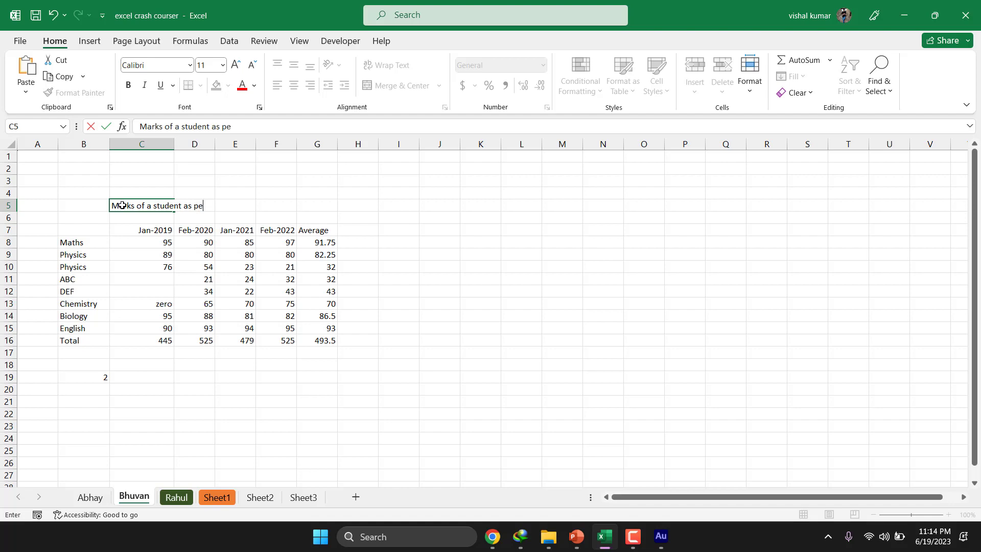
text(r records)
click(438, 244)
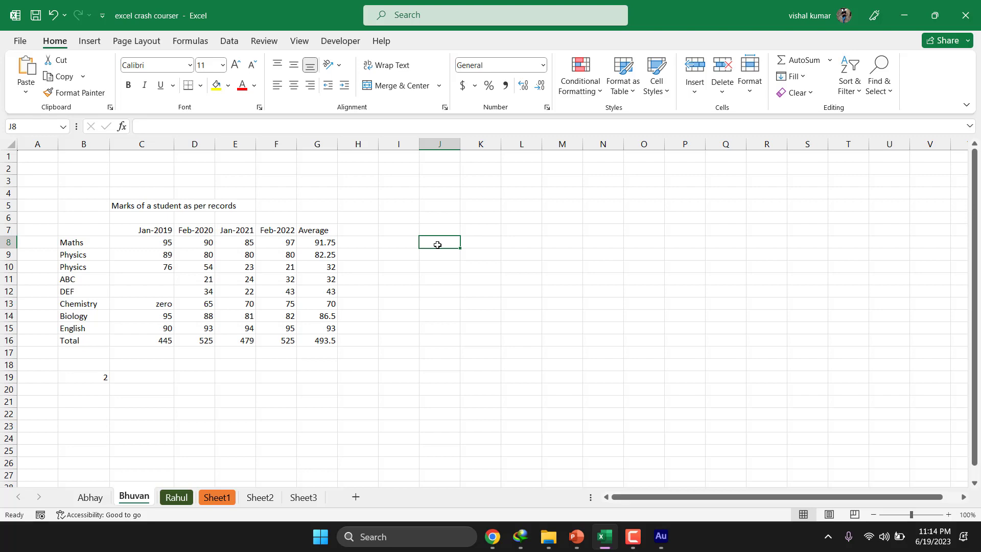
Move the title and marks table from B5:G16 to I8:N19.
drag(91, 203, 615, 379)
click(675, 370)
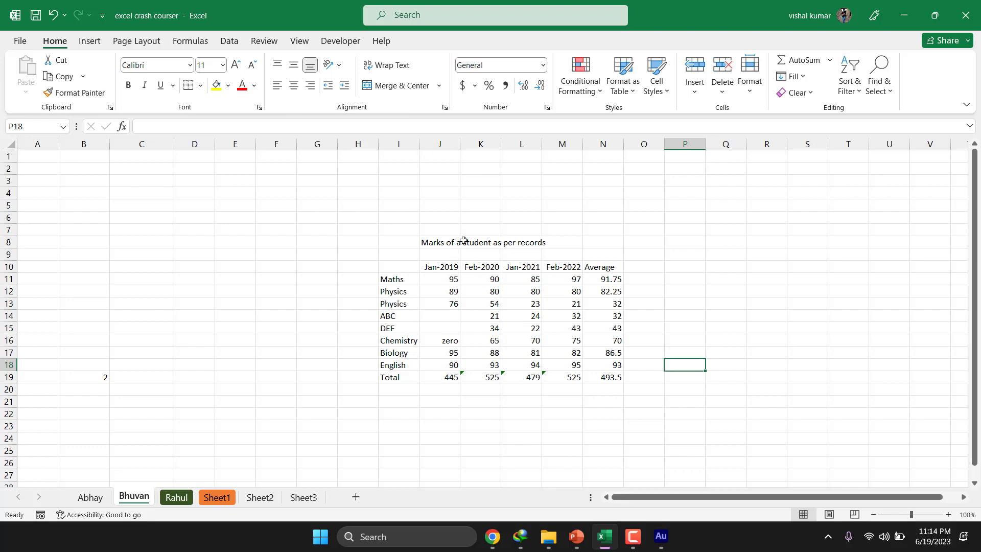
Format the title in J8 with the Arial Black font at size 12.
click(446, 242)
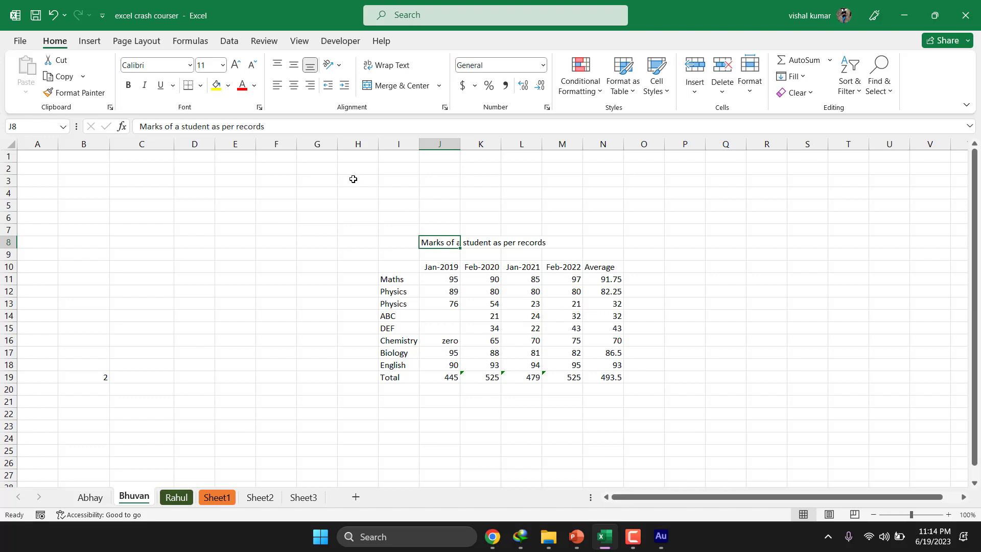
click(190, 66)
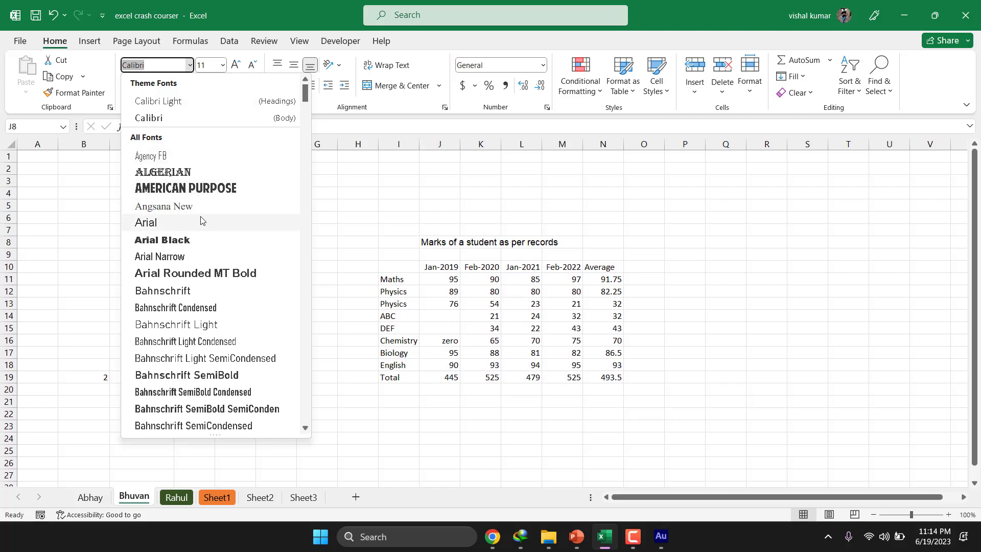
click(196, 244)
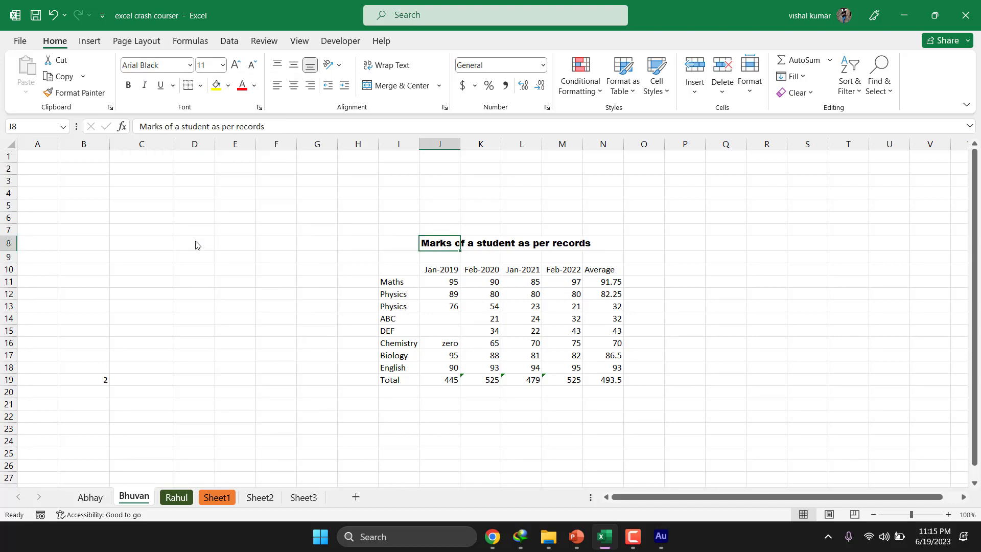
click(223, 65)
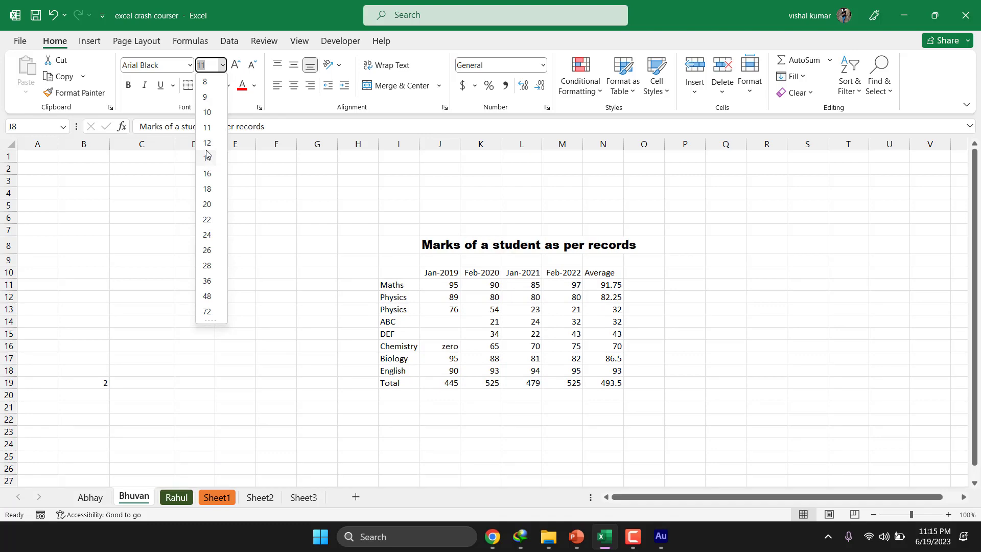
click(207, 143)
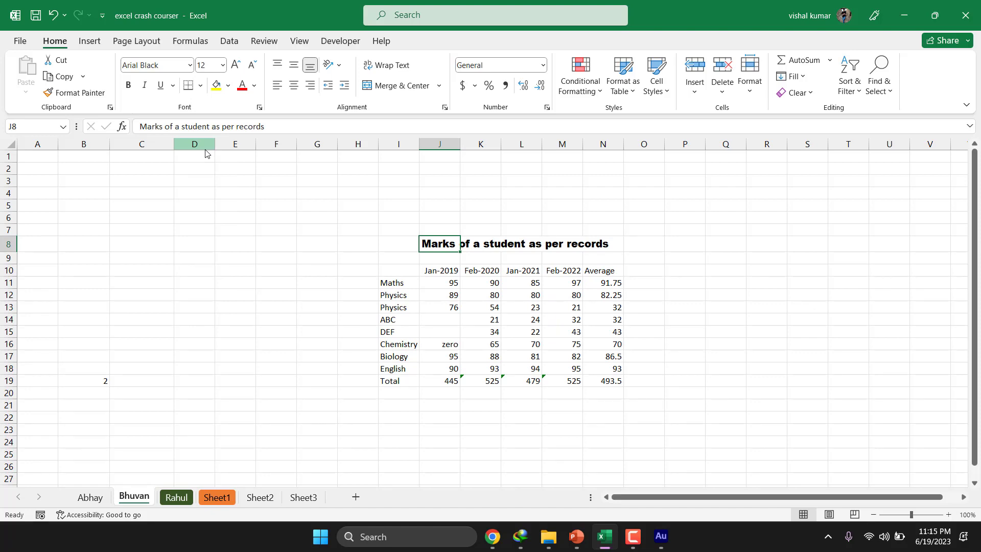
Shrink the title's font stepwise, and enlarge it back to size 12.
click(253, 65)
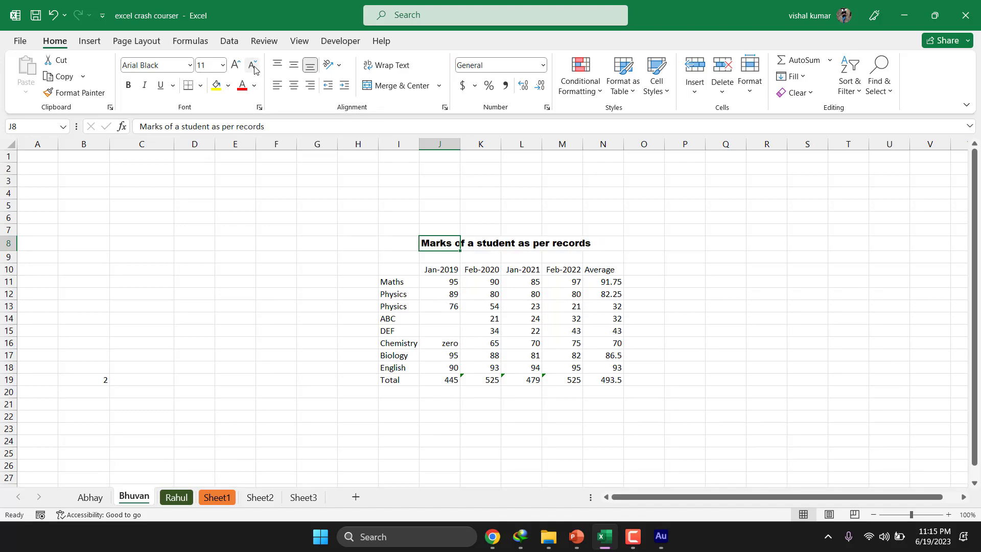
click(253, 66)
click(242, 67)
click(242, 67)
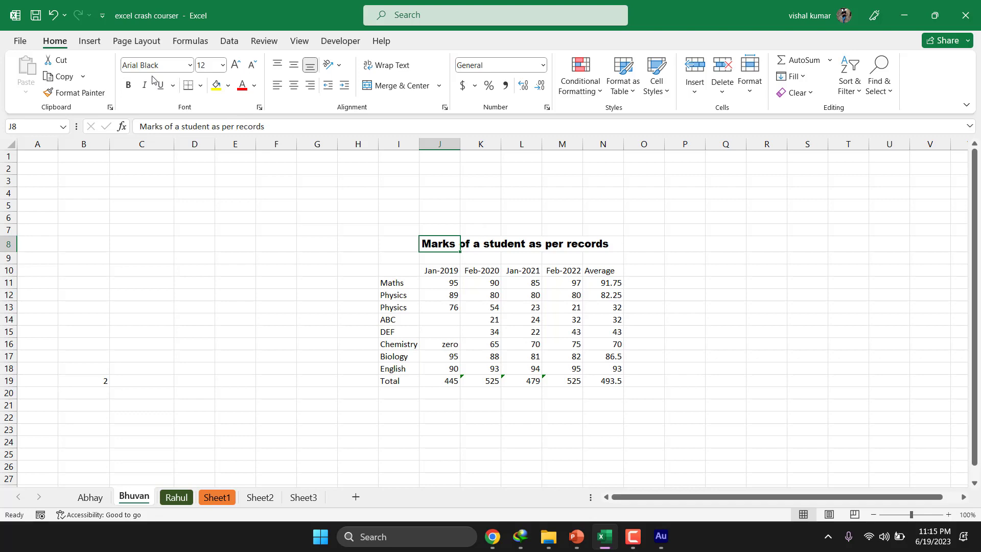
Try bold, italic and underline on the Maths label in I11, switching each one off again.
click(401, 282)
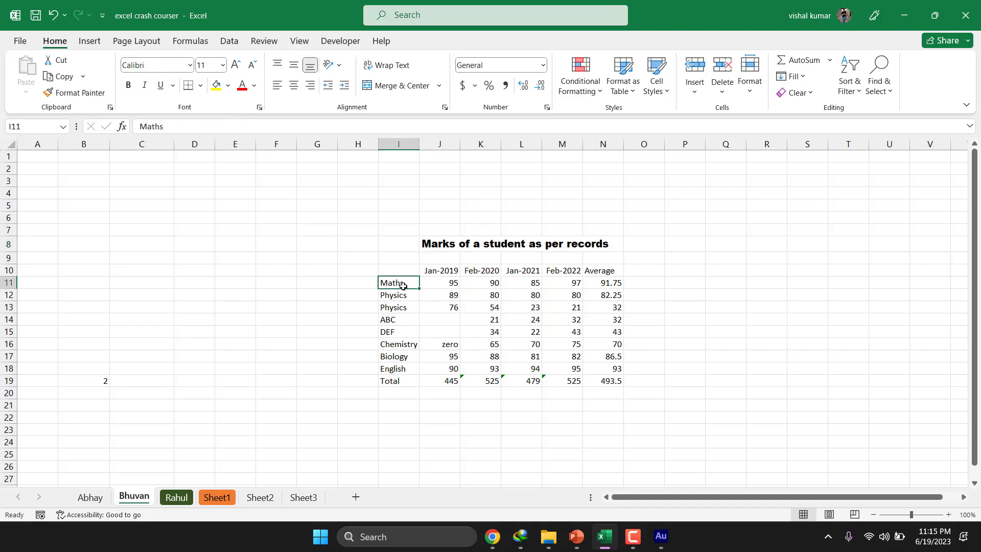
click(133, 88)
click(133, 88)
click(146, 88)
click(147, 87)
click(161, 88)
click(164, 92)
Apply a double underline to the Maths label in I11, and remove it again.
click(174, 87)
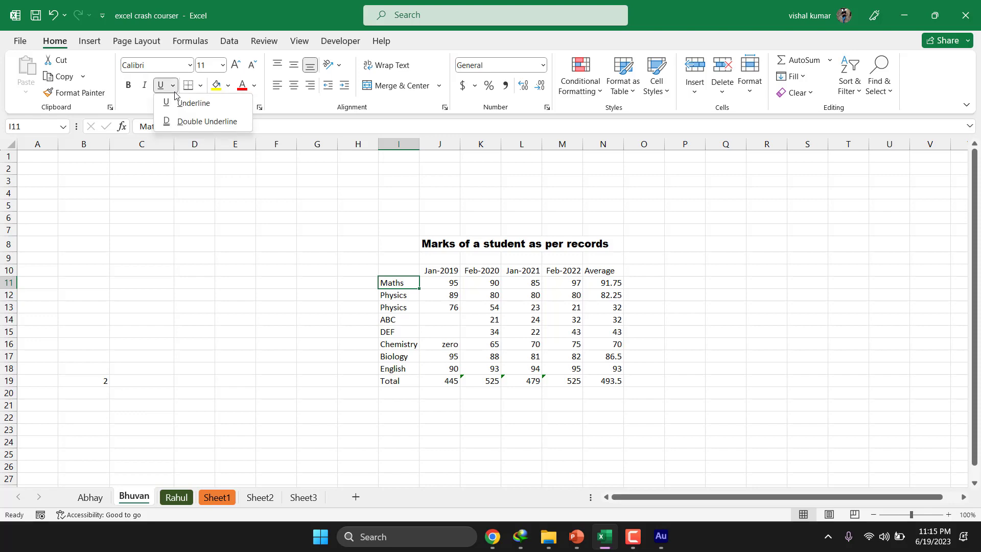
click(192, 119)
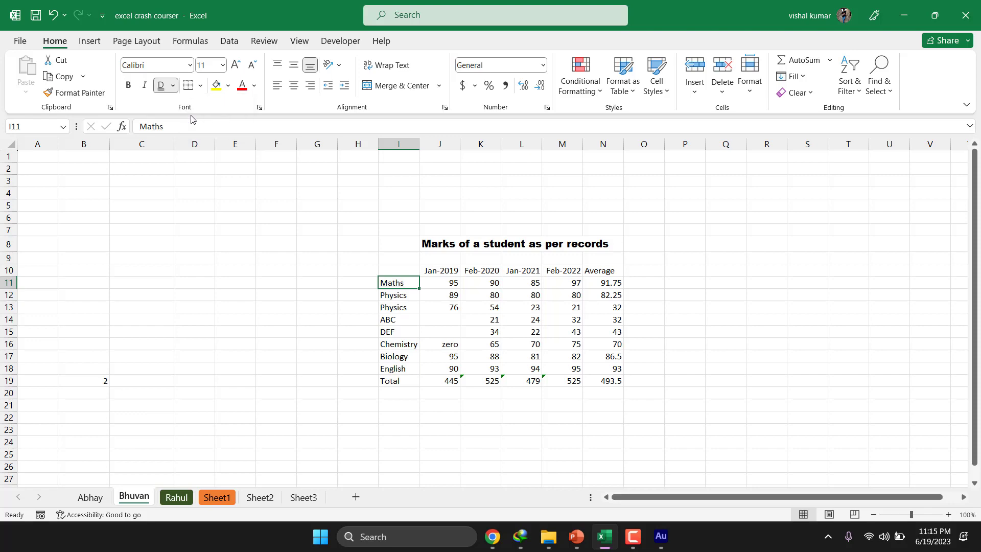
click(337, 334)
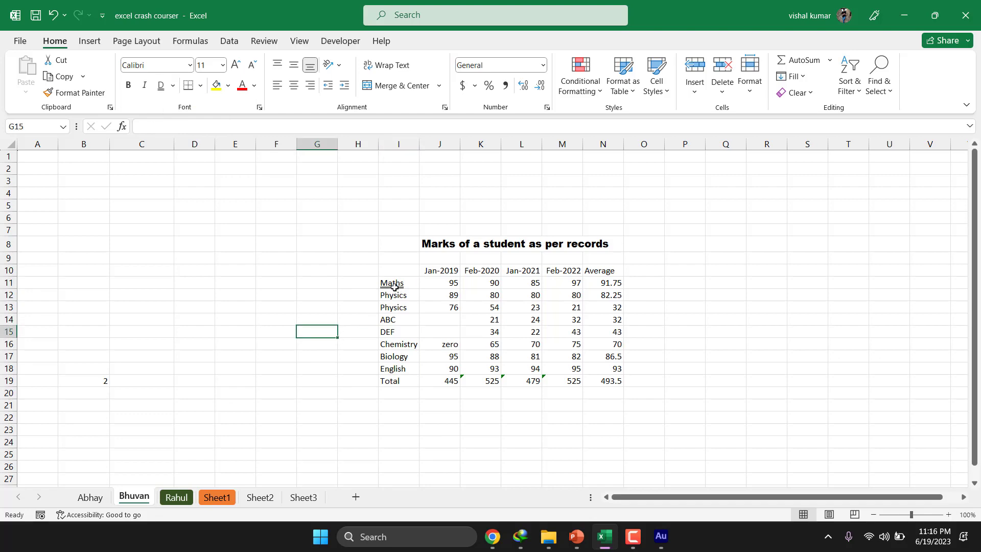
click(633, 534)
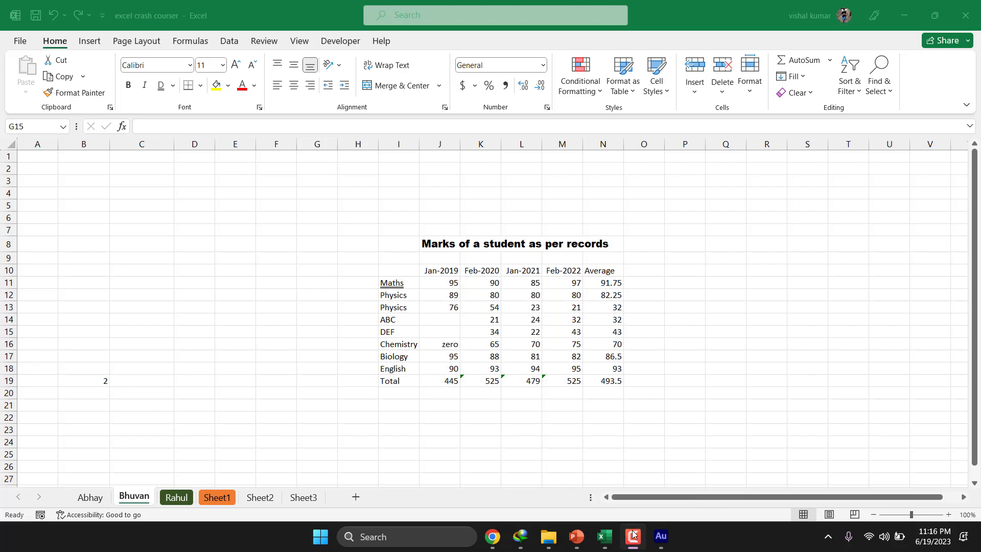
click(400, 286)
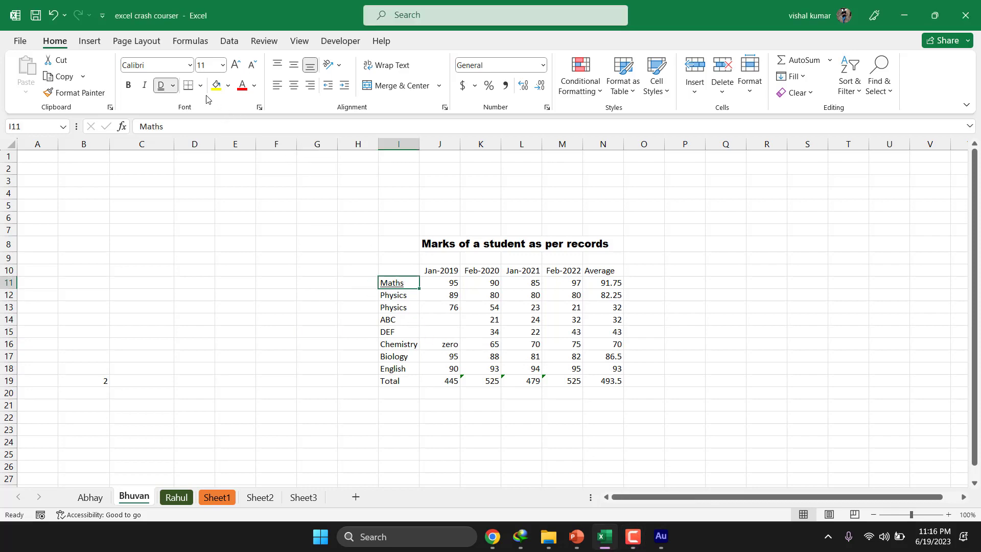
click(174, 86)
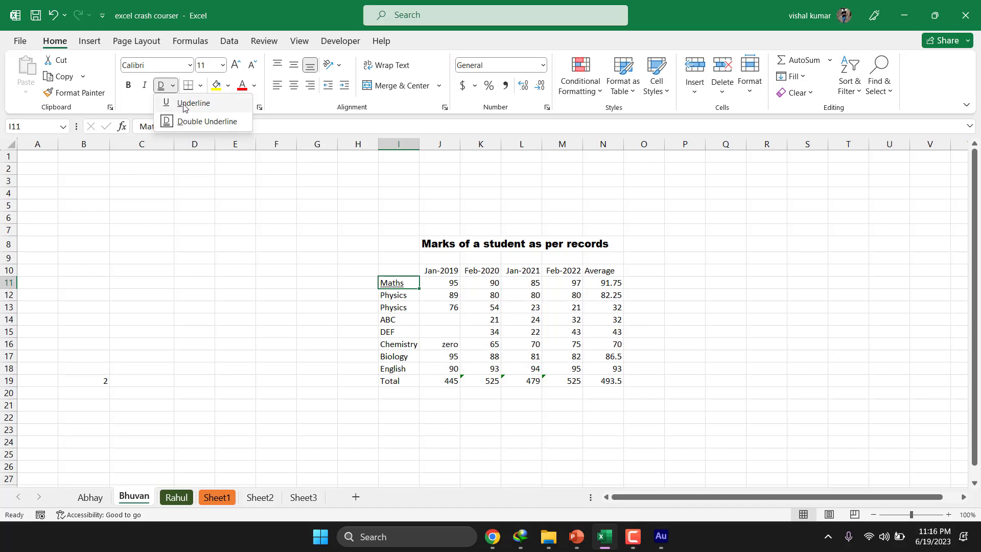
click(207, 121)
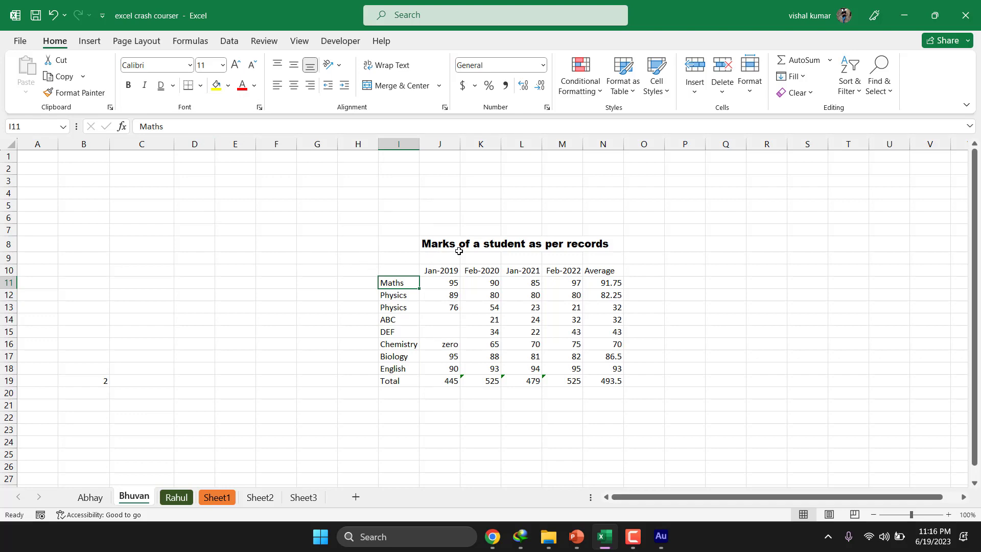
Fill the title cell J8 with the darkest shade of the black theme color.
click(438, 244)
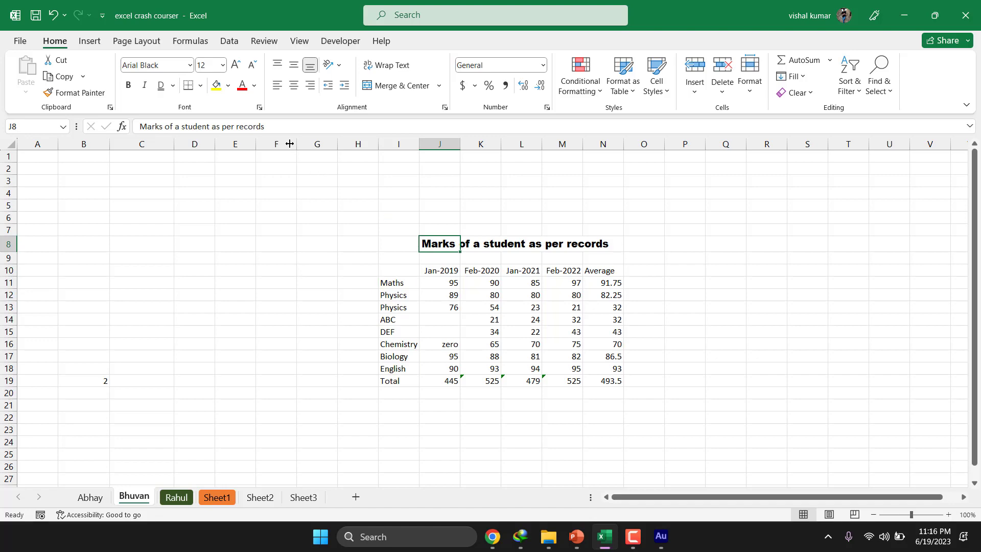
click(227, 86)
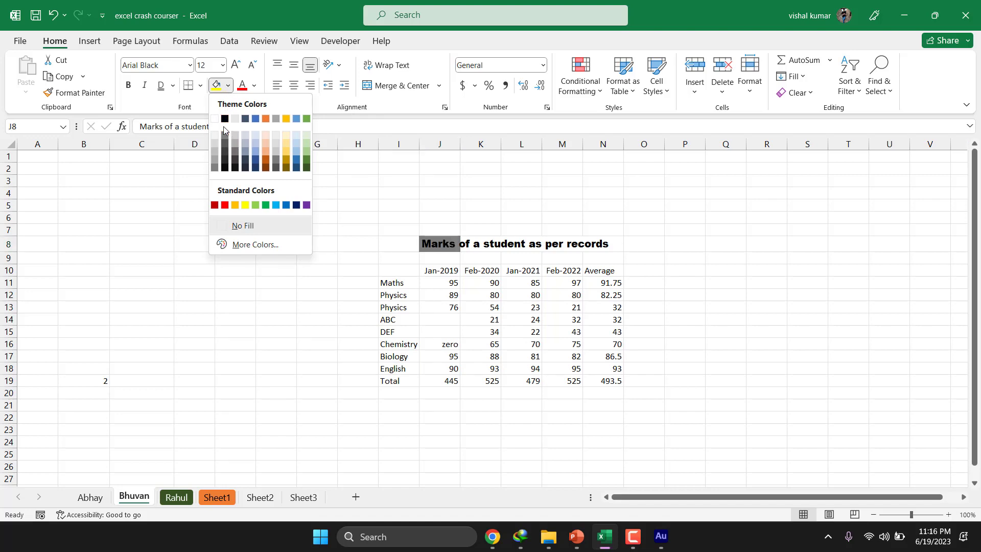
click(225, 168)
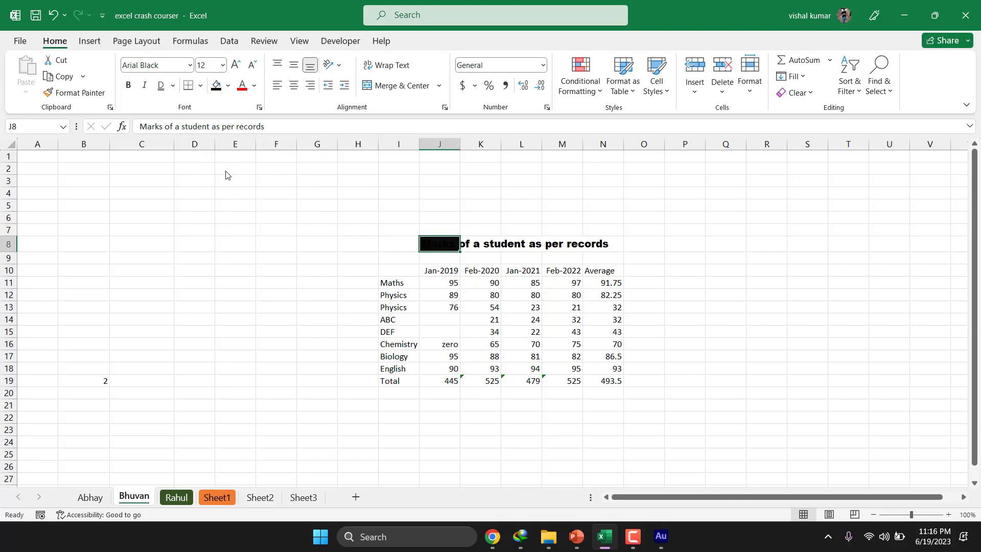
click(325, 294)
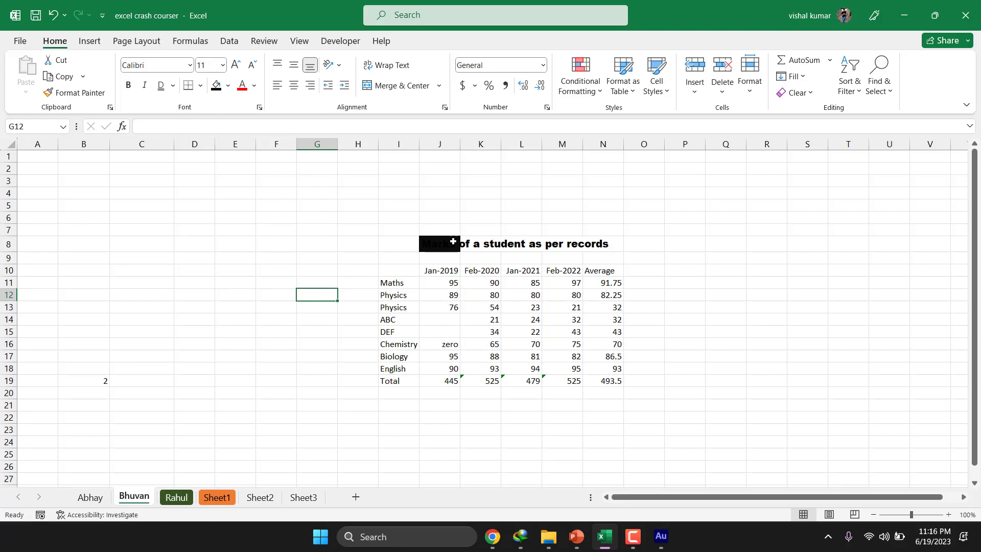
Try red as the title's font color in J8, and set it to white.
click(453, 242)
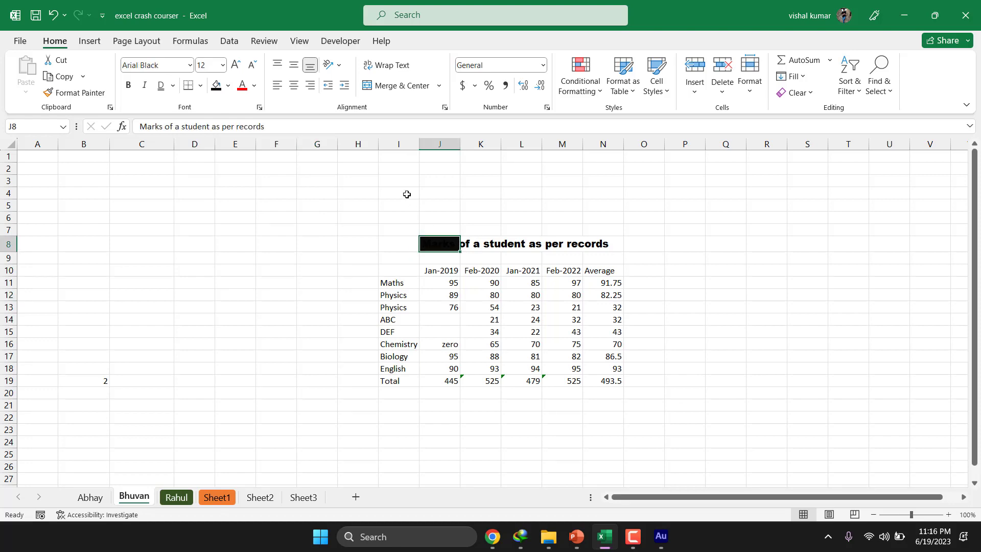
click(249, 88)
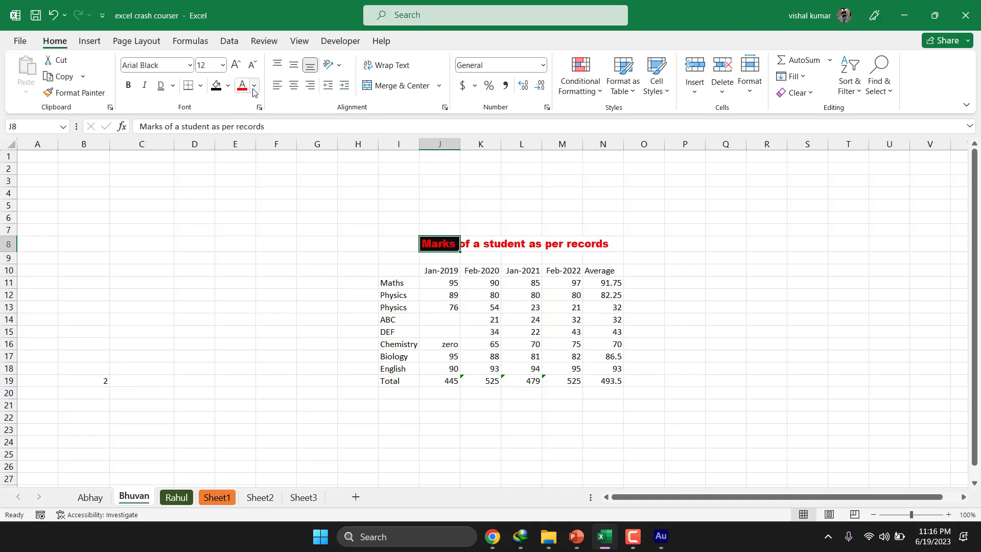
click(253, 87)
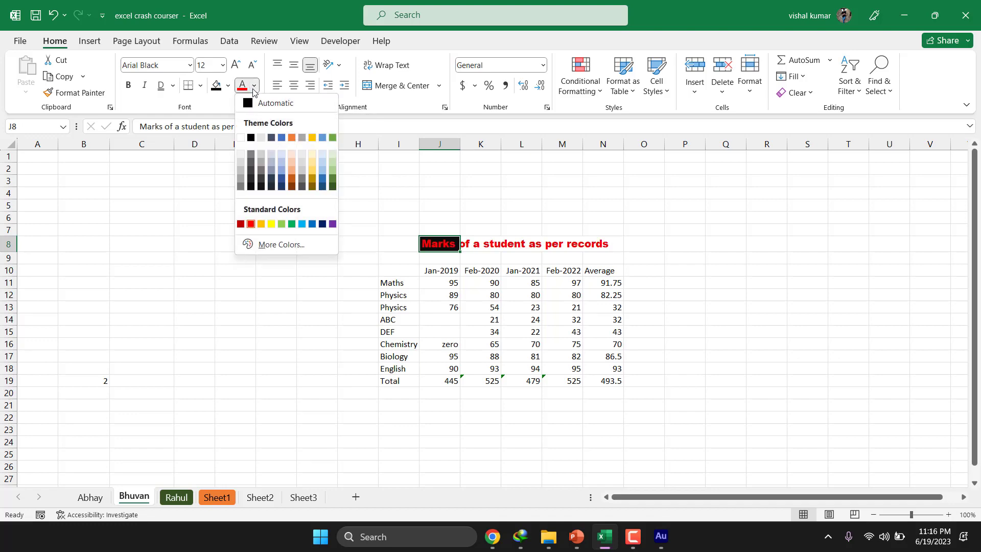
click(240, 139)
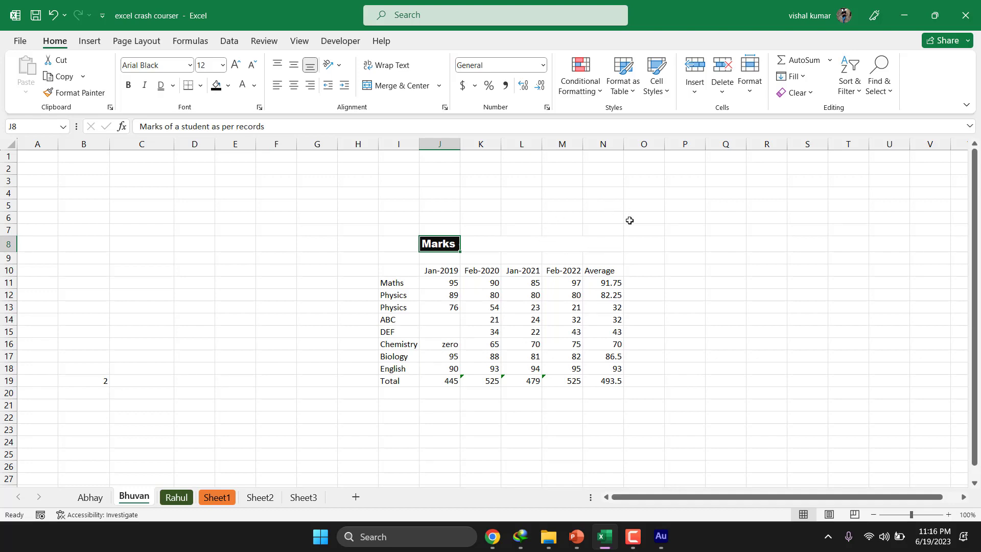
Apply the same black fill across J8:N8 so it spans the full title.
drag(435, 242, 601, 243)
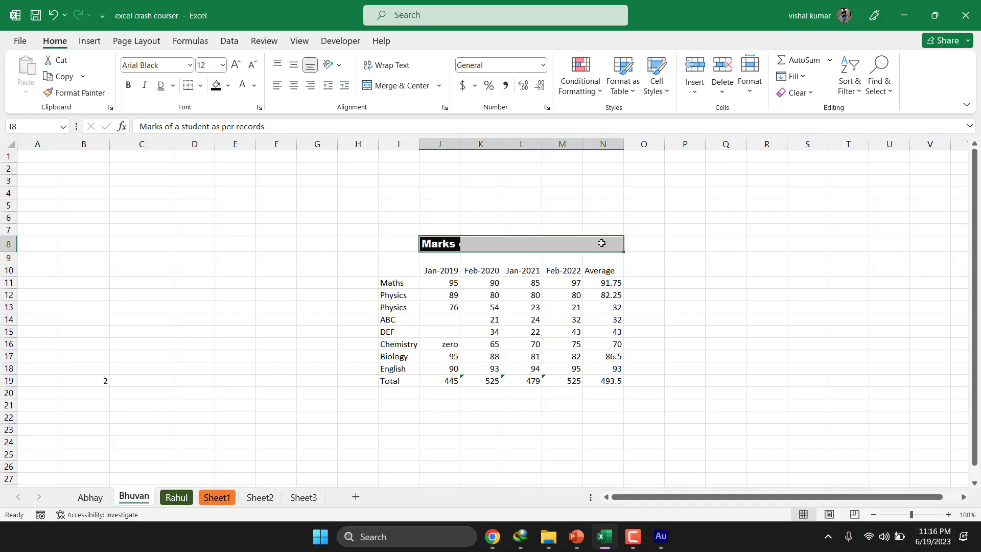
click(218, 87)
click(387, 309)
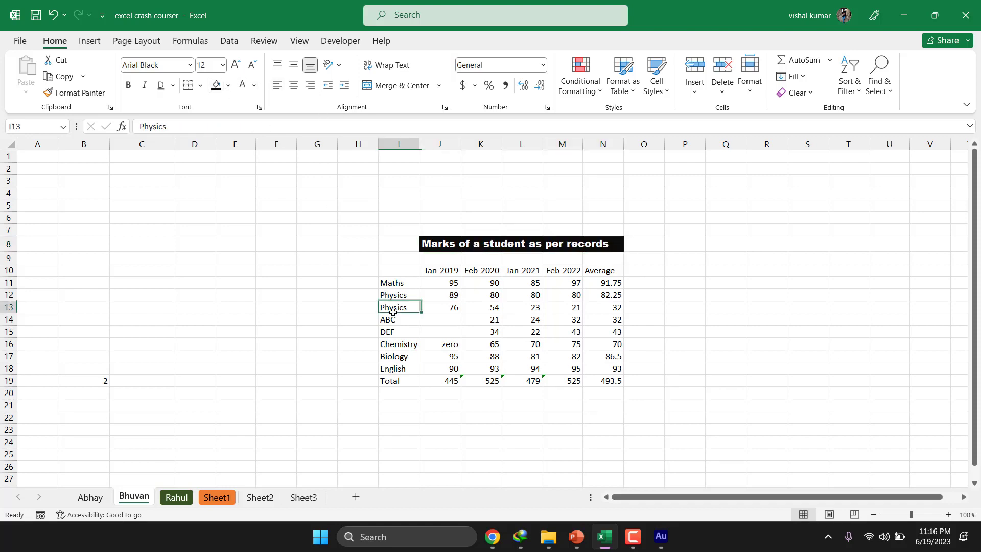
click(353, 299)
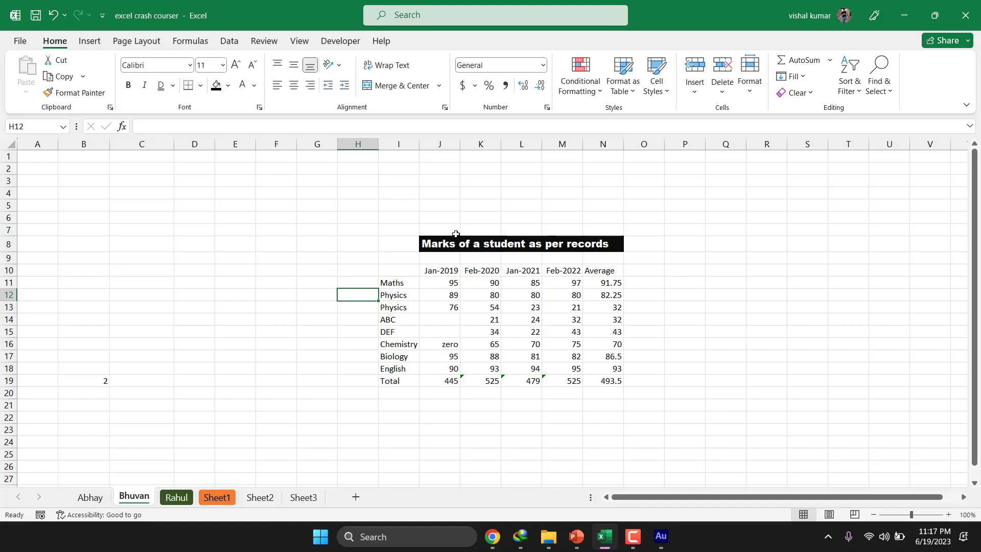
Enter a period in cell K8, beside the title's starting cell.
click(485, 243)
drag(485, 244, 576, 215)
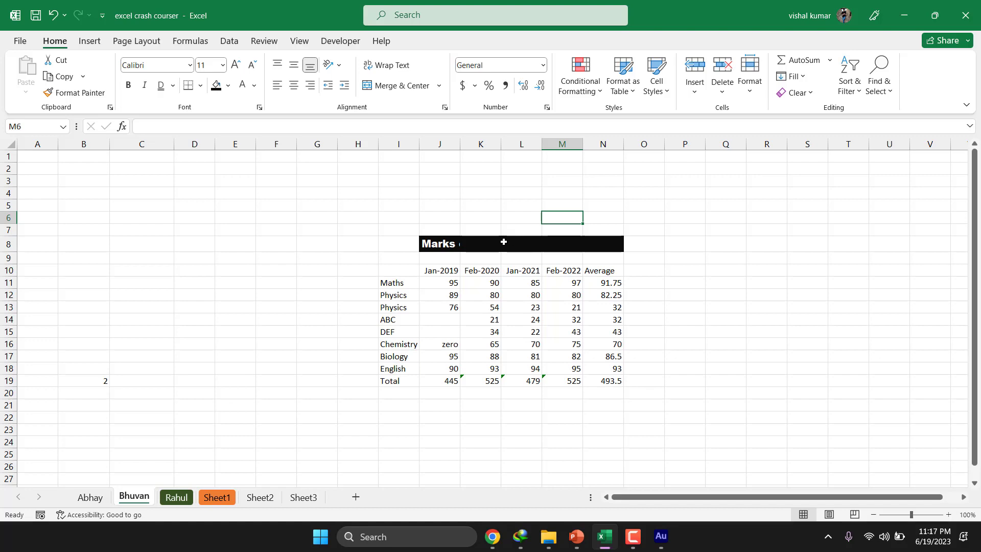
click(488, 243)
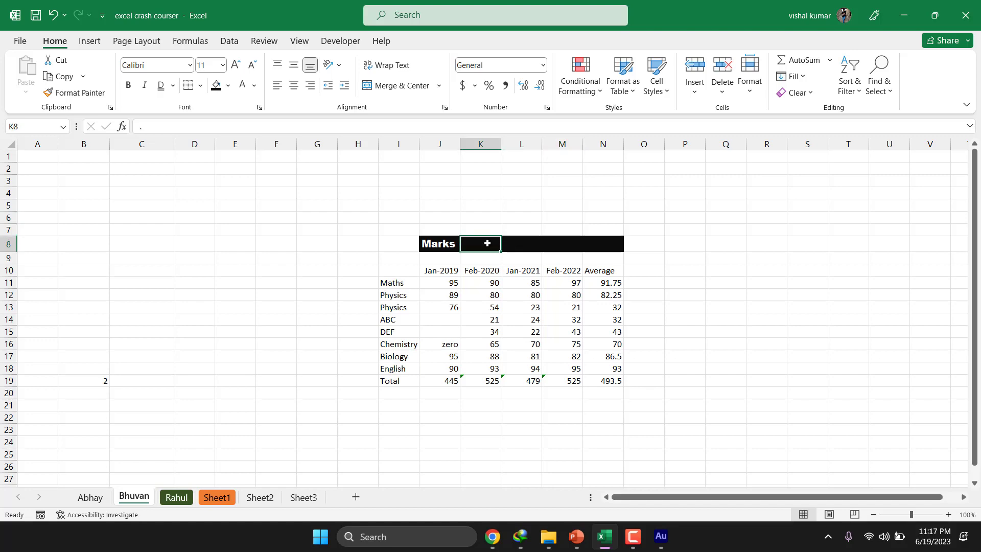
Merge and center the title across I8:N8 above the marks table.
click(404, 245)
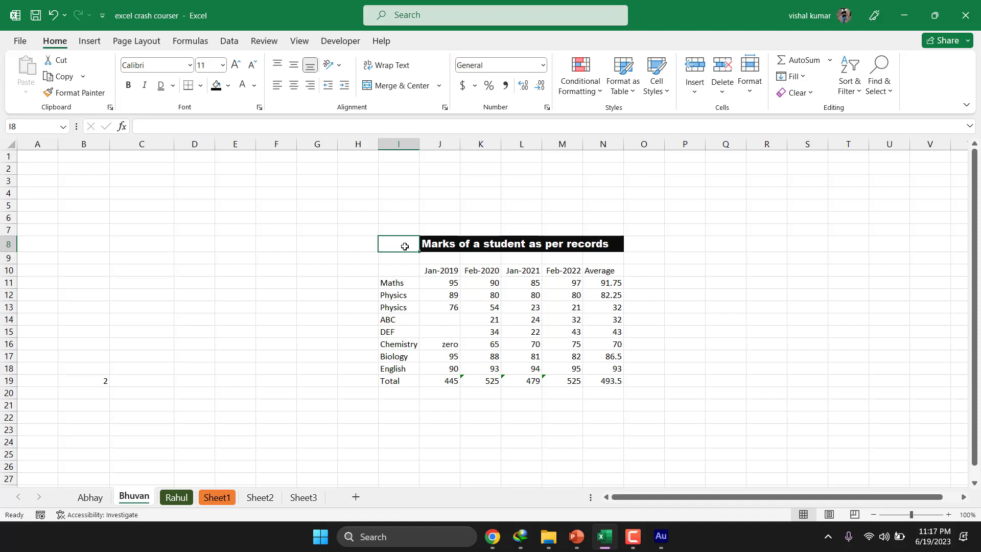
drag(399, 243, 603, 248)
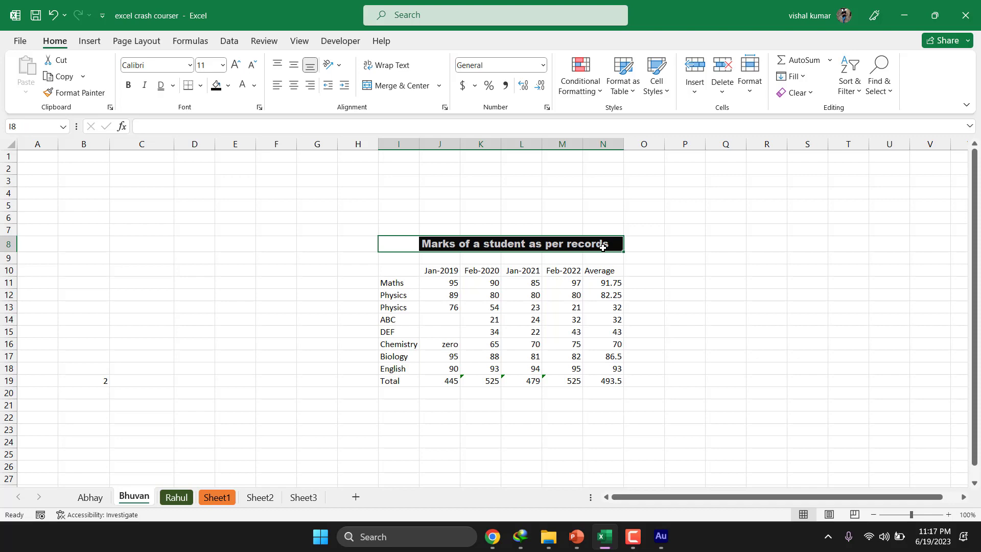
click(411, 89)
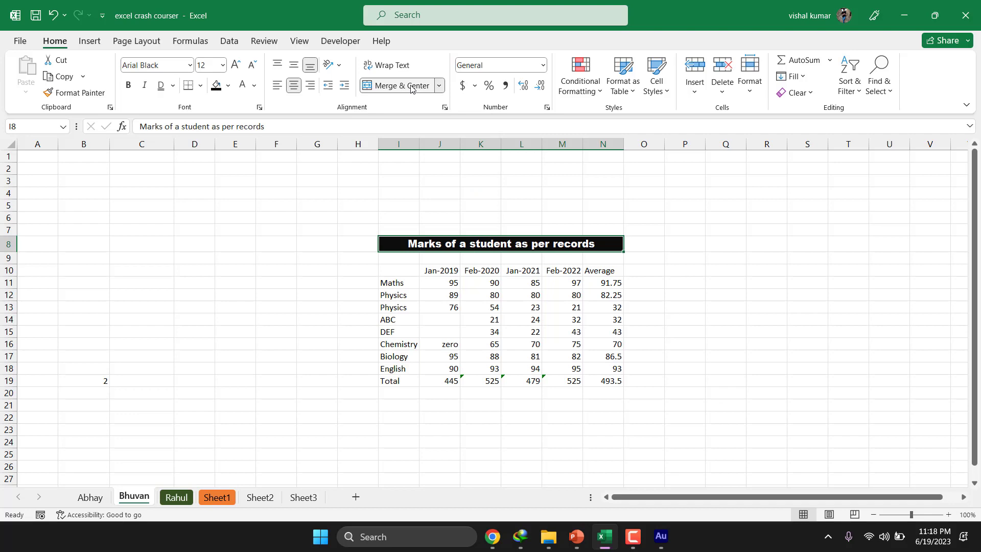
click(714, 292)
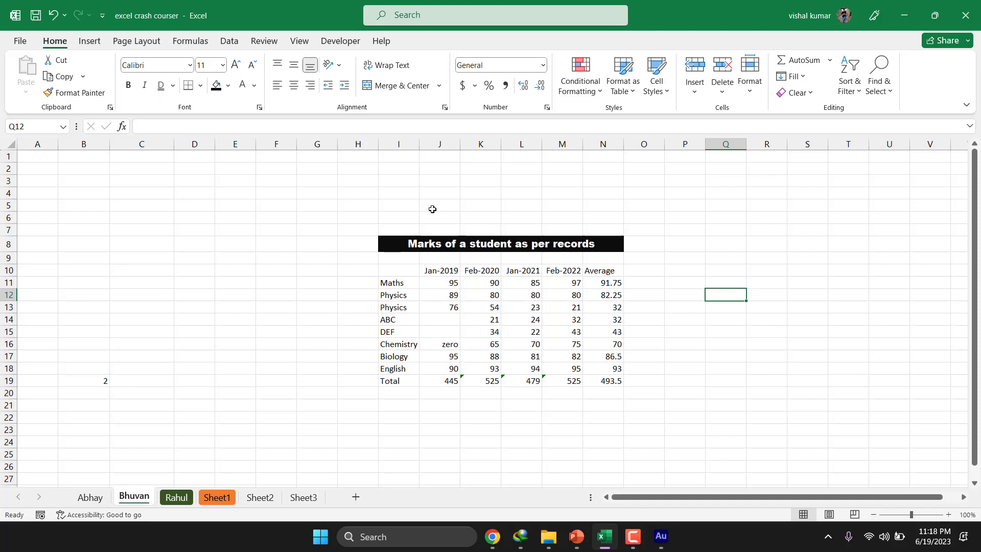
Fill the merged title cell with the darkest shade of the blue theme color.
click(405, 244)
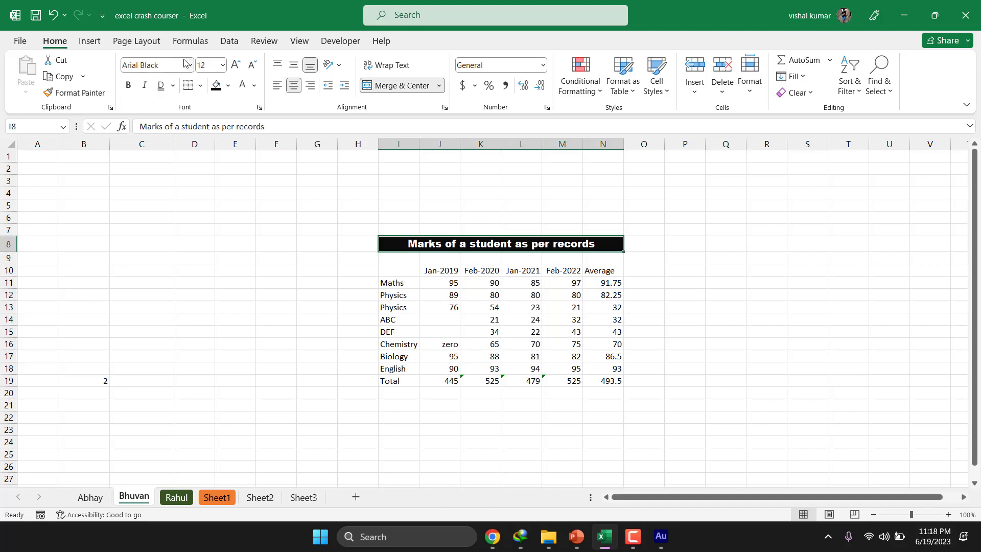
click(228, 85)
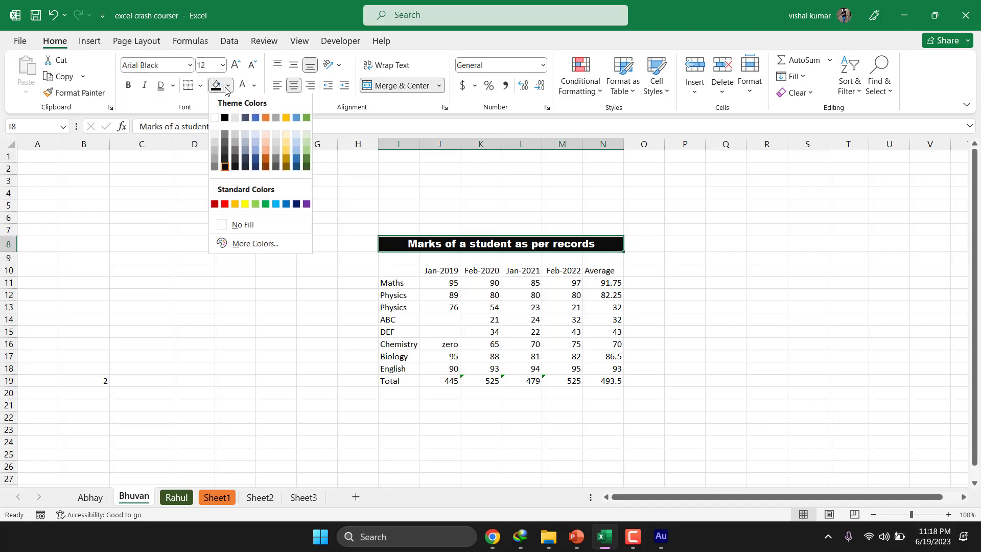
click(254, 170)
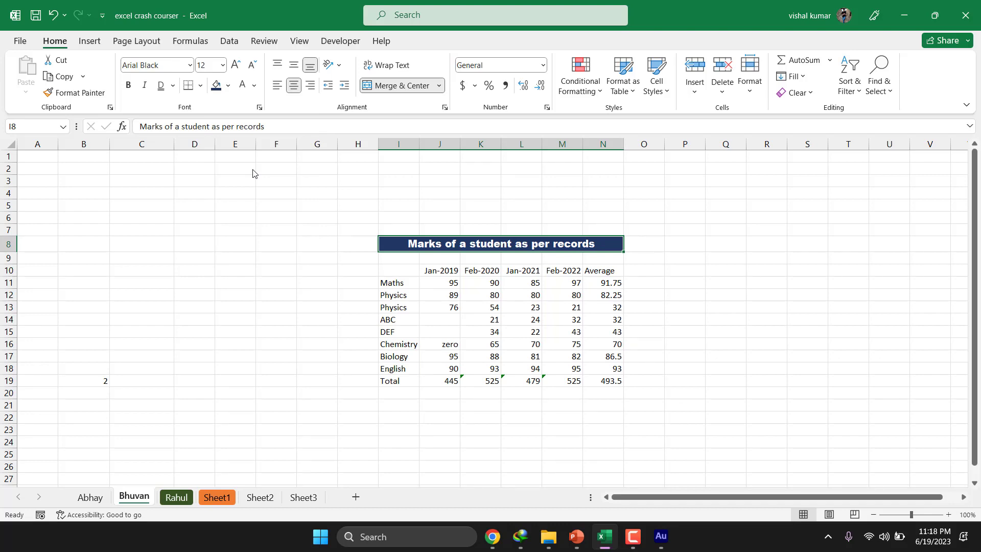
Examine the custom, standard and theme fill color choices for the title without applying any of them.
click(230, 87)
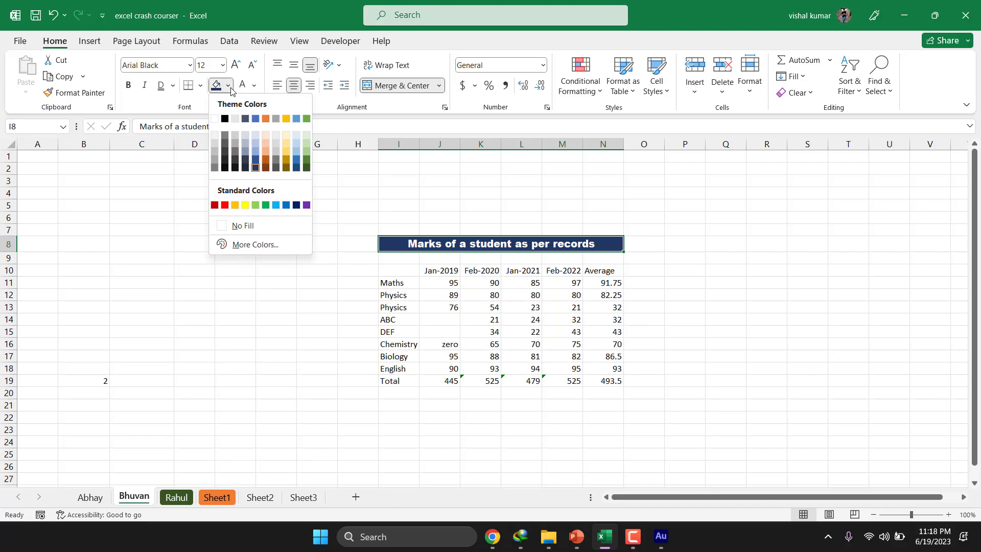
click(256, 245)
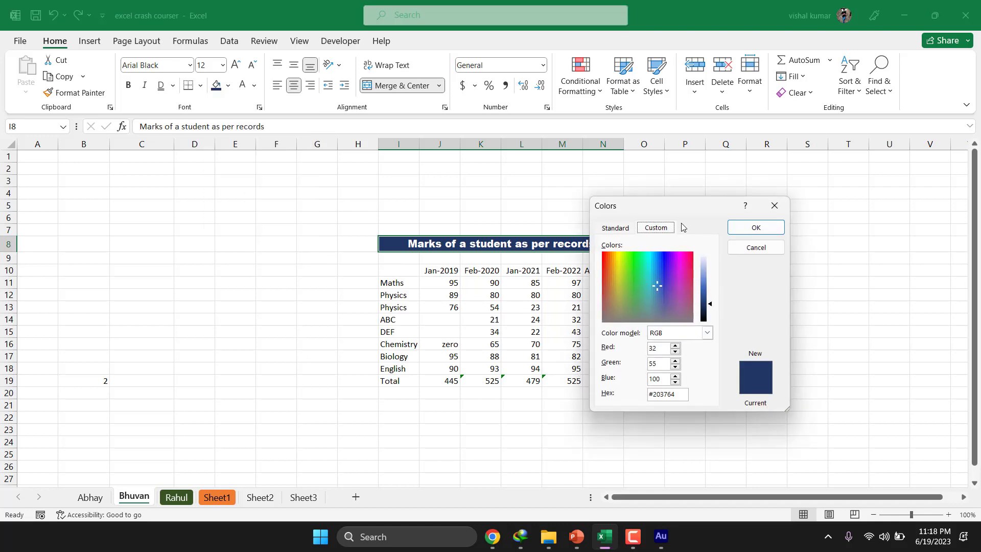
click(625, 230)
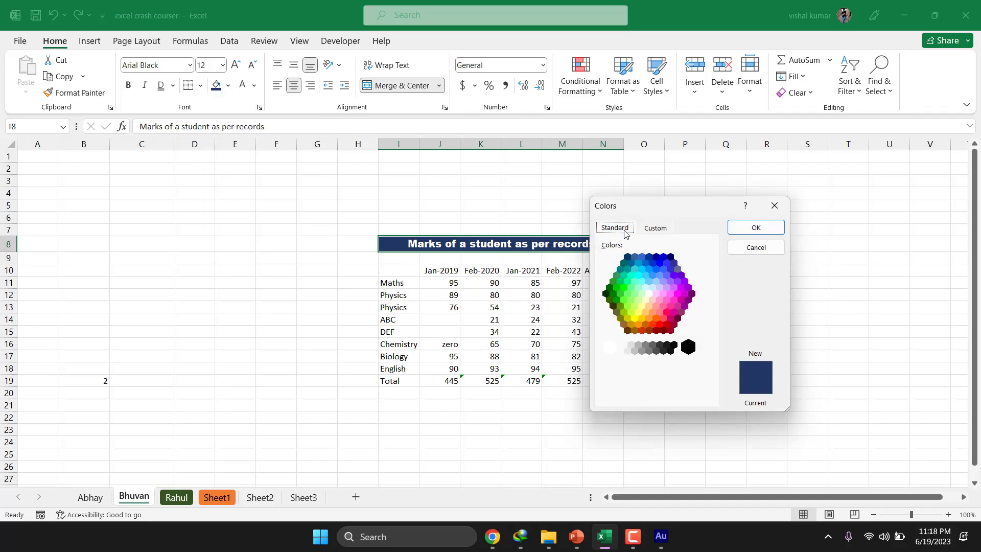
click(782, 249)
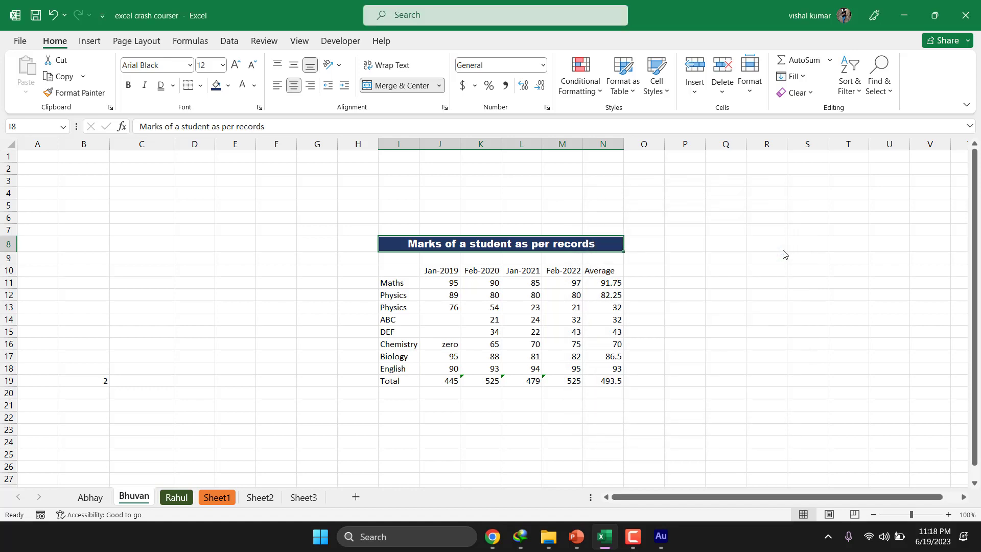
click(229, 87)
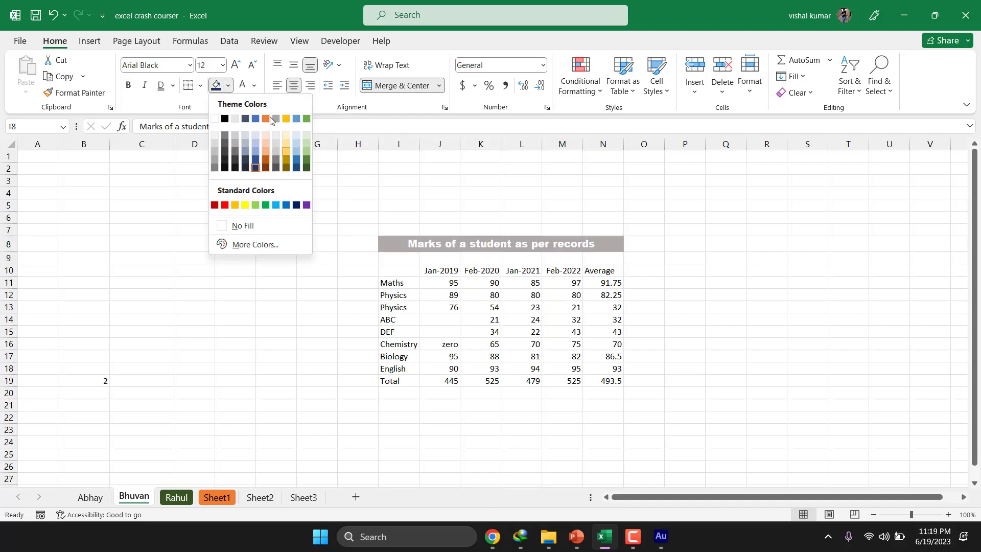
click(230, 86)
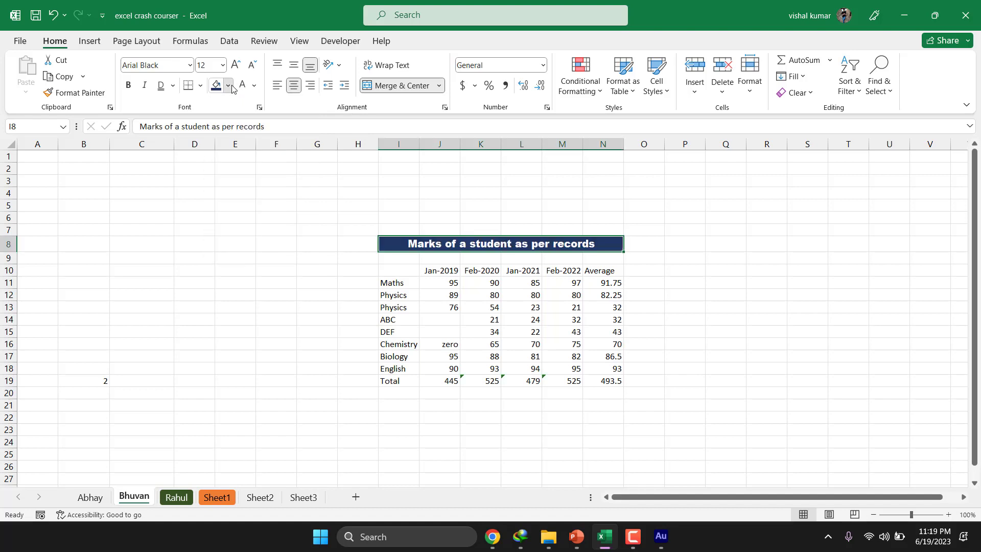
Browse the workbook themes and apply the Integral theme.
click(144, 43)
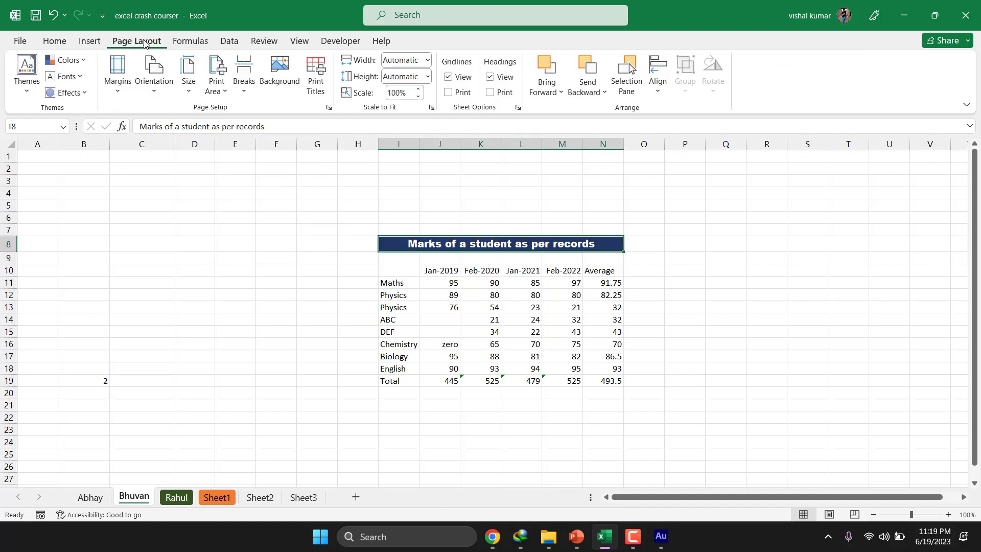
click(22, 84)
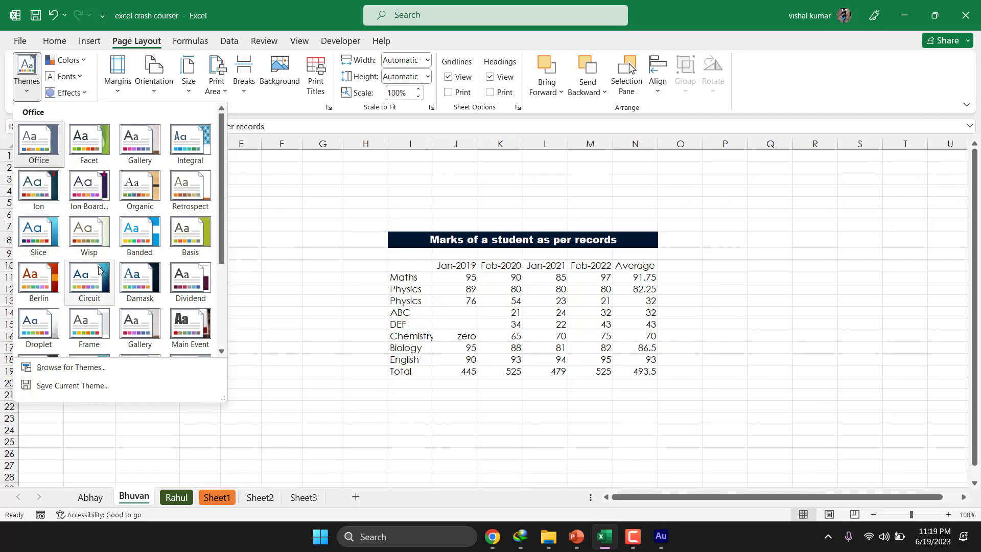
scroll(98, 269, down, 3)
scroll(98, 269, up, 3)
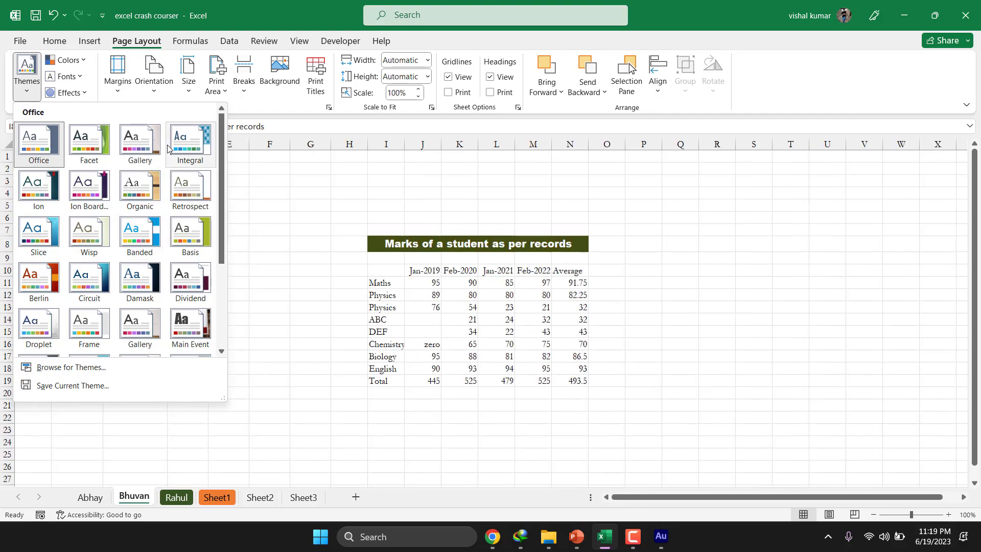
click(193, 149)
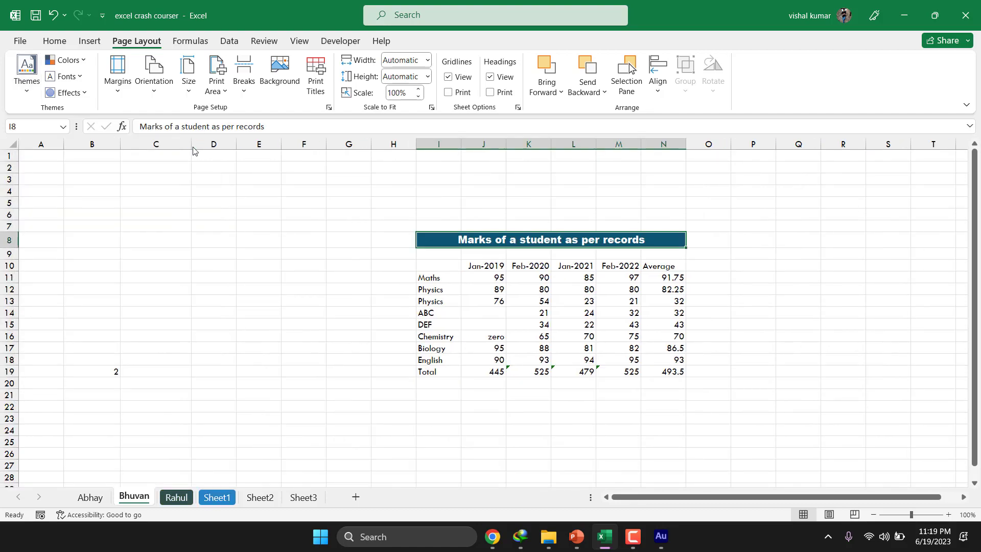
Preview the available theme color sets on the marks table without applying one.
click(71, 59)
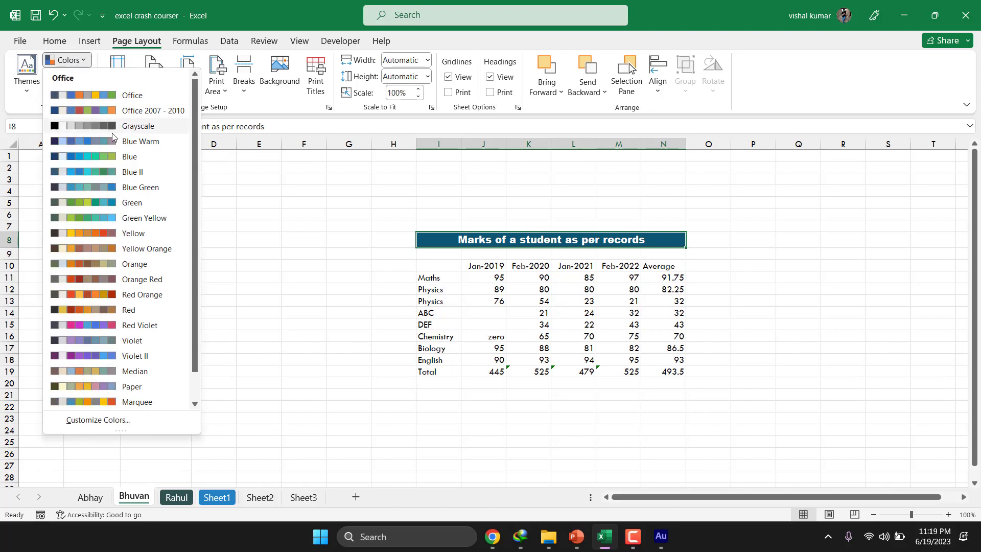
scroll(113, 271, down, 1)
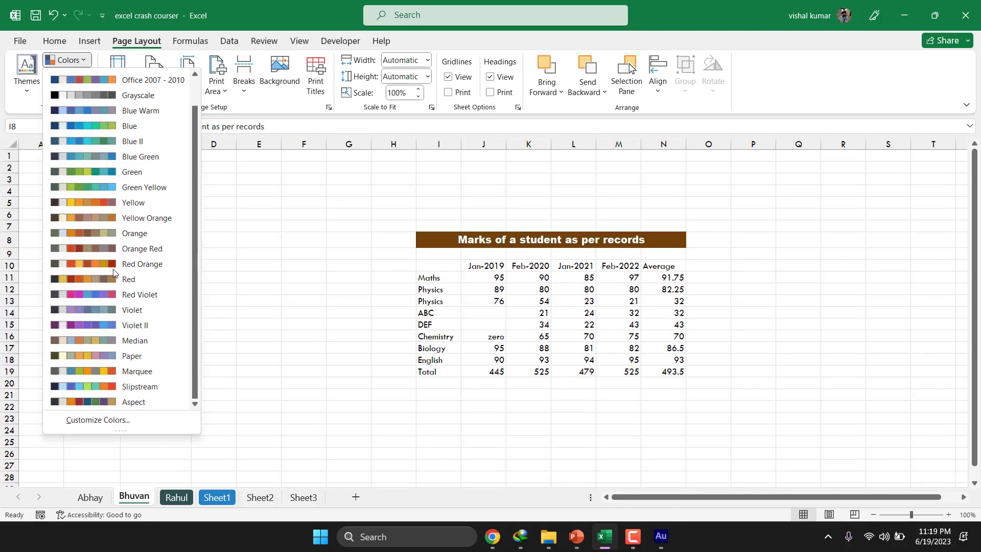
scroll(114, 273, up, 1)
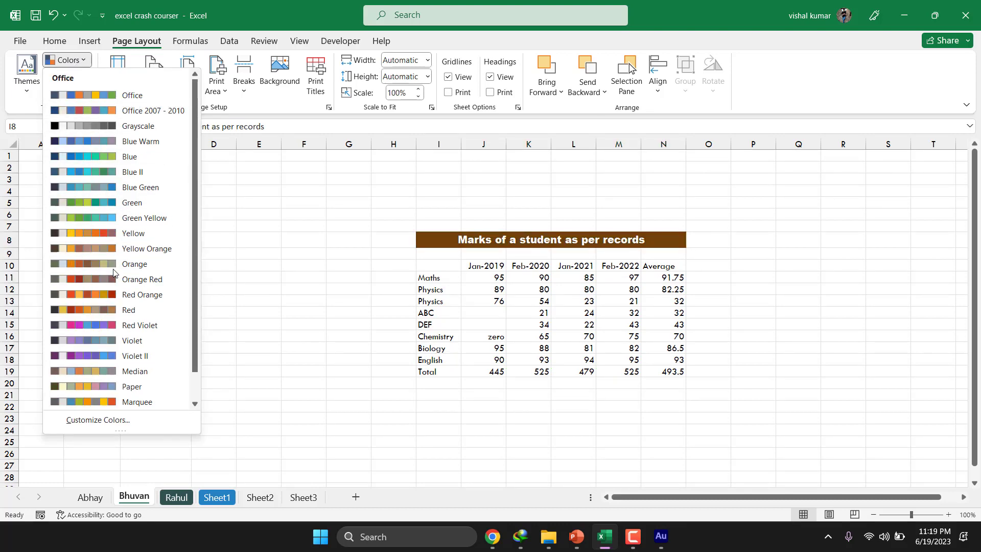
click(57, 49)
Fill the merged title cell with a dark green shade from the theme colors.
click(57, 45)
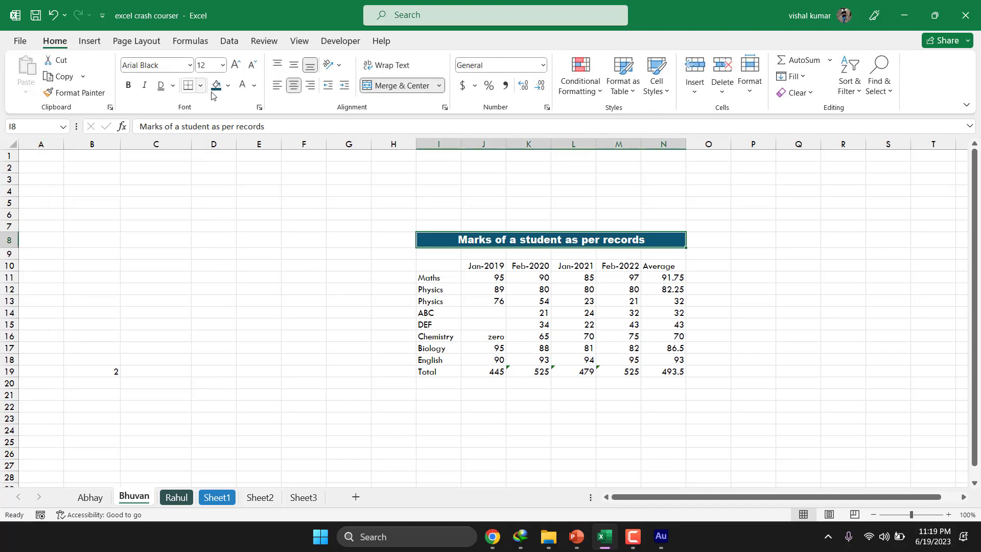
click(228, 86)
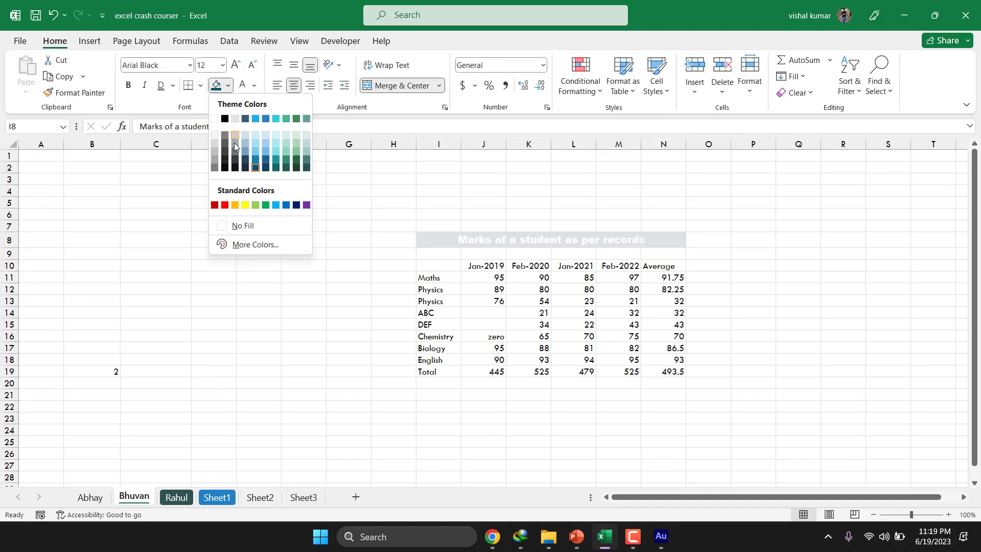
click(296, 164)
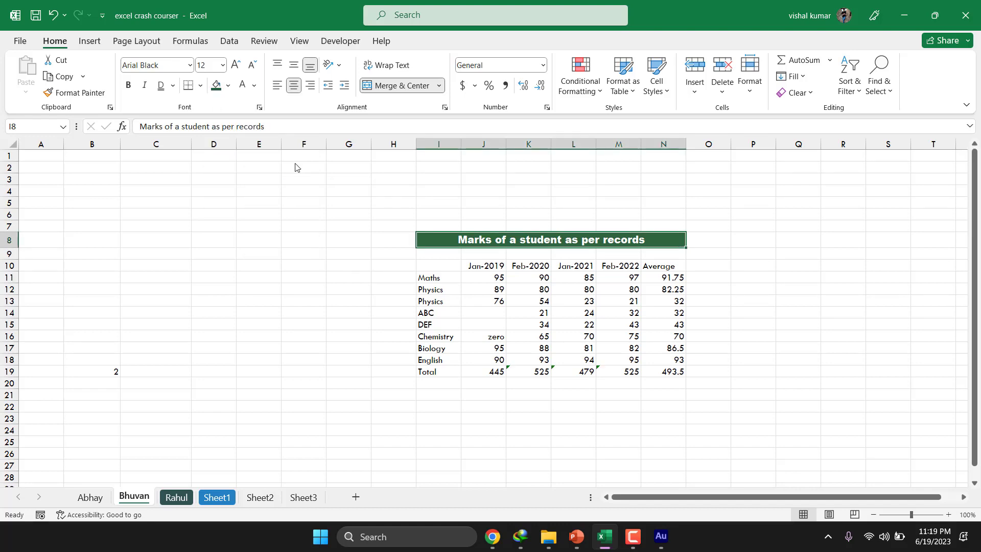
click(363, 207)
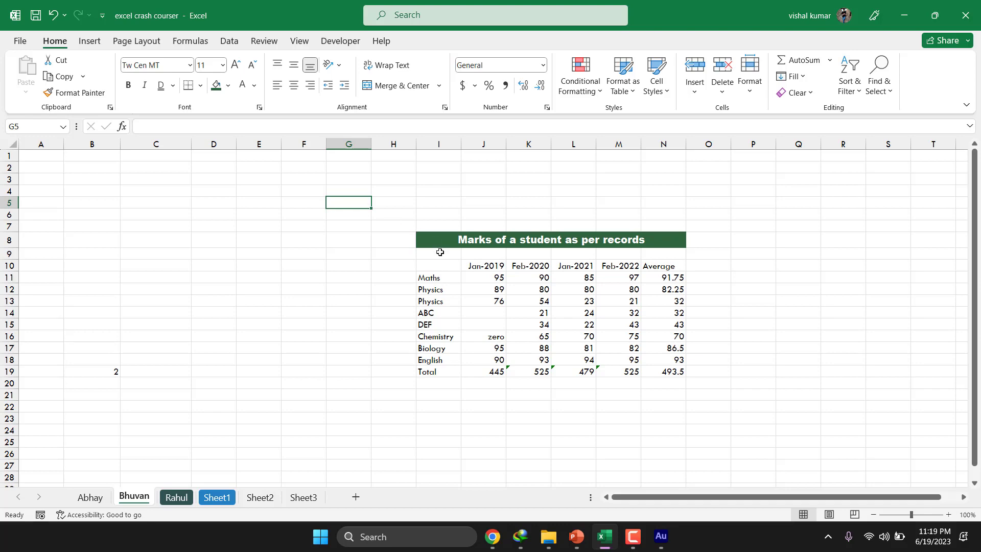
Try left, right and middle alignment on I9:N19, and settle on top alignment with horizontally centered contents.
drag(442, 254, 659, 372)
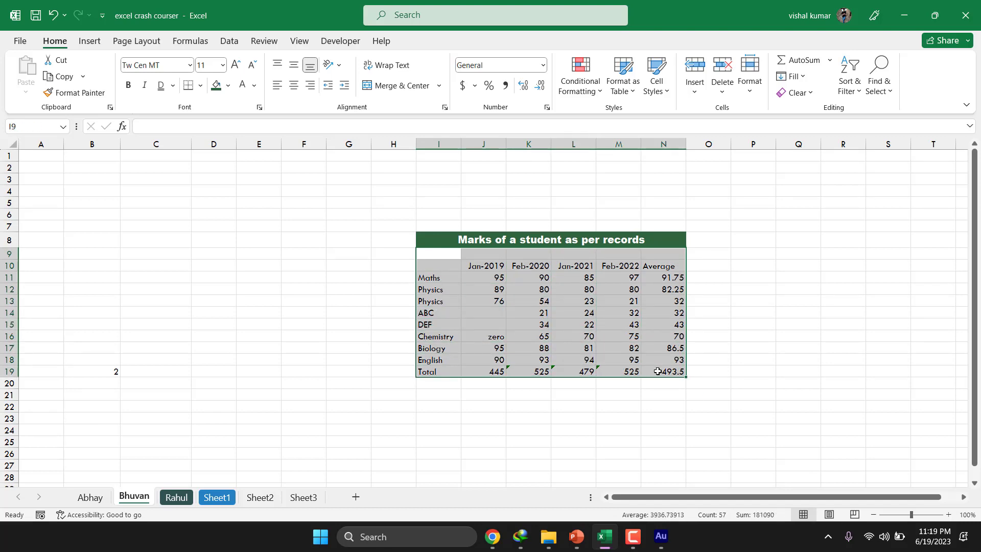
click(294, 86)
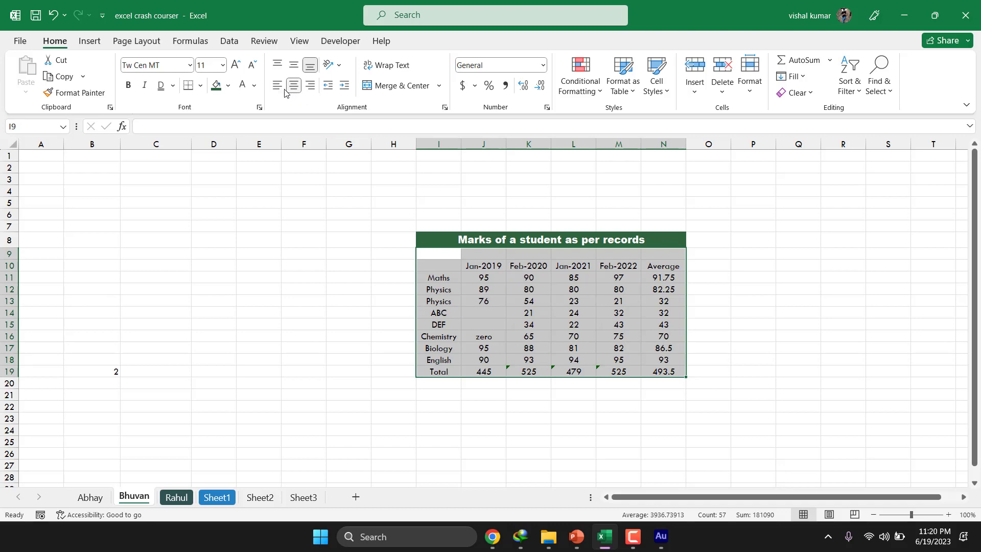
click(278, 88)
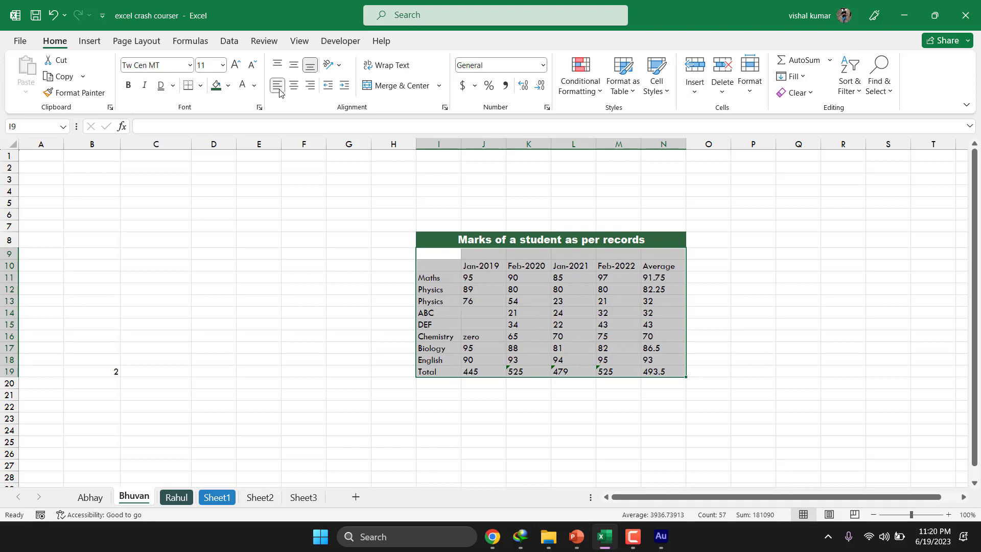
click(308, 90)
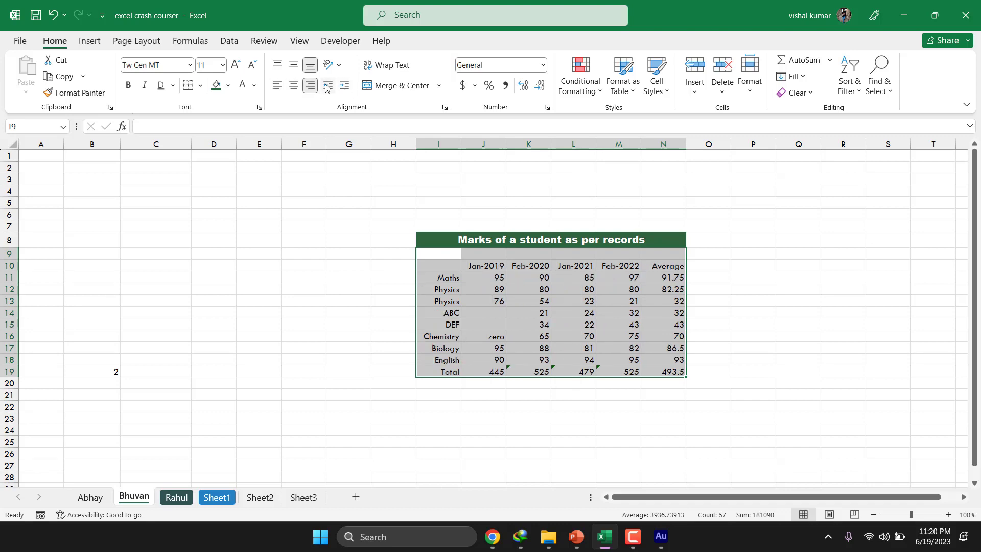
click(298, 68)
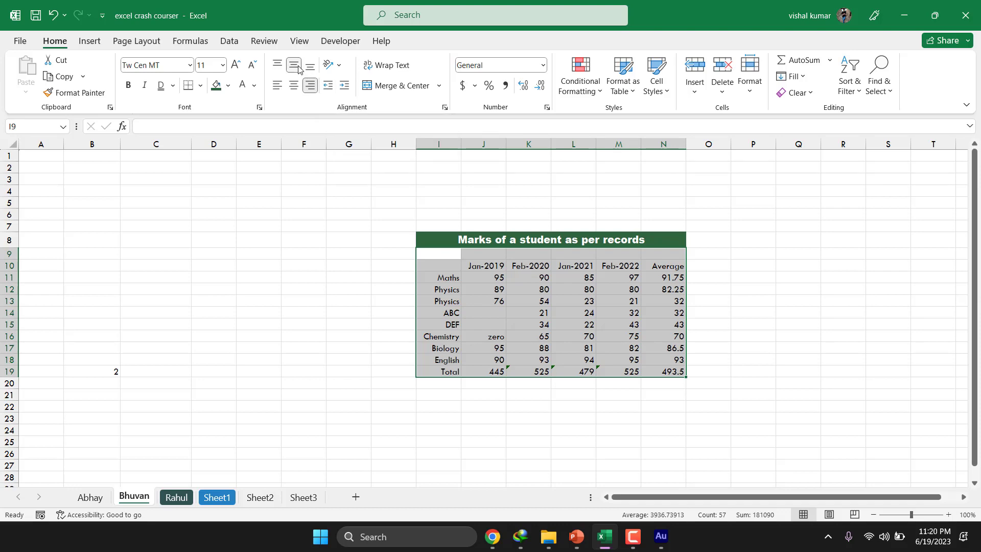
click(277, 65)
click(294, 85)
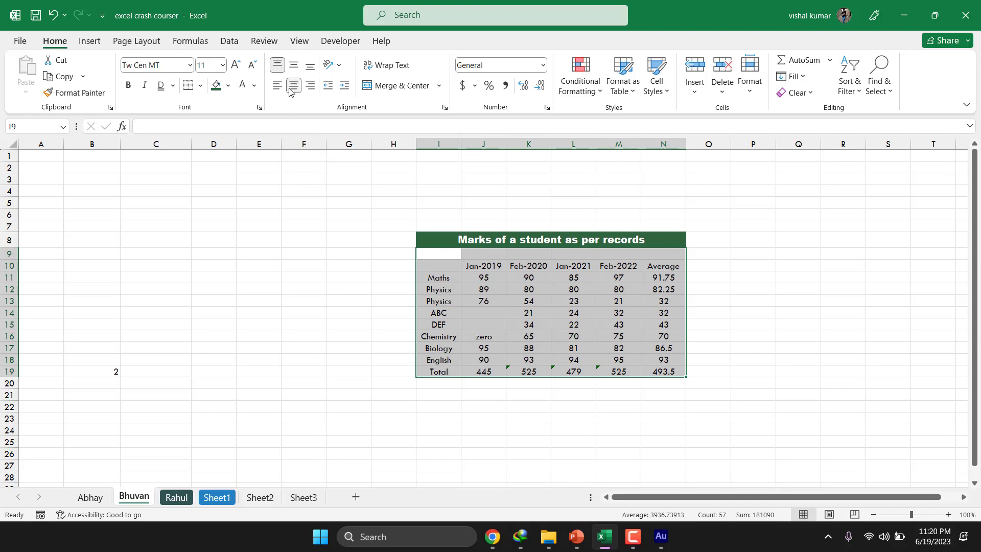
click(358, 223)
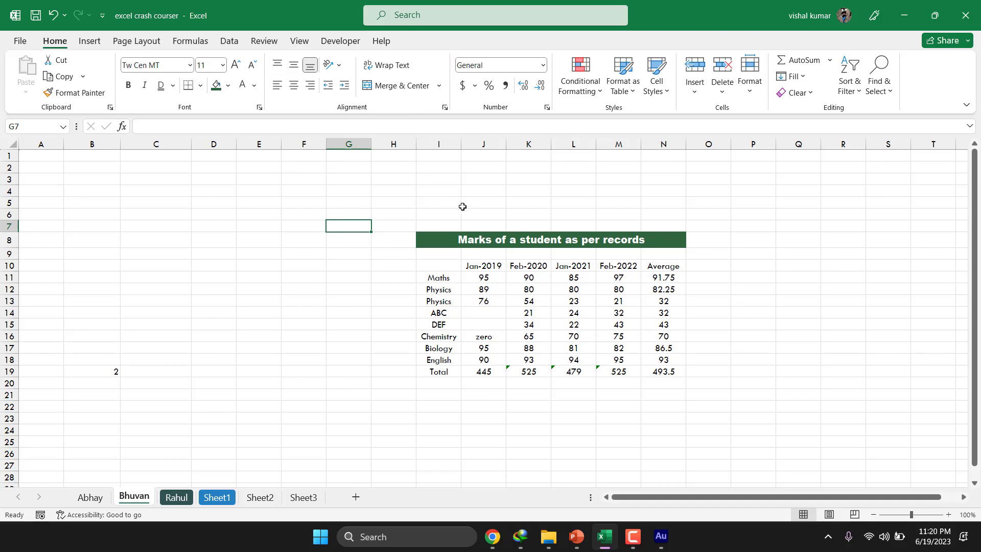
mouse_move(438, 253)
mouse_down()
mouse_move(597, 346)
mouse_move(661, 370)
mouse_up()
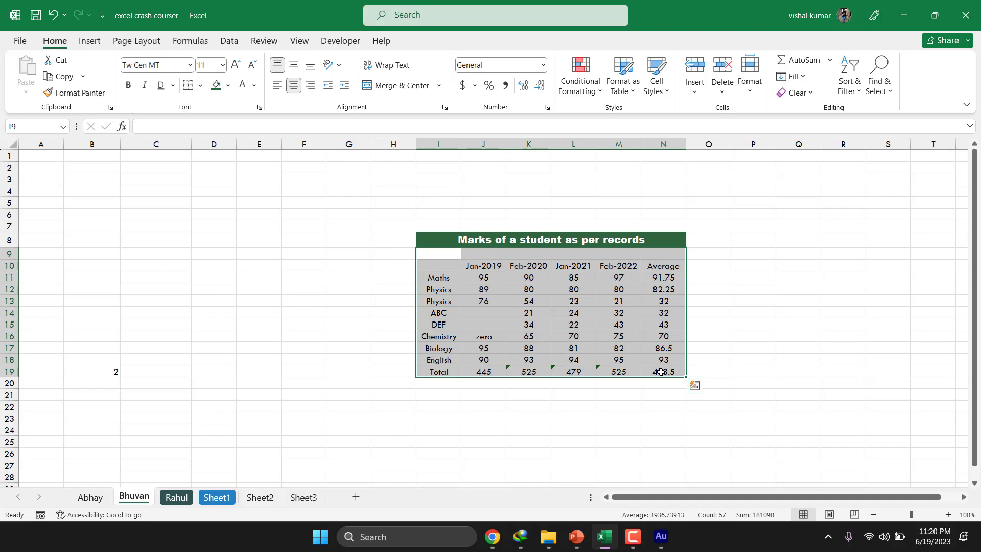
click(228, 86)
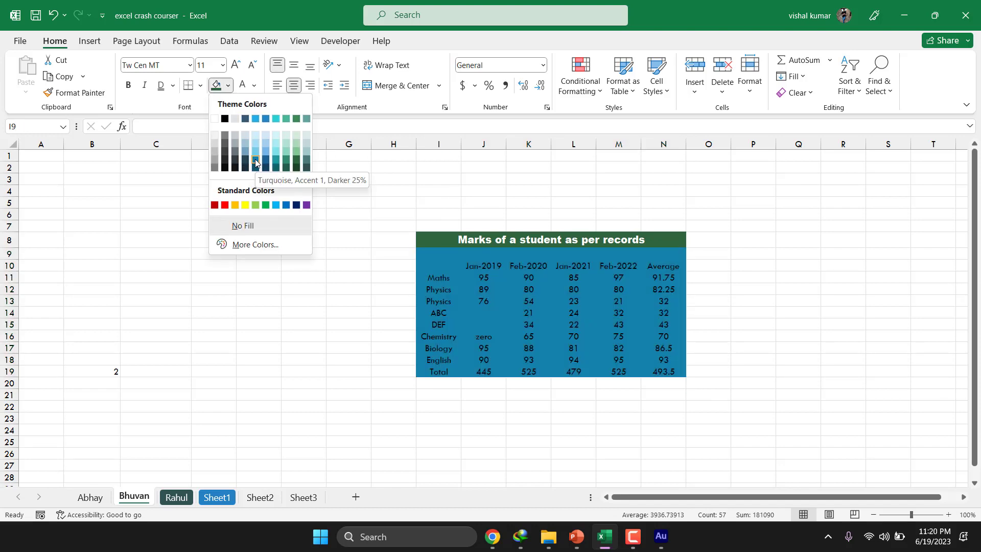
click(317, 352)
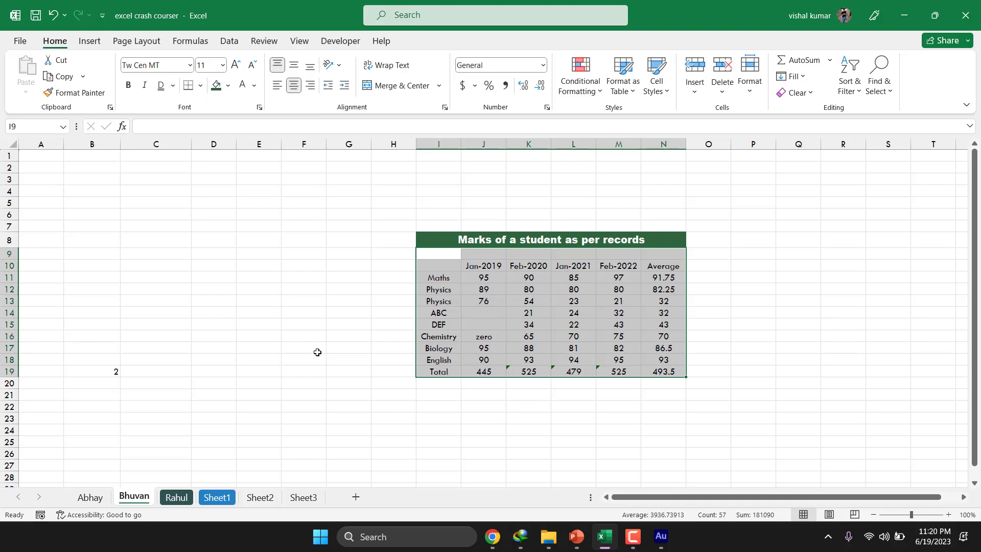
click(318, 352)
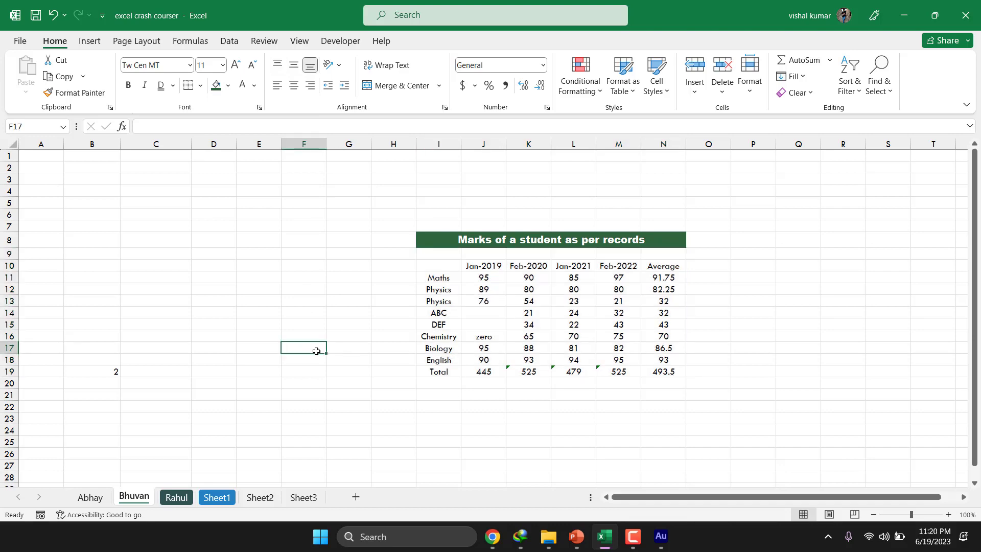
Make the Jan-2019 header in J10 bold and set its font to Bahnschrift SemiBold SemiConden.
drag(482, 266, 642, 268)
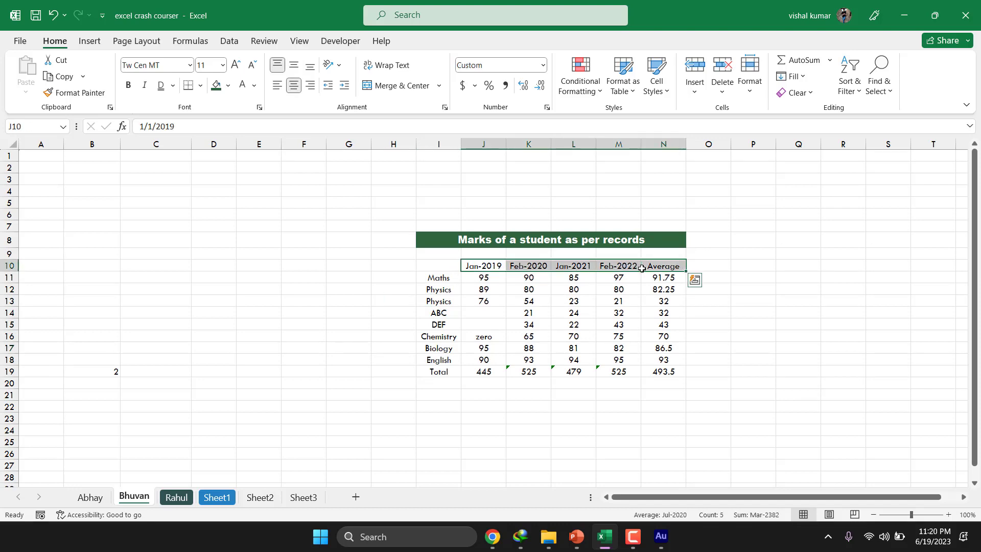
click(767, 273)
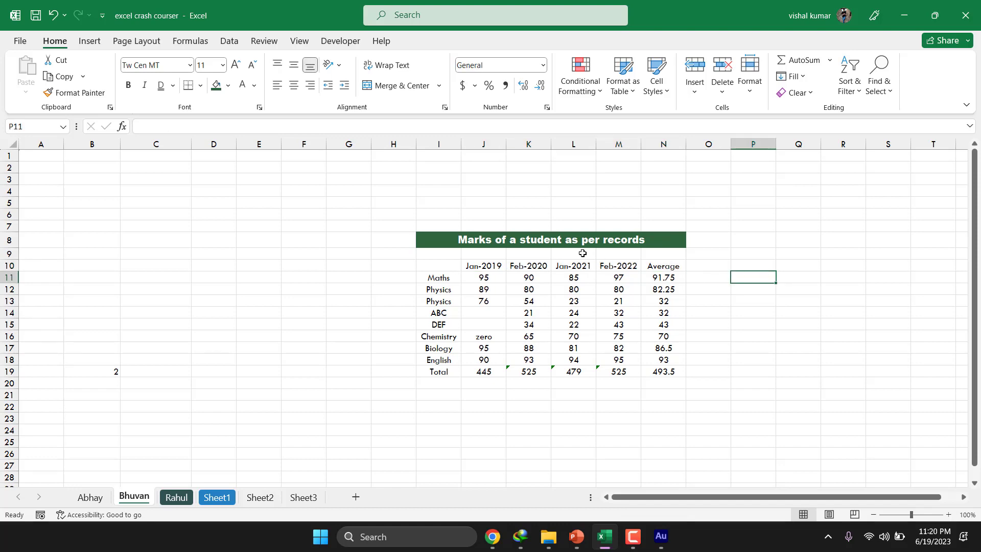
click(496, 266)
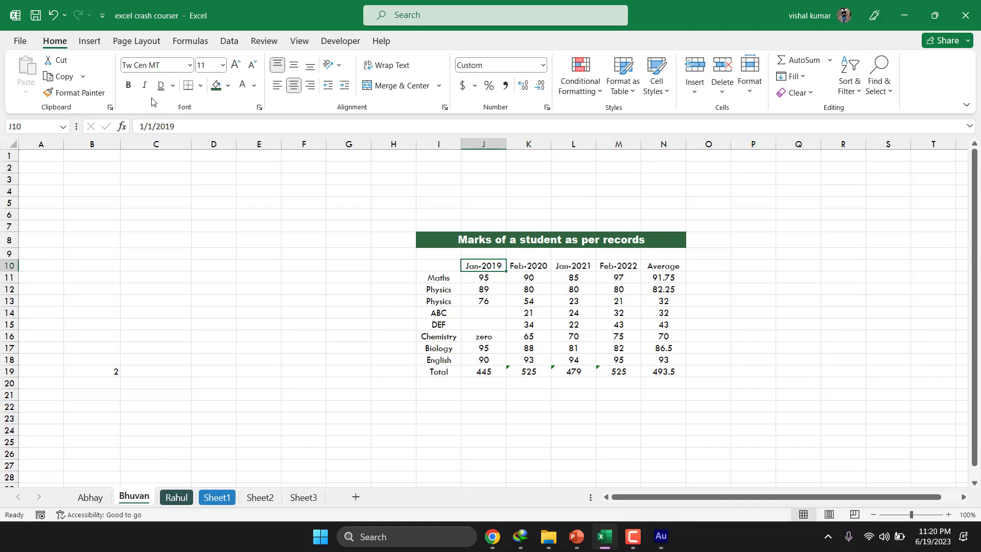
click(127, 86)
click(190, 67)
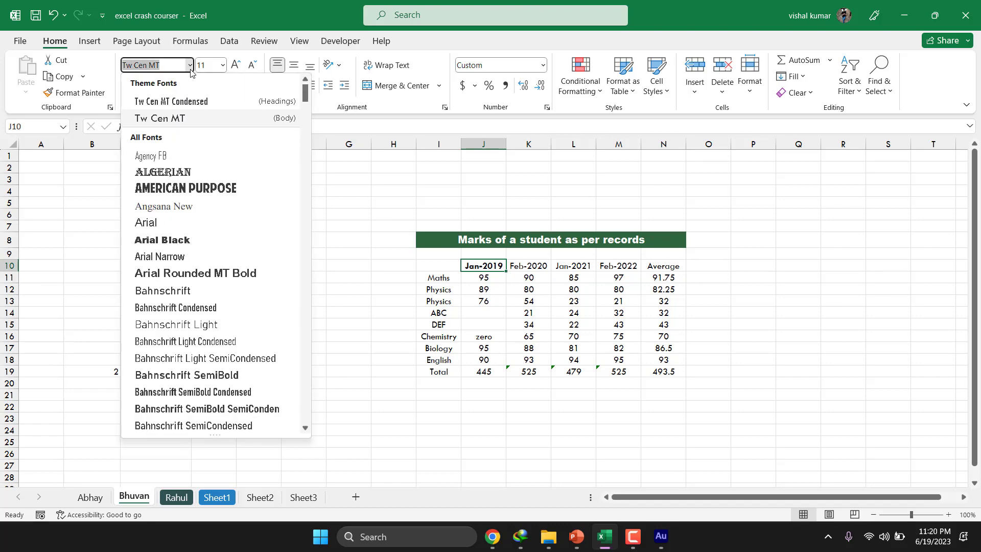
click(166, 272)
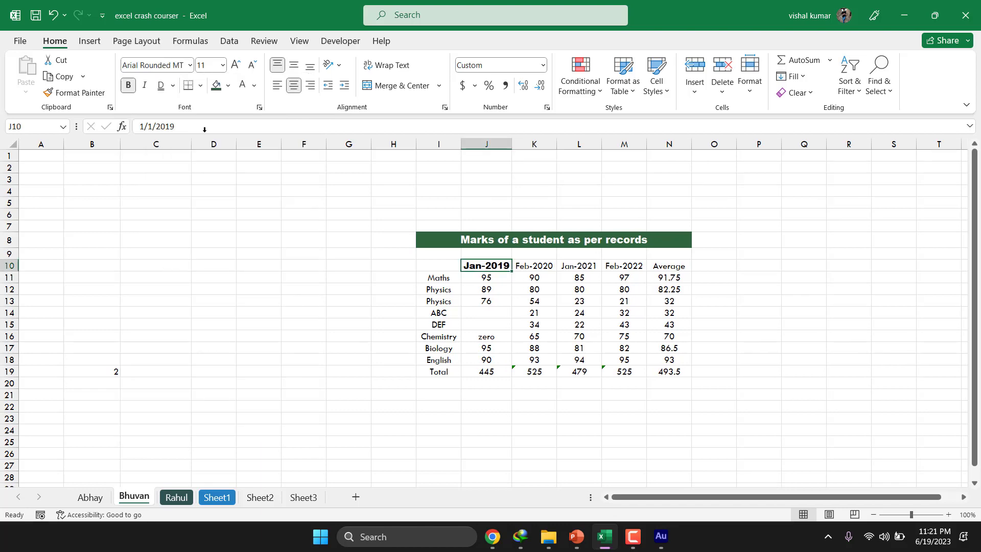
click(190, 65)
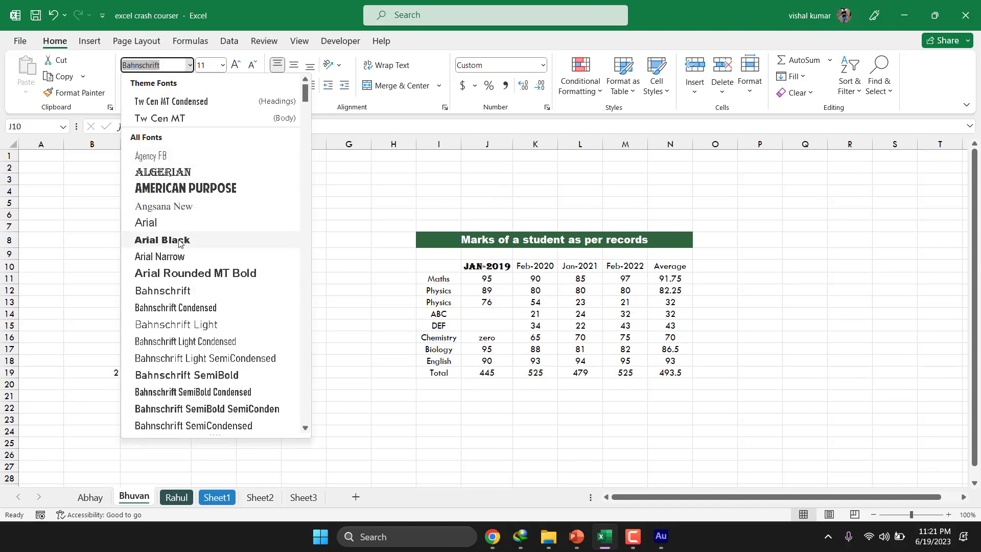
scroll(168, 301, down, 2)
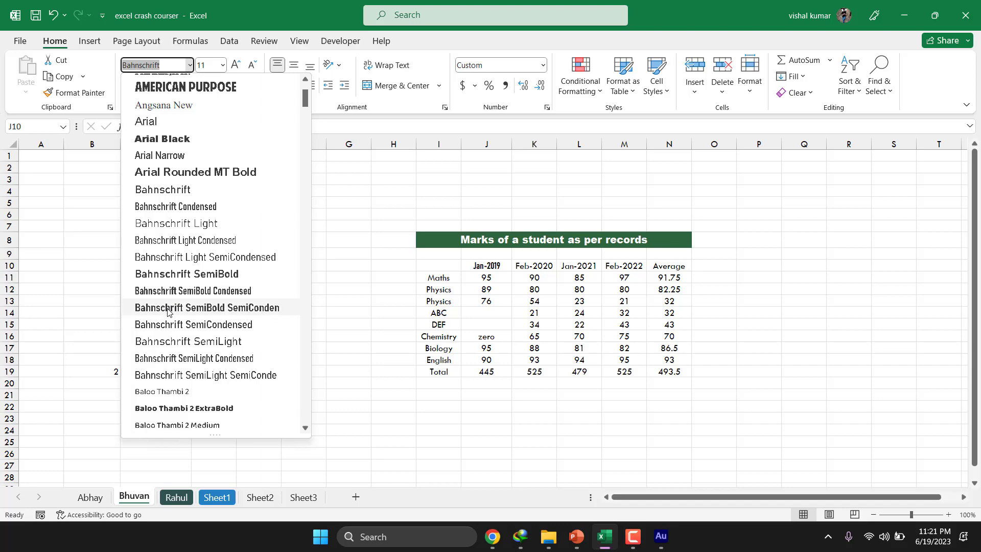
click(166, 308)
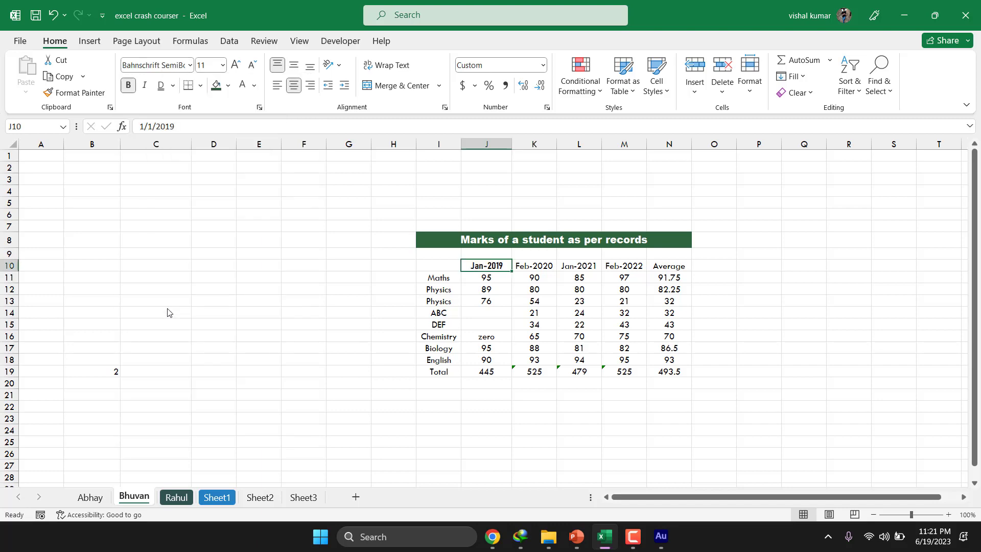
Set the font size of the Jan-2019 header to 12.
click(235, 66)
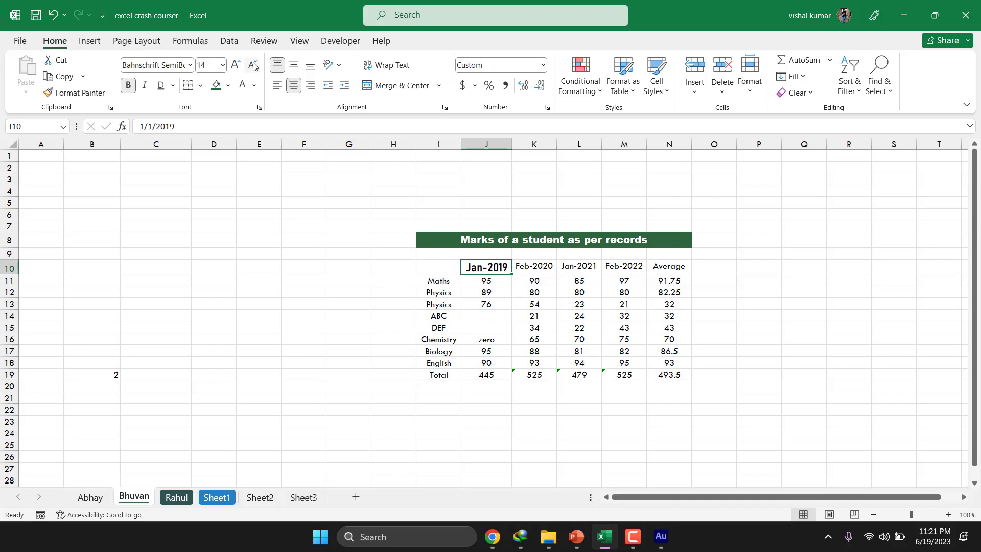
click(252, 65)
click(285, 216)
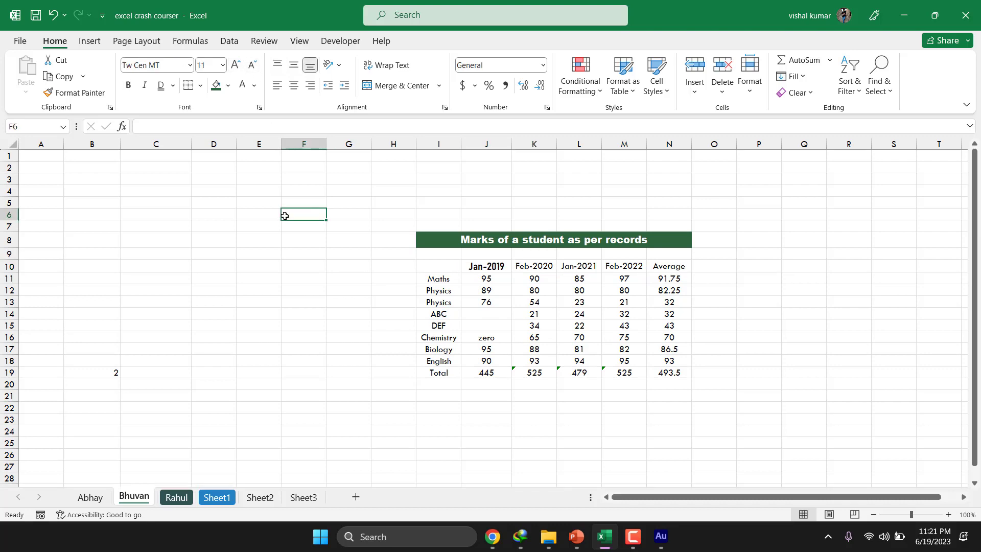
Fill the Jan-2019 header cell with a light blue shade from the theme colors.
click(503, 267)
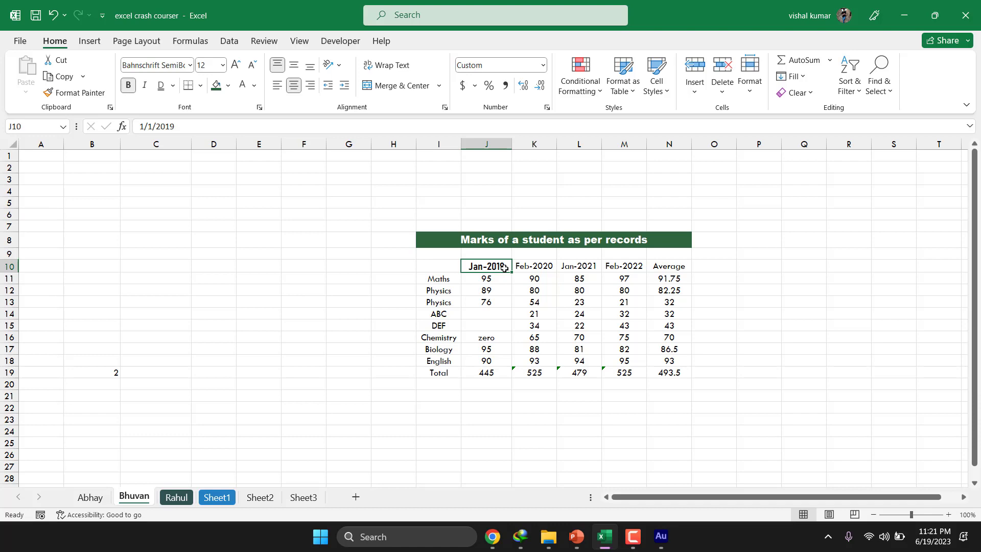
click(532, 266)
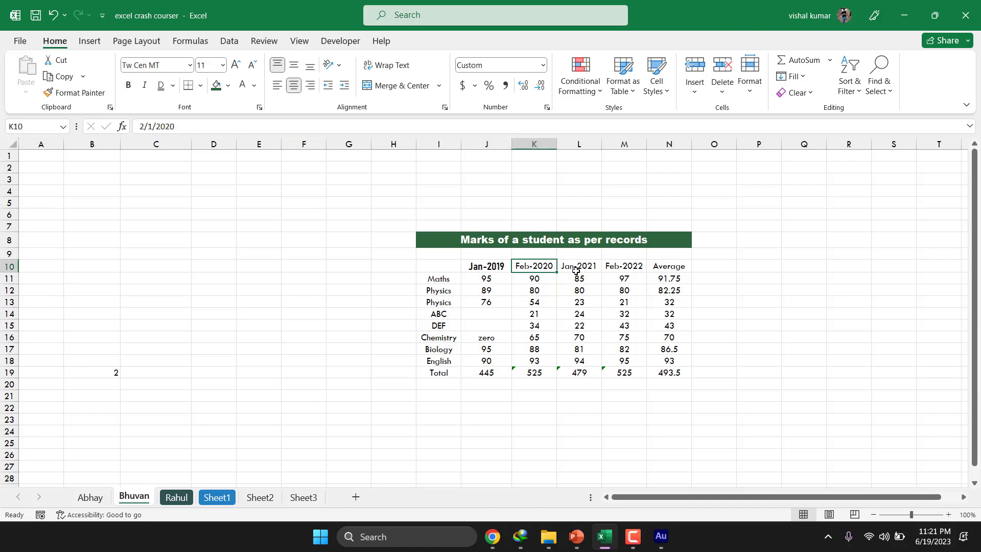
click(576, 270)
click(636, 263)
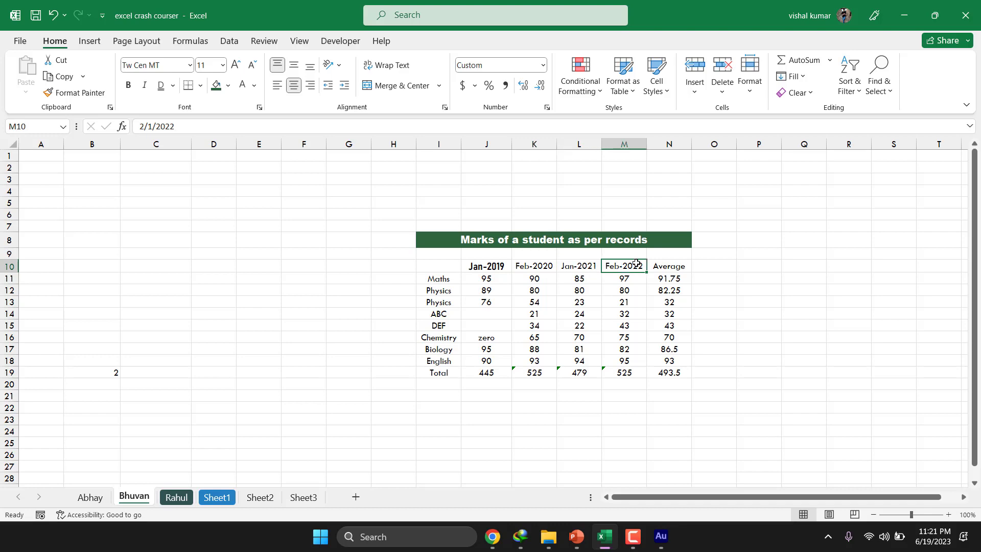
click(495, 267)
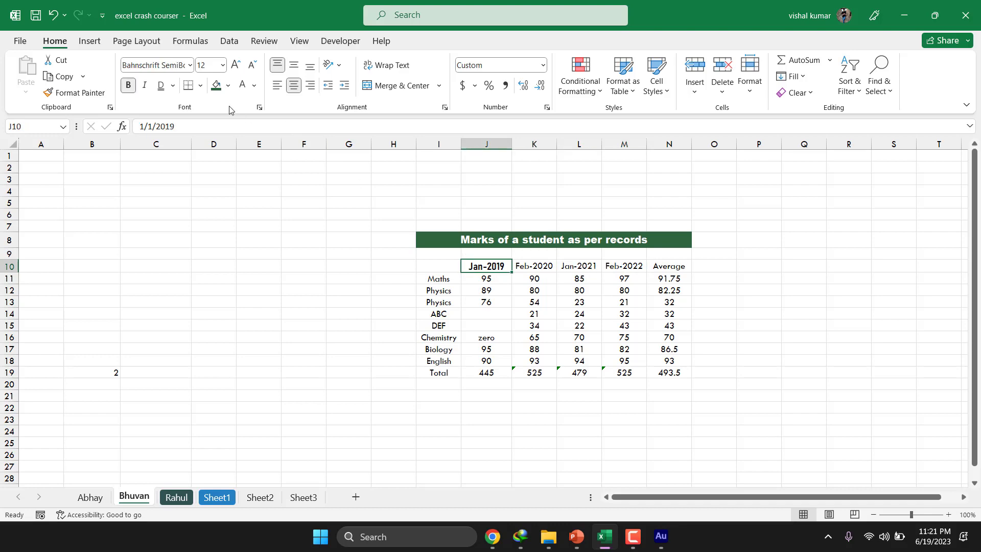
click(228, 87)
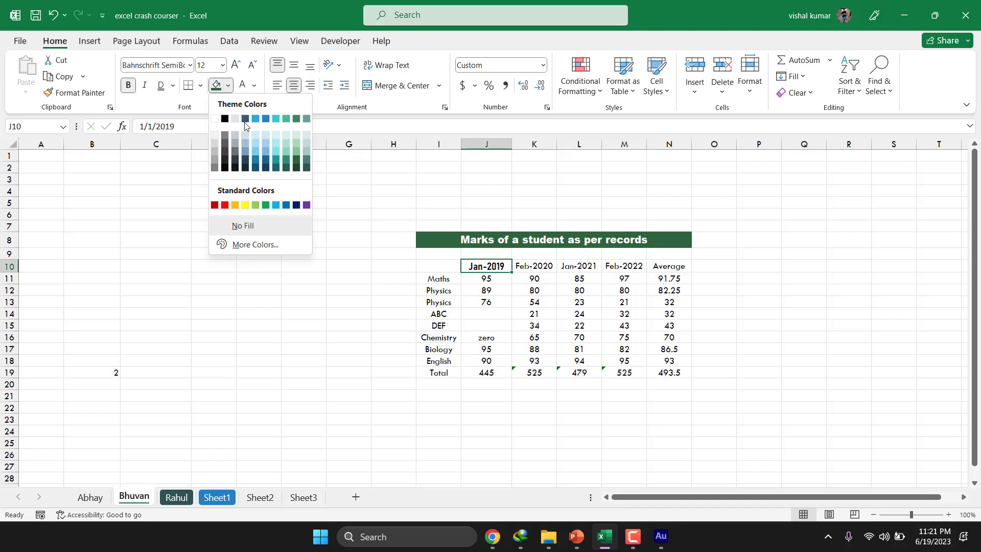
click(258, 158)
click(322, 304)
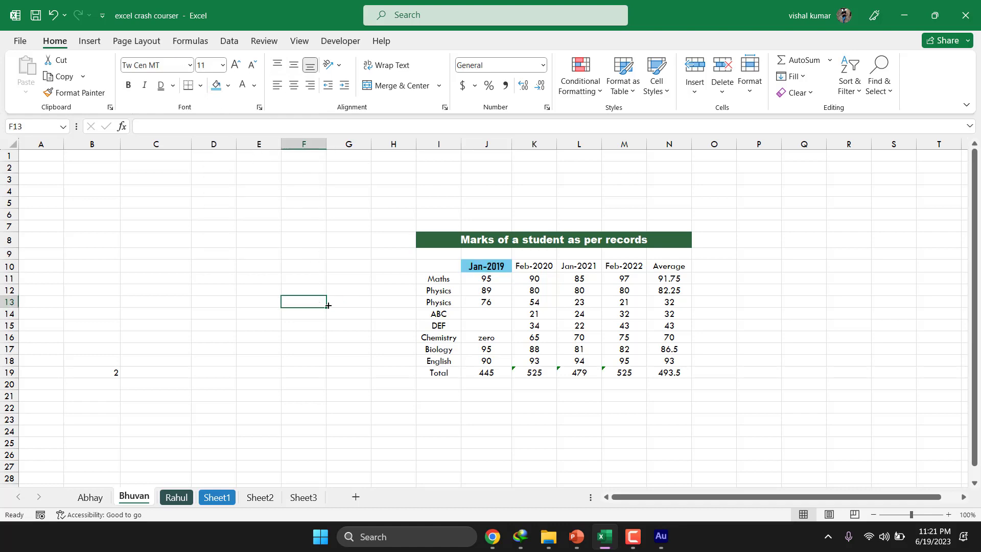
Copy the Jan-2019 header's formatting to the Feb-2020 header with Format Painter, and from there to the Jan-2021 header.
click(507, 270)
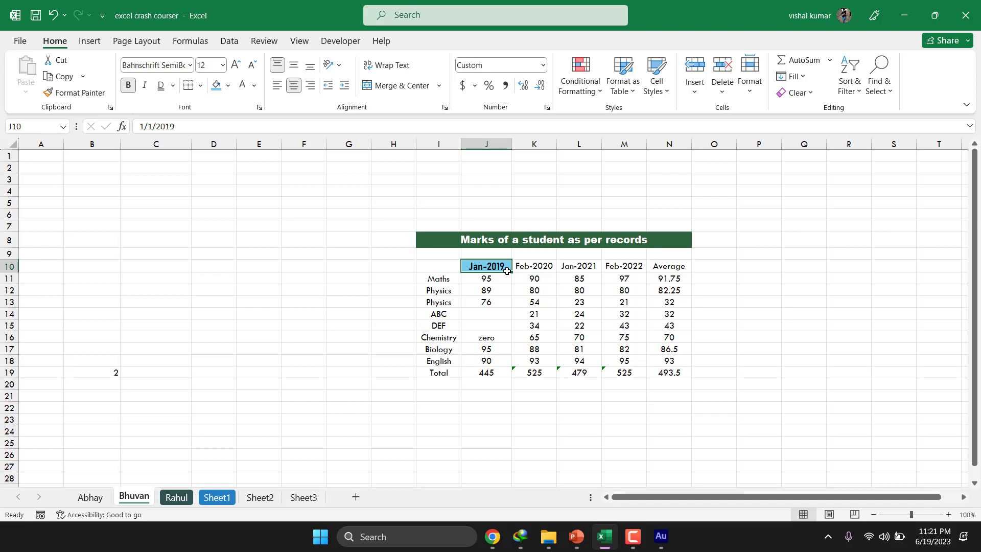
click(539, 268)
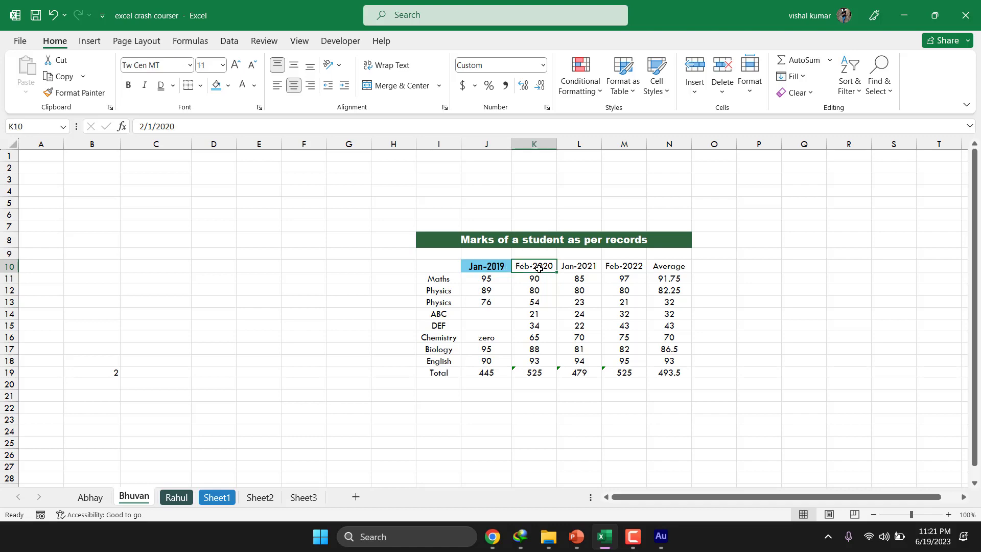
click(500, 267)
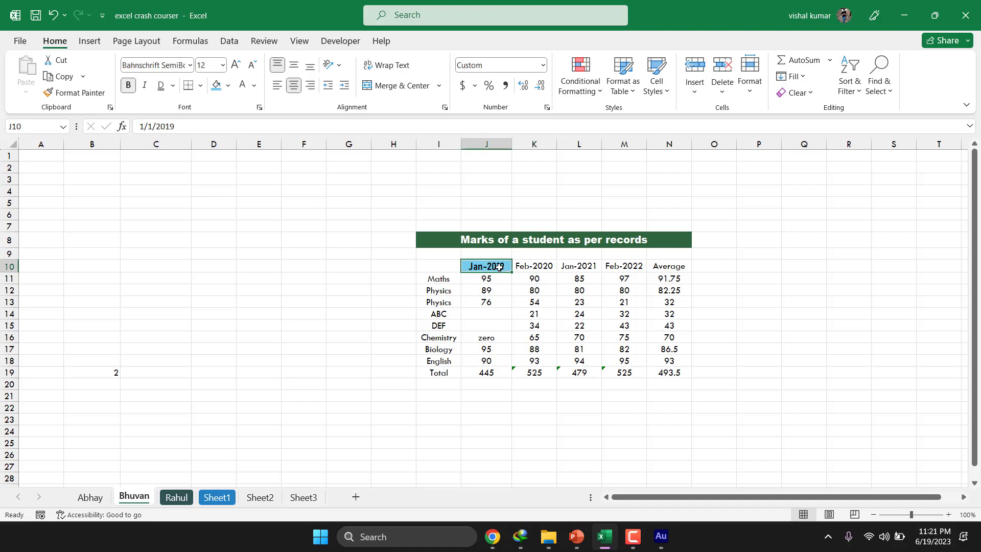
click(532, 270)
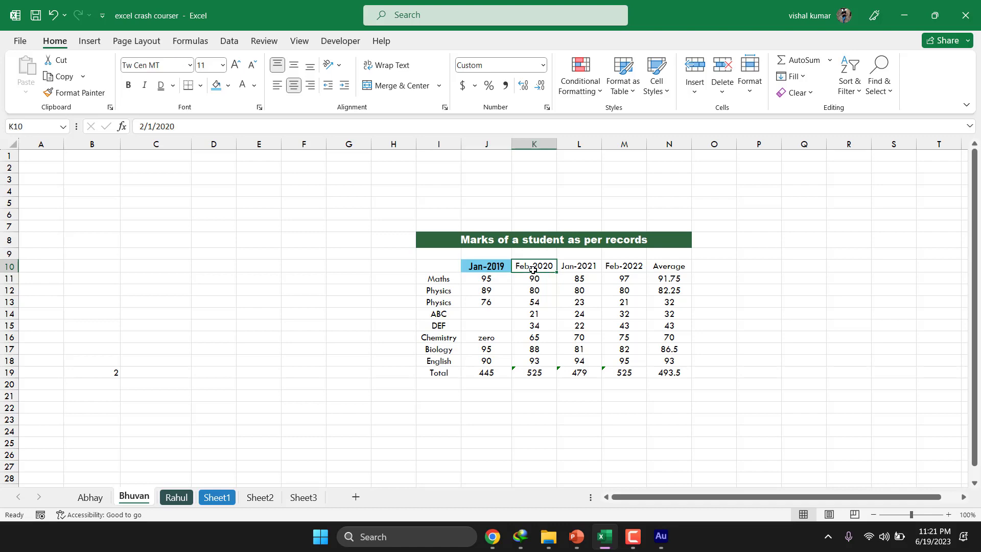
click(505, 267)
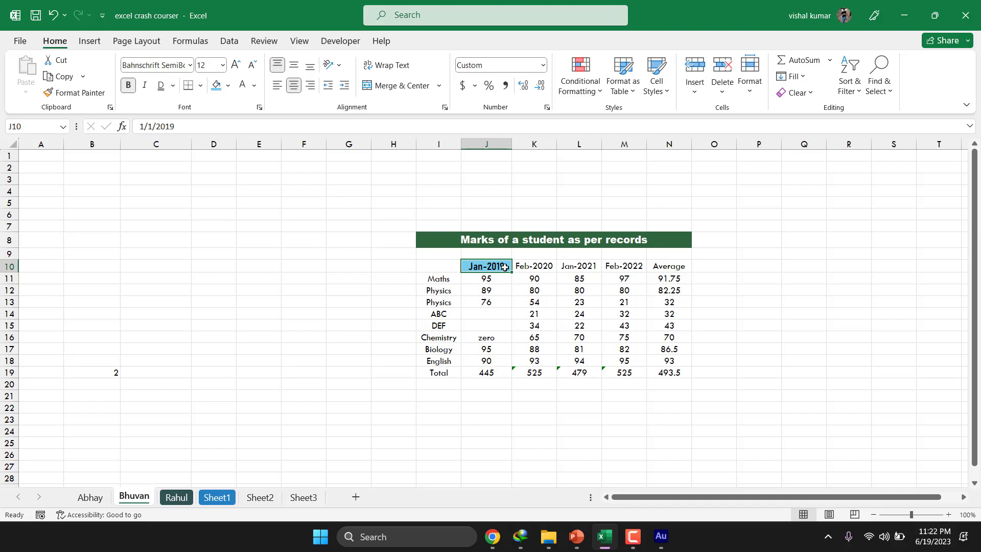
click(70, 93)
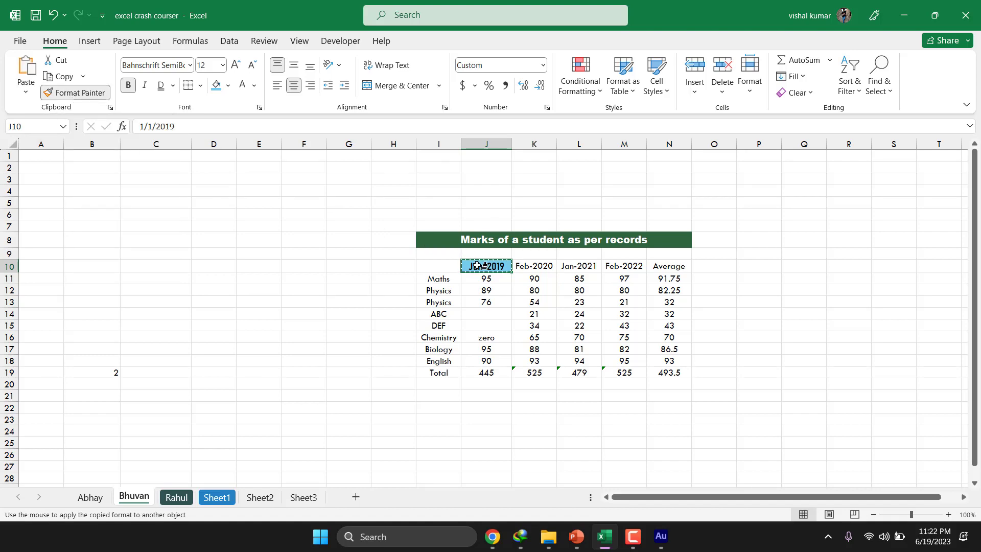
click(536, 264)
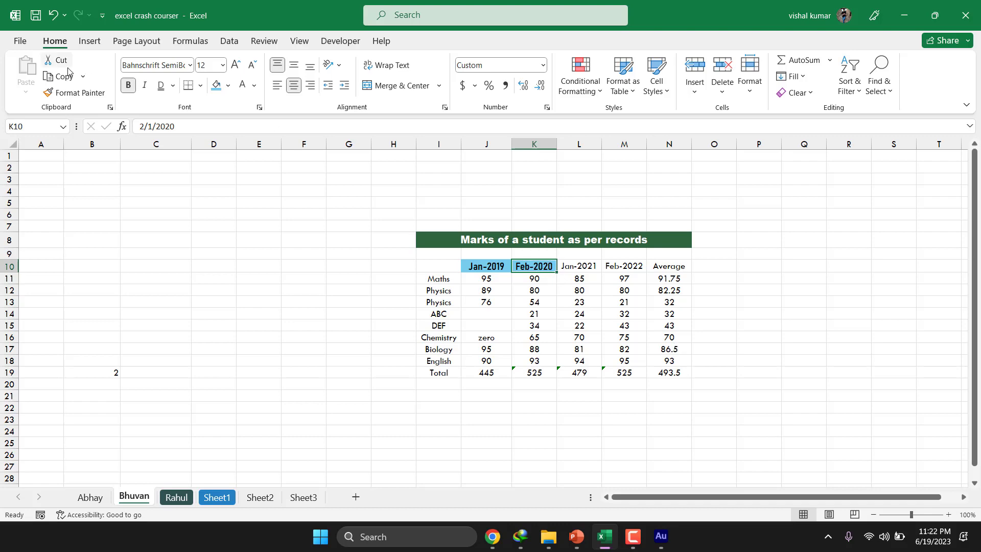
click(76, 93)
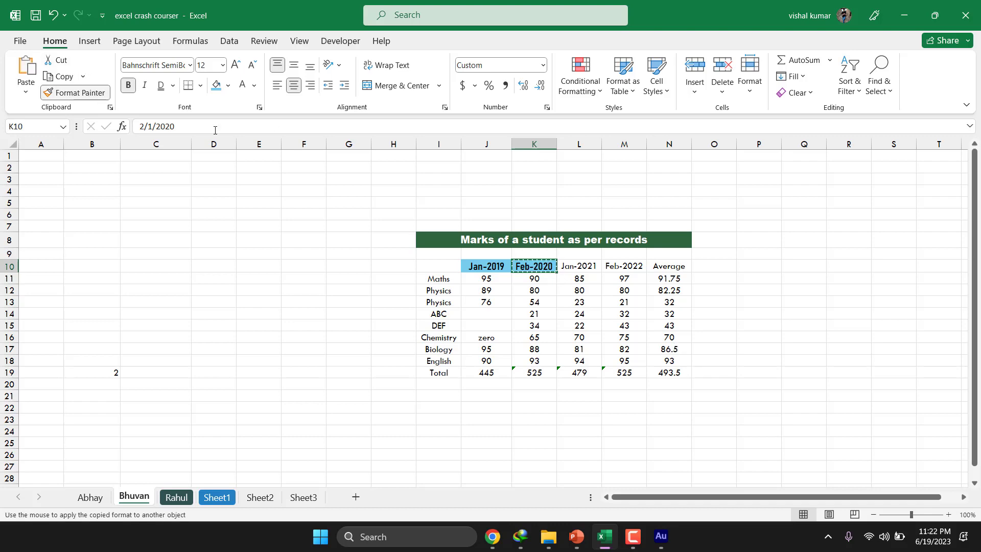
click(569, 264)
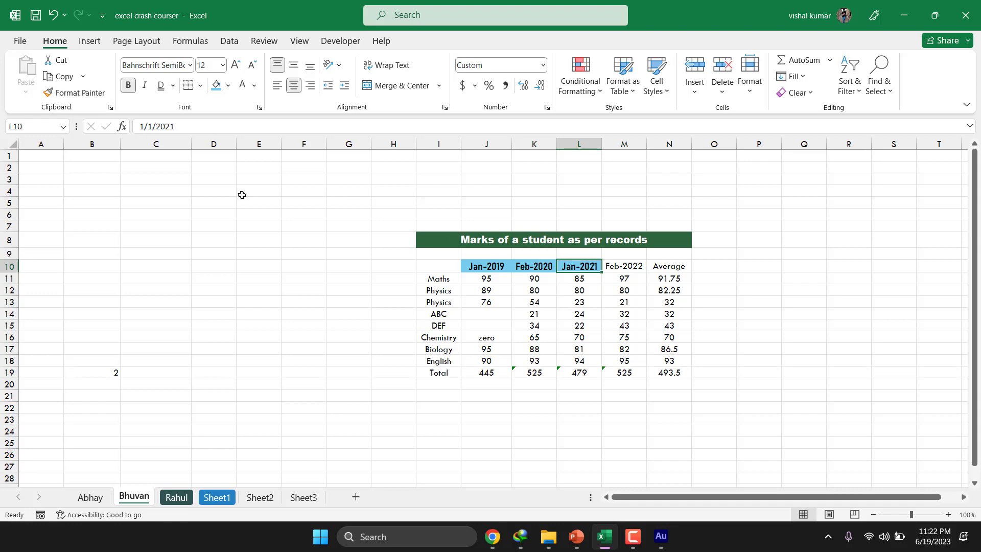
Keep Format Painter active to apply the Jan-2021 header's formatting to I10, the Feb-2022 header and the Average header.
click(84, 97)
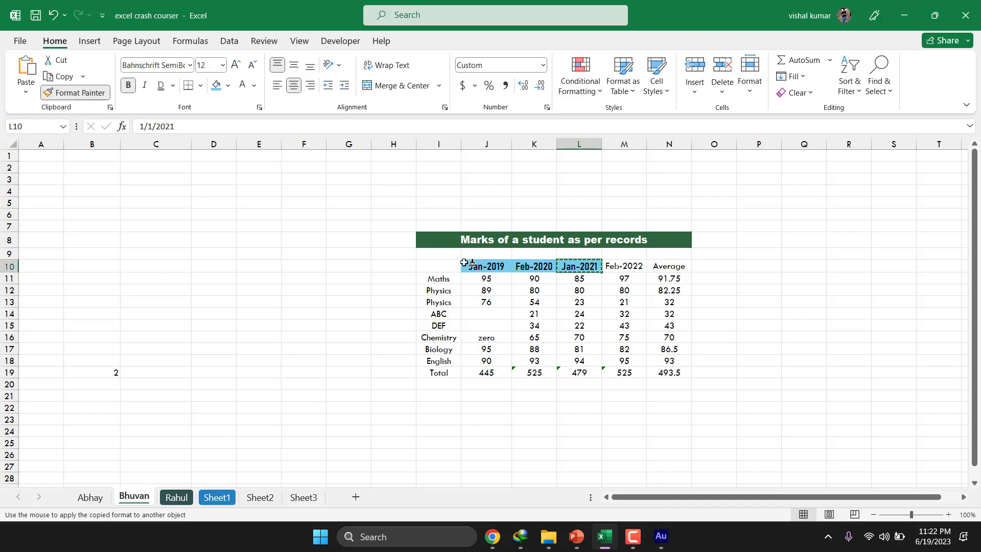
click(436, 267)
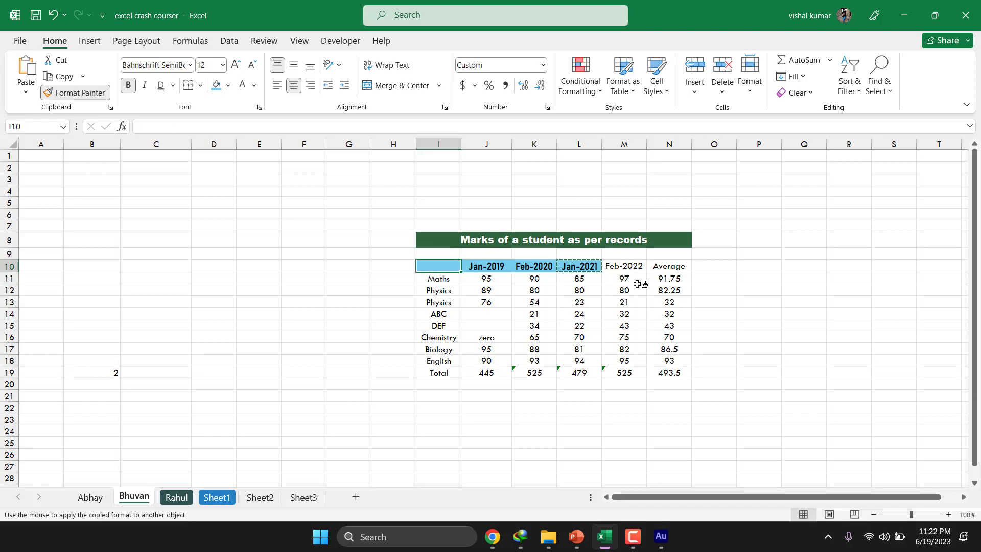
click(638, 266)
click(673, 266)
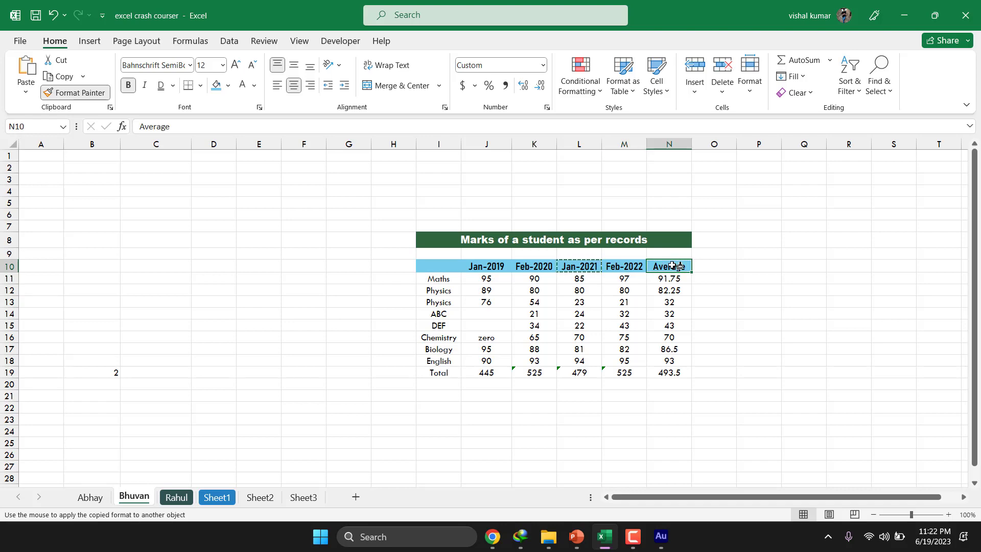
key(Escape)
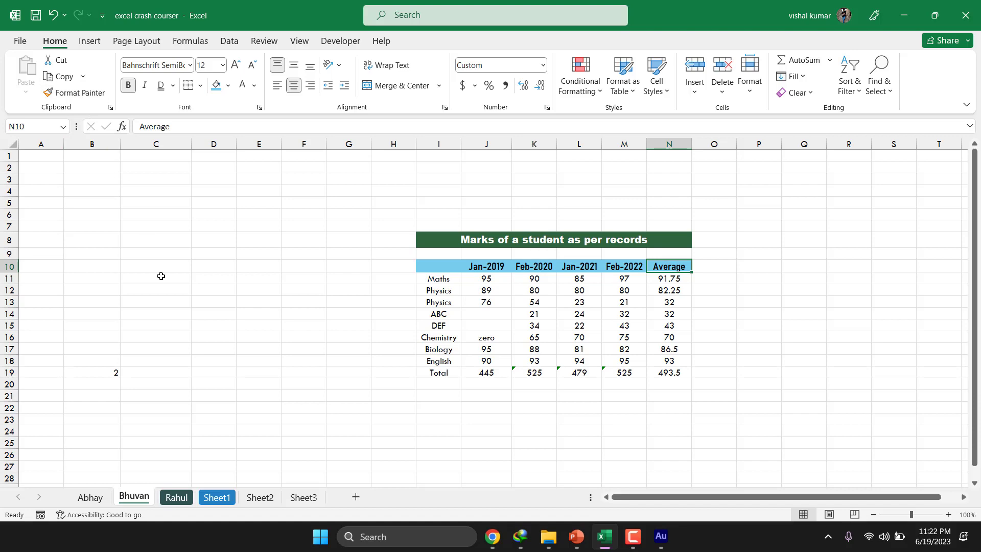
click(263, 319)
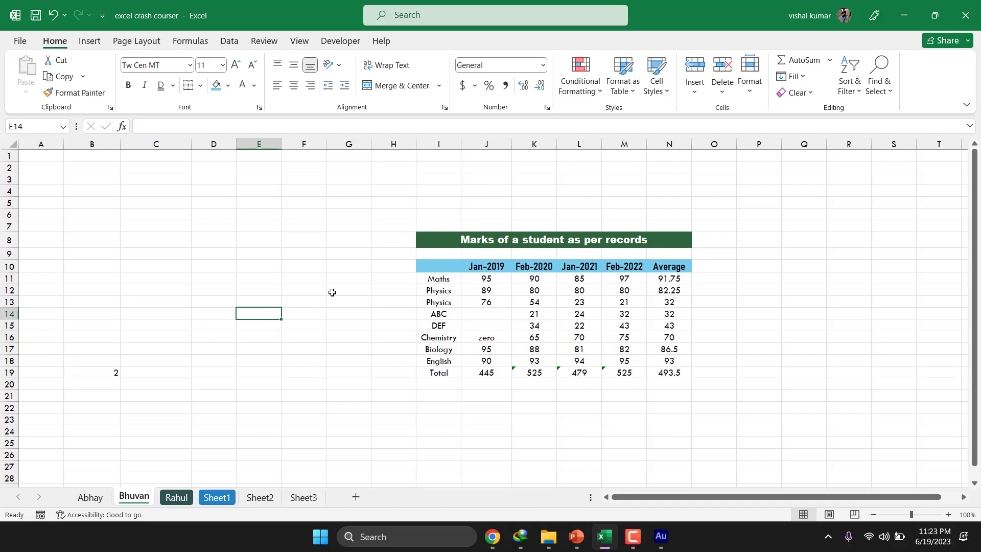
Add a bottom border to the merged title cell "Marks of a student as per records".
click(428, 244)
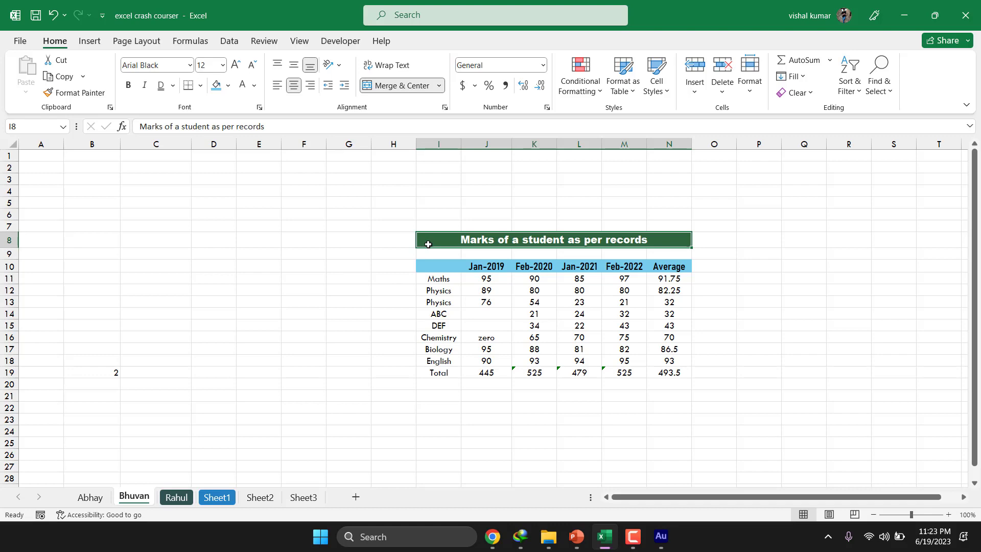
click(201, 86)
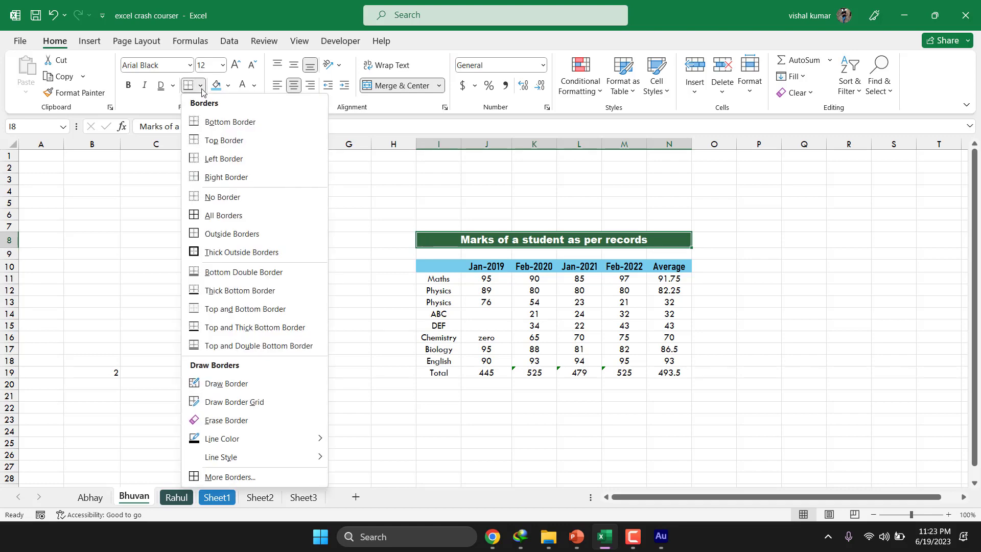
click(209, 121)
click(329, 226)
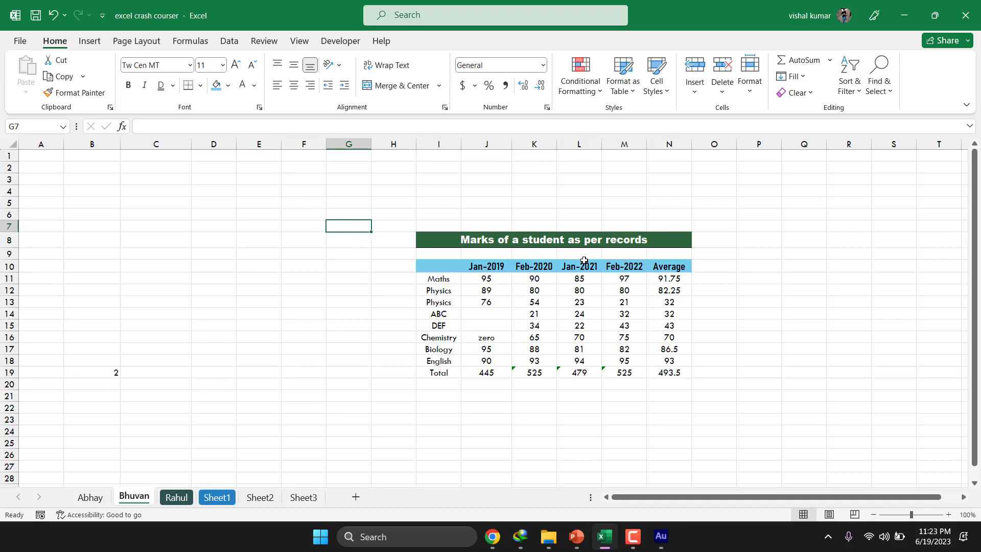
click(468, 252)
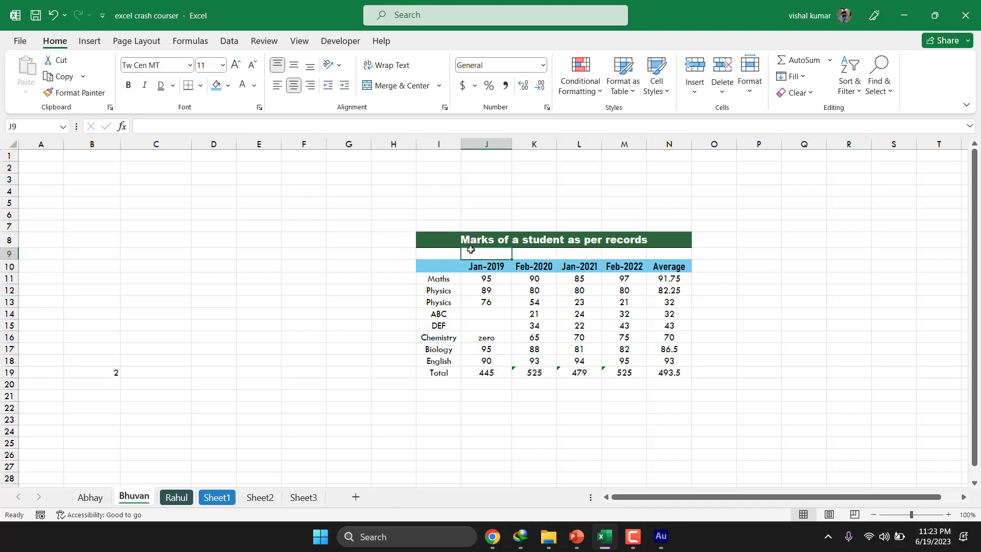
click(459, 238)
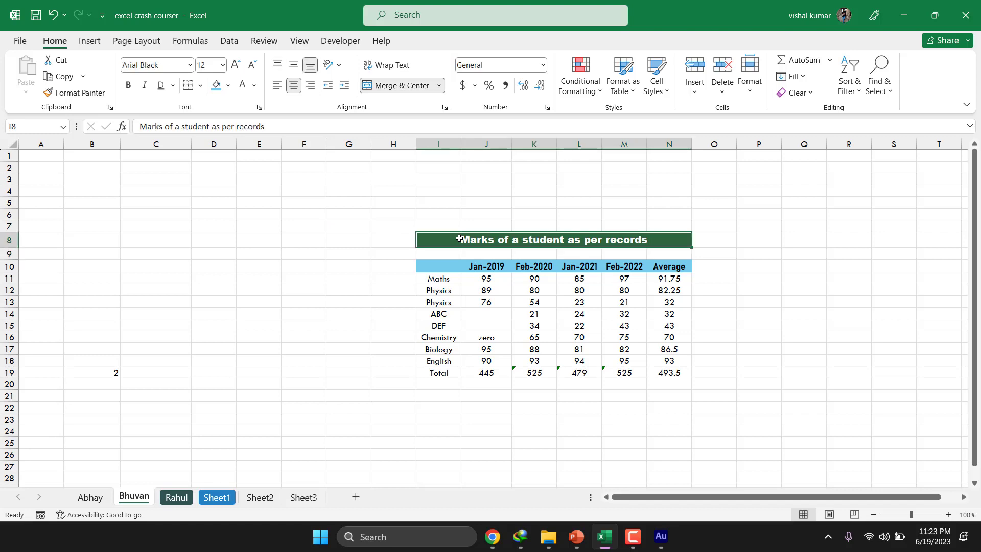
Apply a thick outside border to the merged title cell "Marks of a student as per records".
click(199, 86)
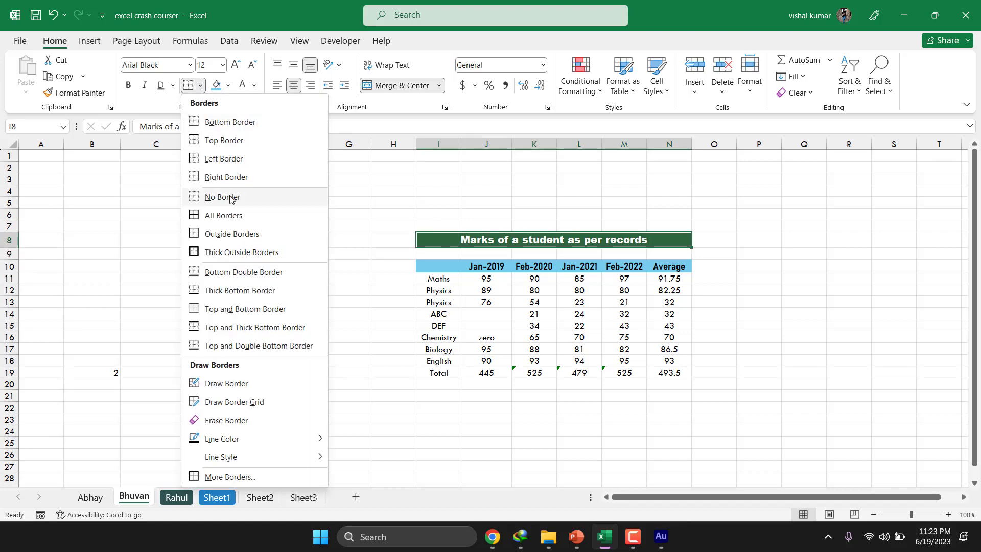
click(232, 251)
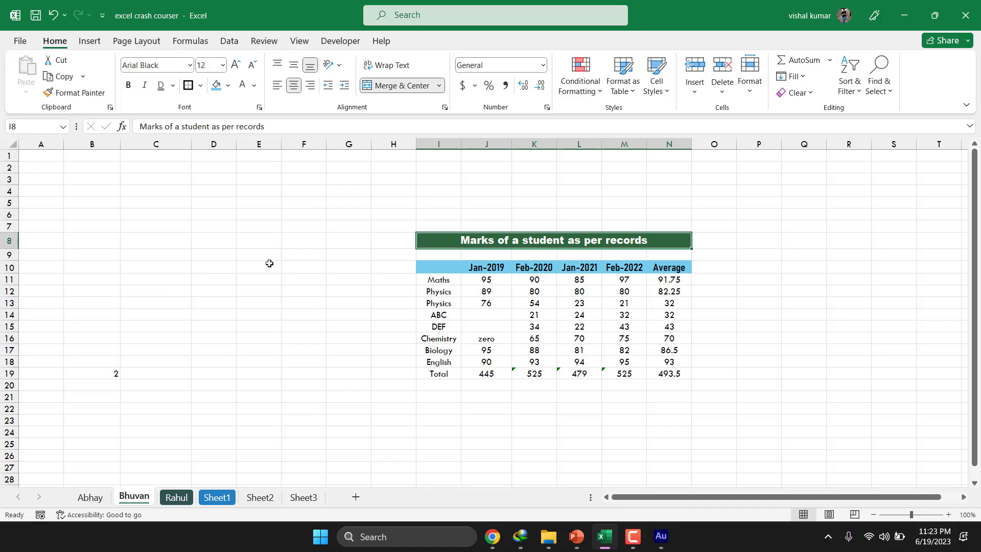
click(282, 271)
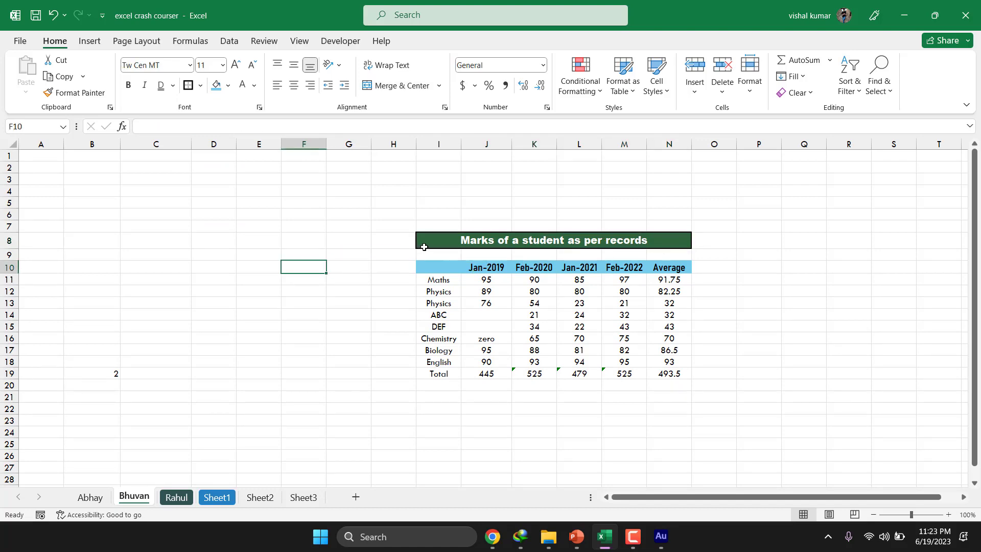
Try a thick outside border around I8:N10, from the title through the header row, and clear all borders from that range.
drag(424, 245, 427, 267)
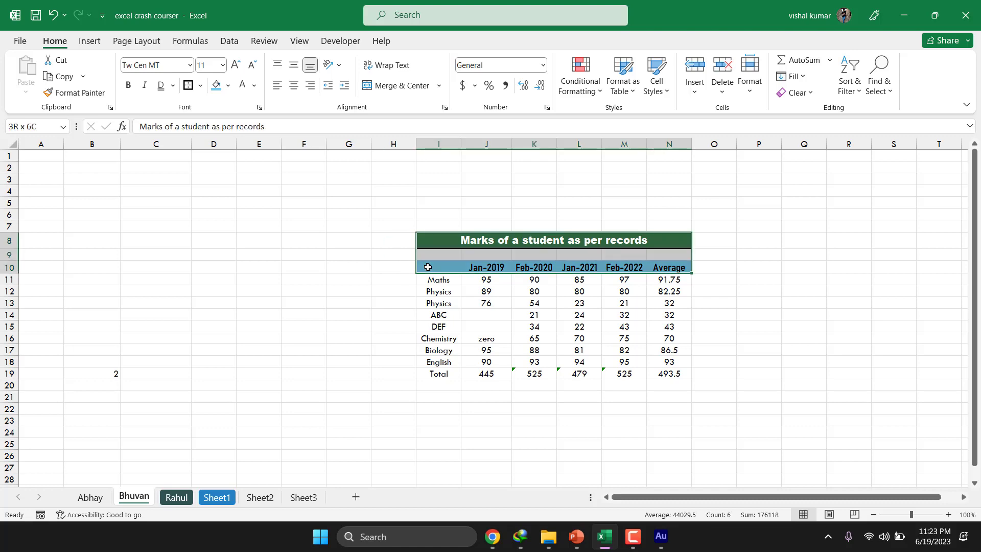
click(189, 85)
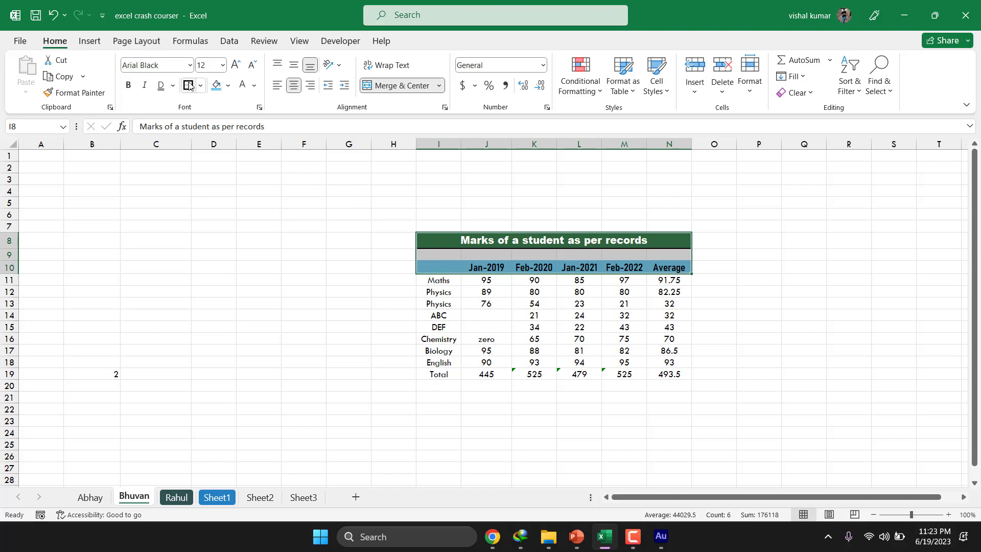
click(201, 85)
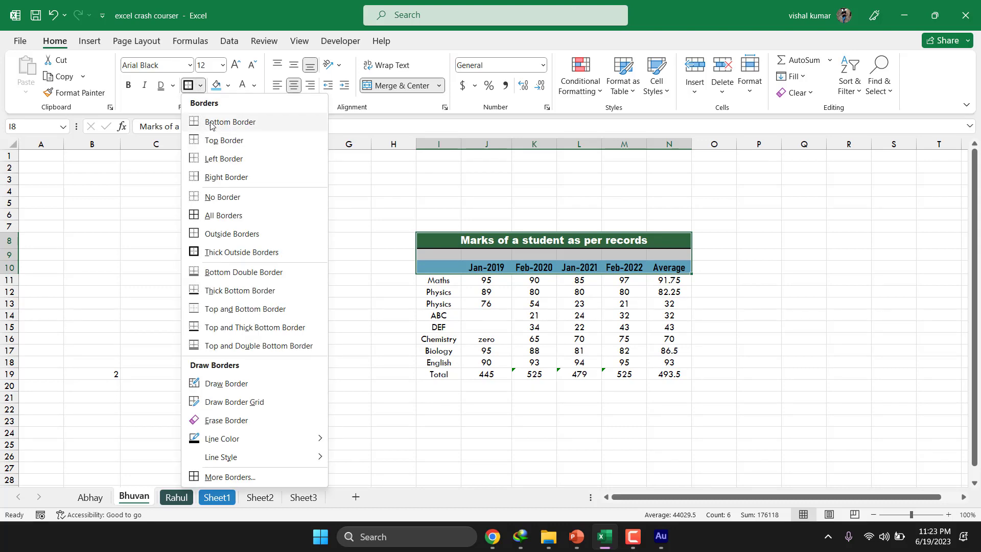
click(224, 197)
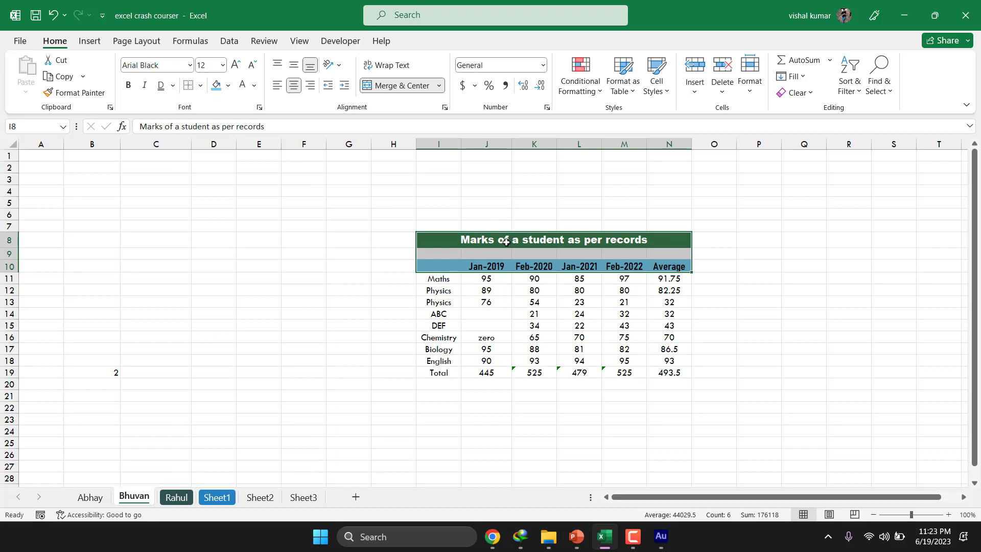
Apply all borders to the title through header range I8:N10 and finish it with a thick outside border.
click(201, 86)
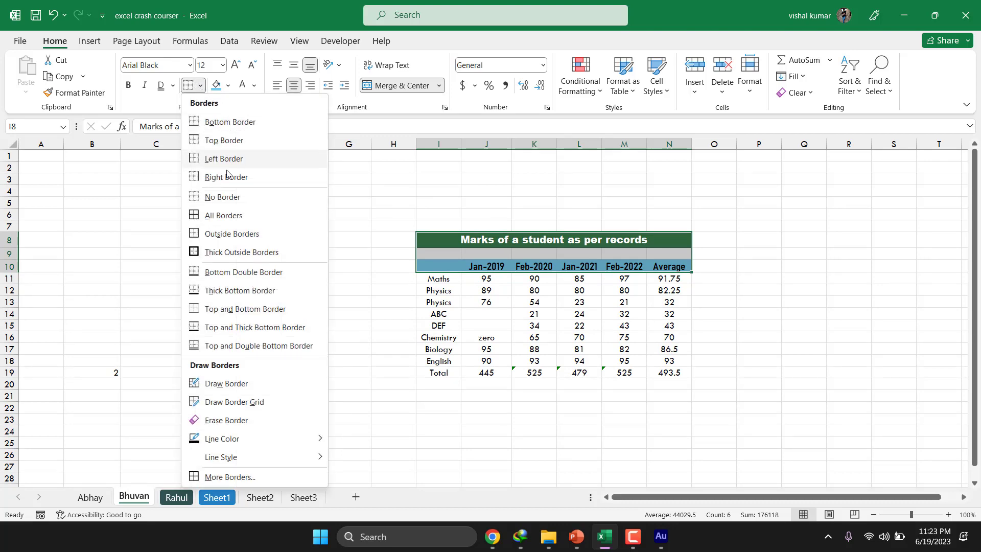
click(228, 251)
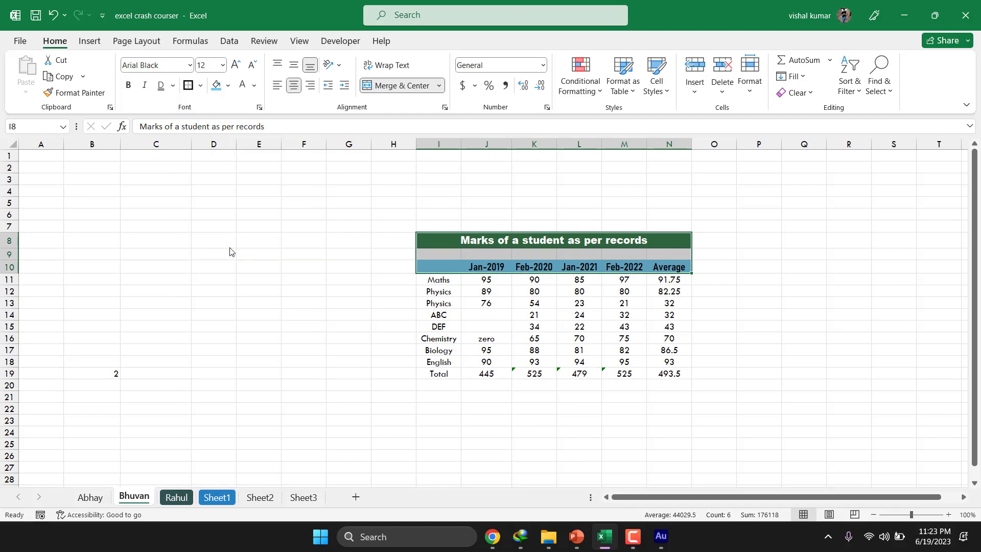
click(200, 88)
click(222, 213)
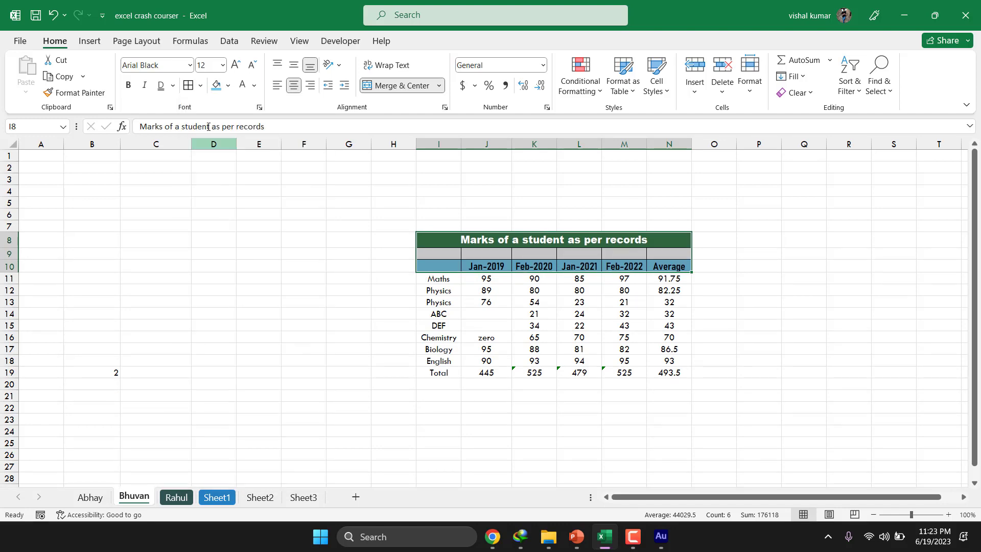
click(200, 85)
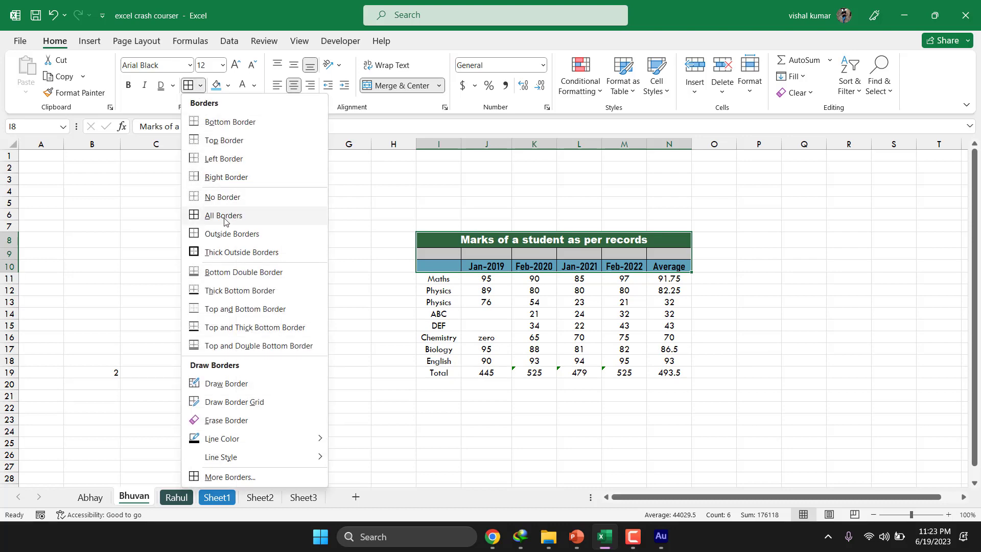
click(232, 251)
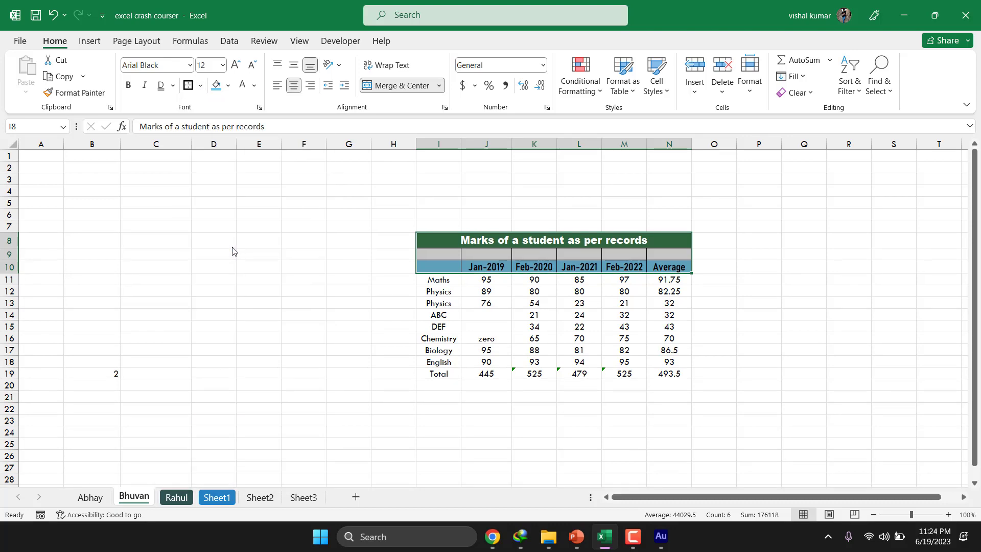
click(274, 267)
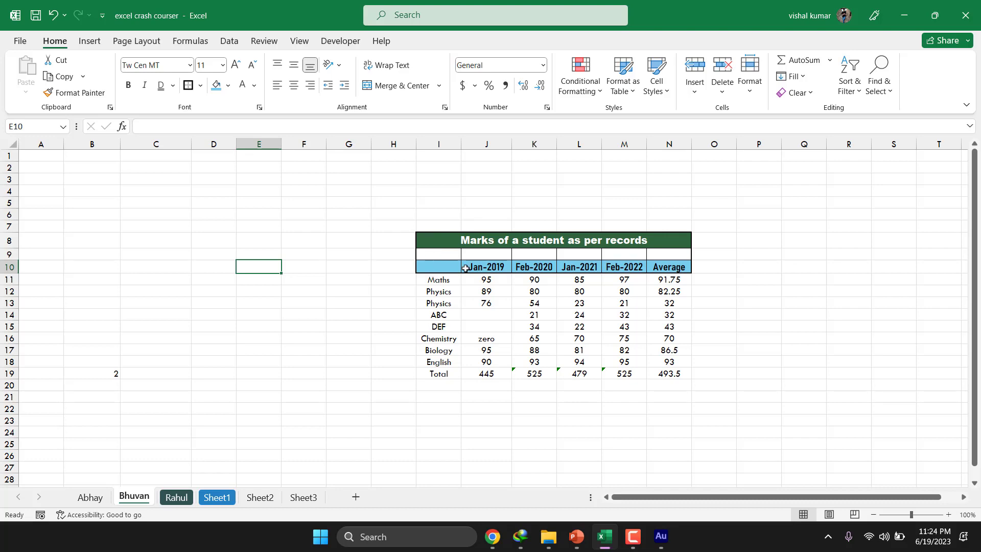
Fill the subject, marks and total rows I11:N19 with a light green theme color and add all borders.
drag(452, 278, 673, 372)
click(228, 85)
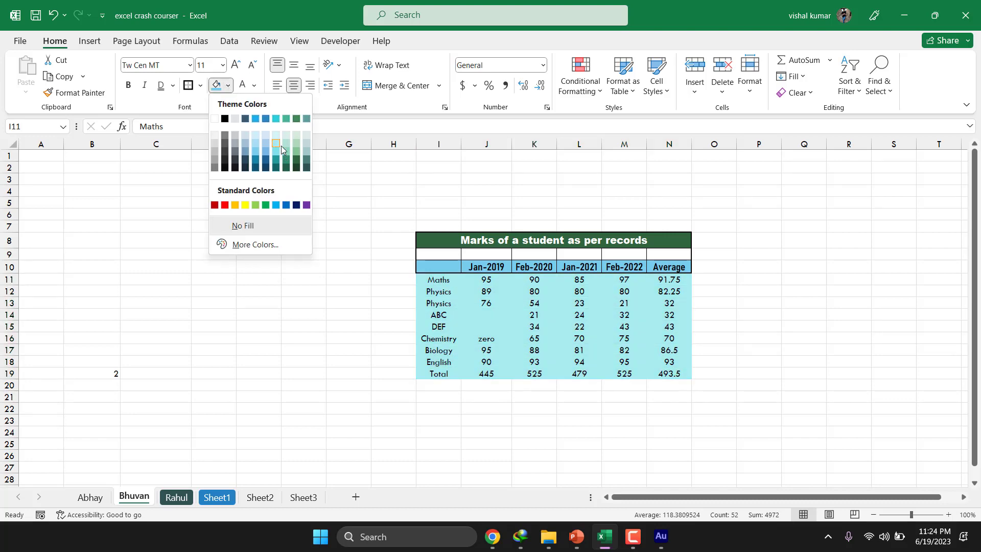
click(295, 146)
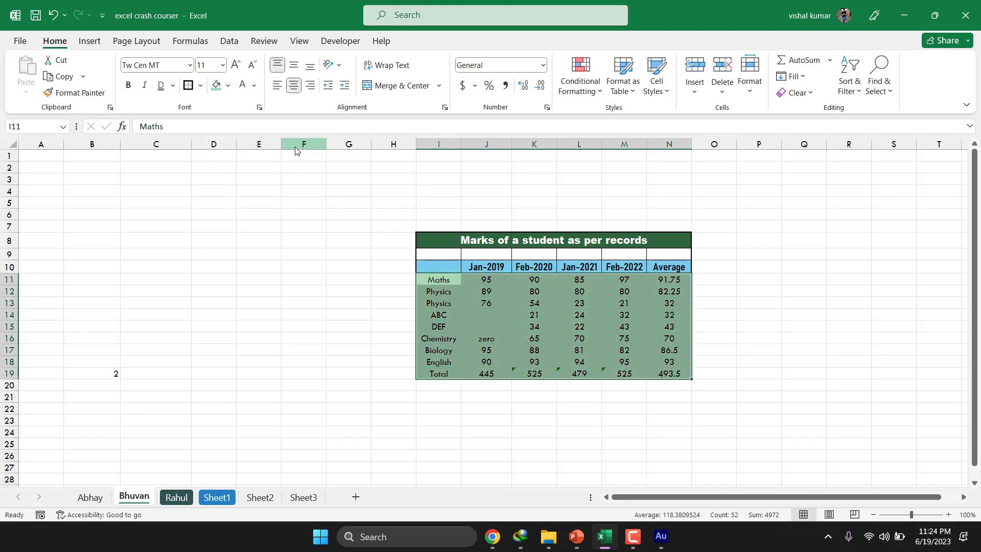
click(201, 88)
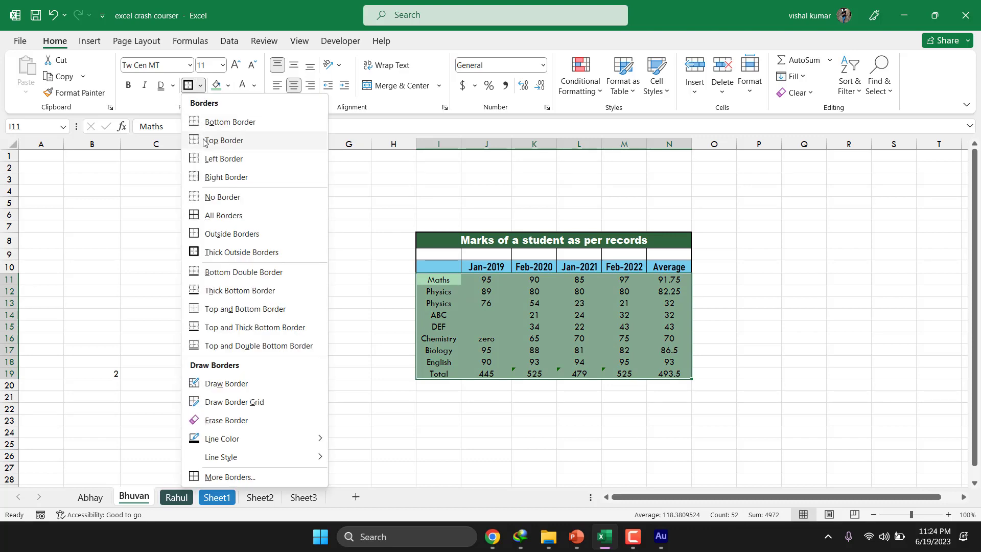
click(213, 216)
click(297, 312)
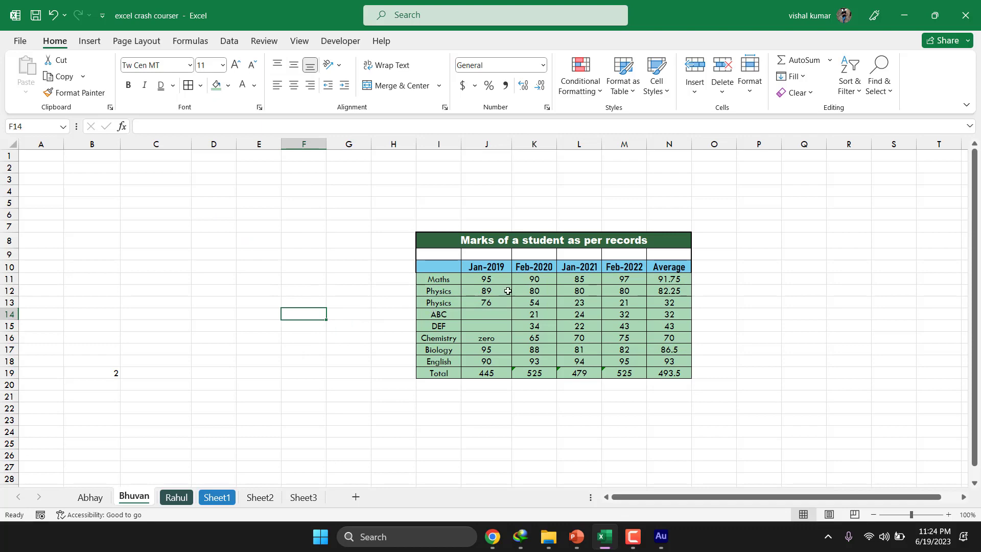
Merge and center the blank row I9:N9 between the title and the column headers.
drag(451, 252, 658, 256)
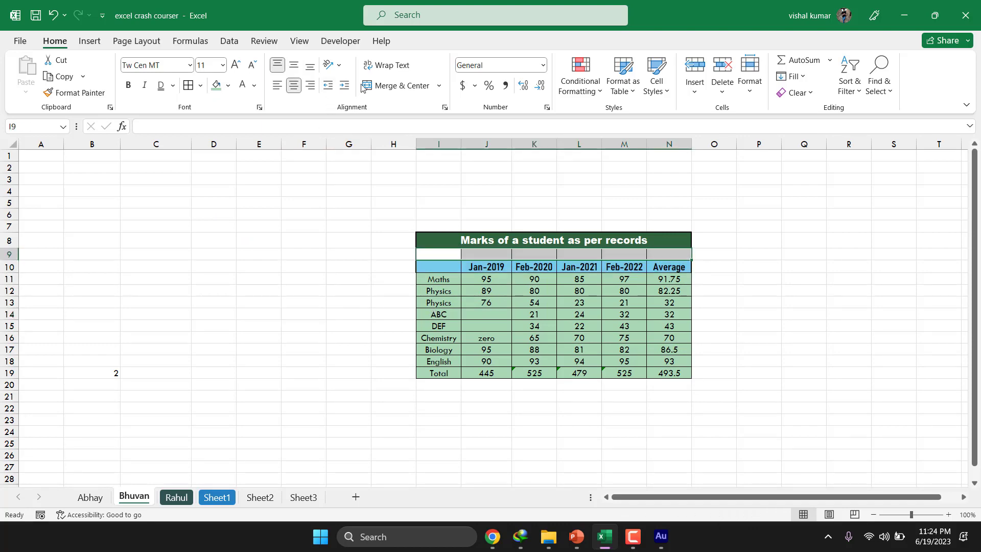
click(381, 86)
click(334, 360)
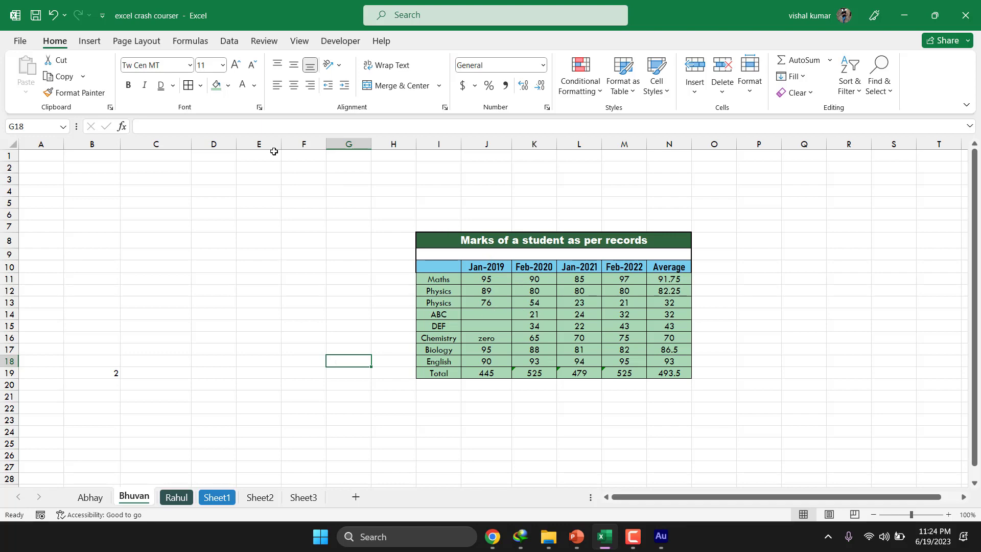
key(F10)
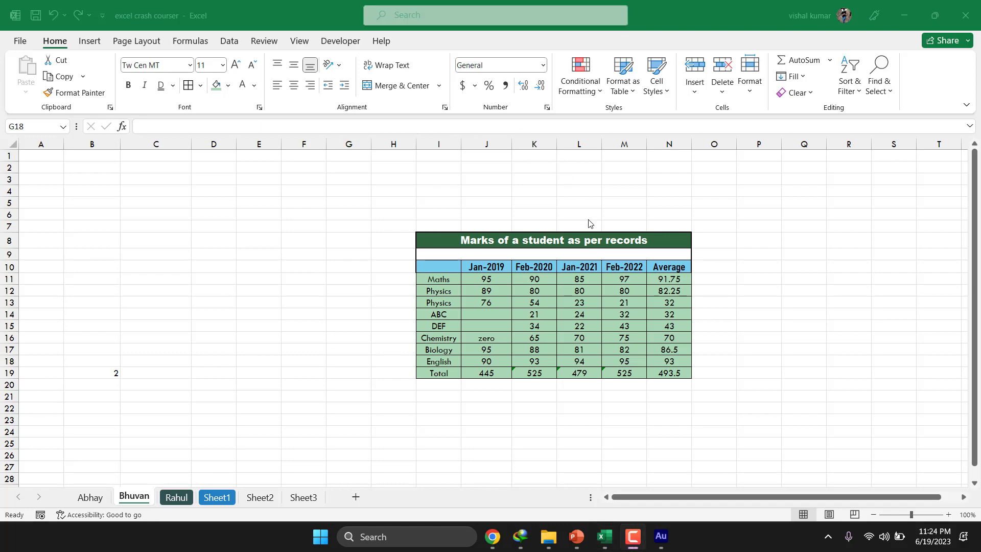
Show the Maths average in N11 with one decimal place.
click(658, 280)
click(658, 280)
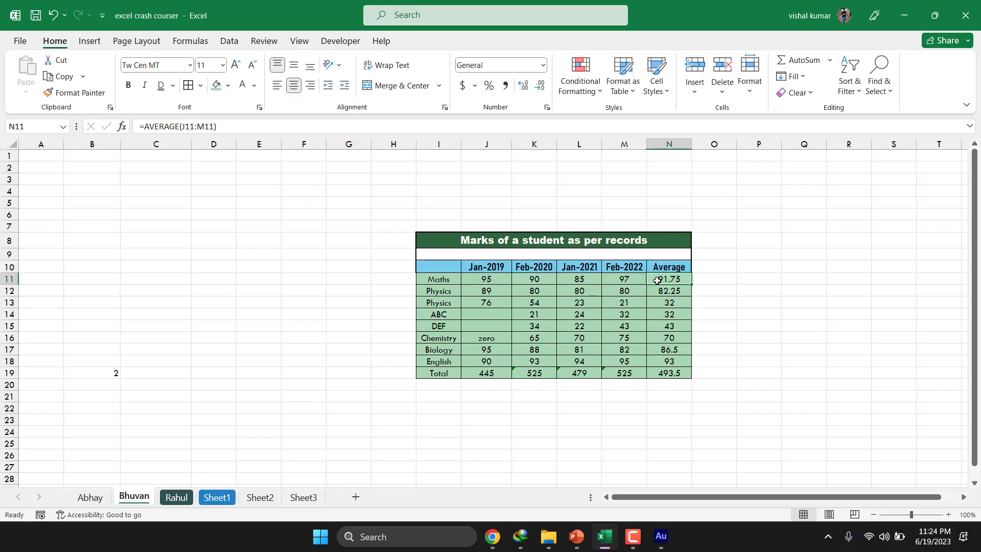
click(523, 88)
click(545, 91)
click(545, 92)
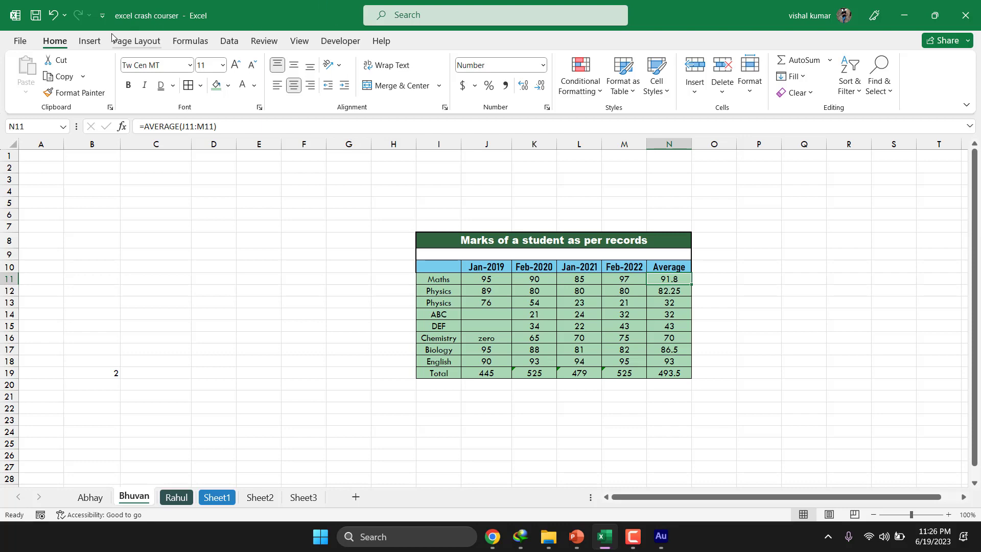
Select the empty cell Q6 outside the table and check the available equation and symbol insertion options.
click(92, 46)
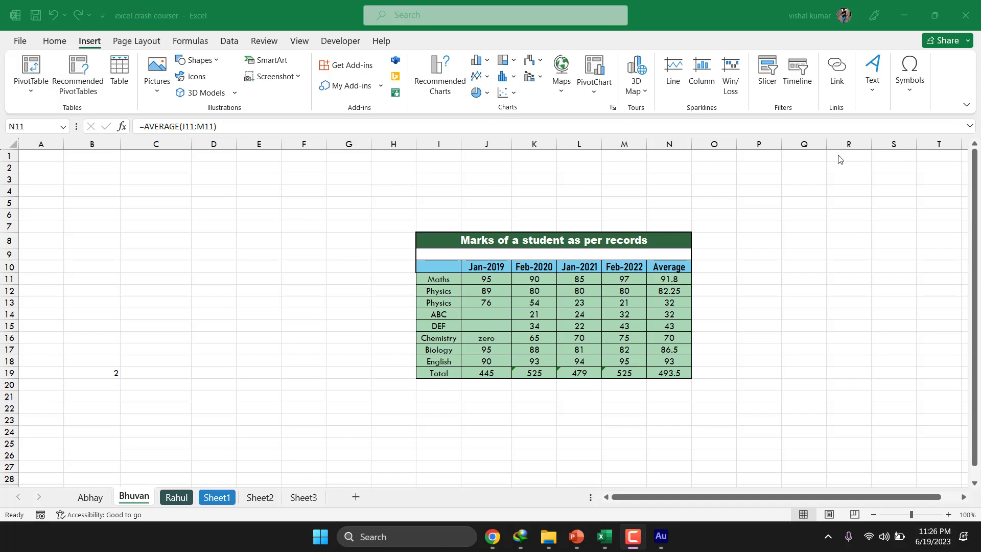
click(799, 217)
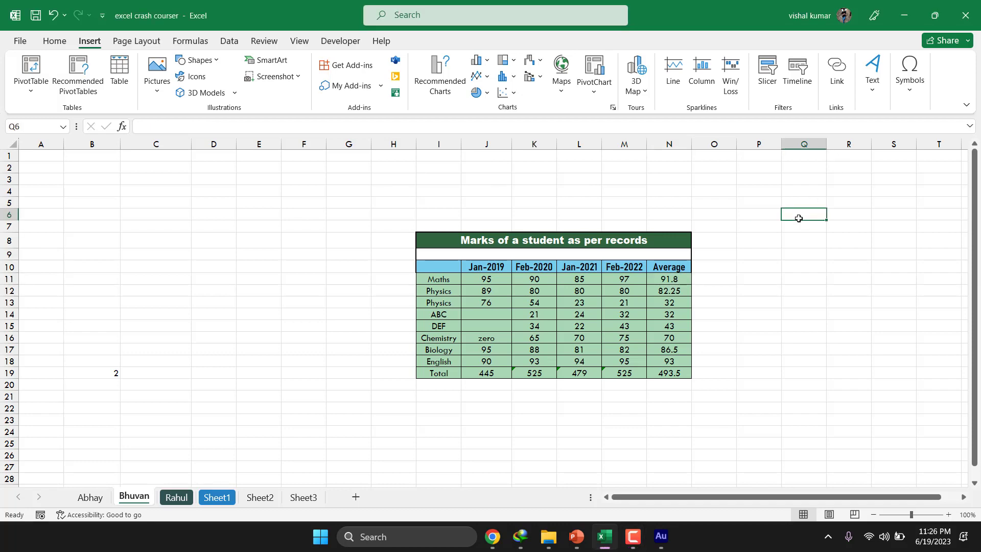
click(912, 97)
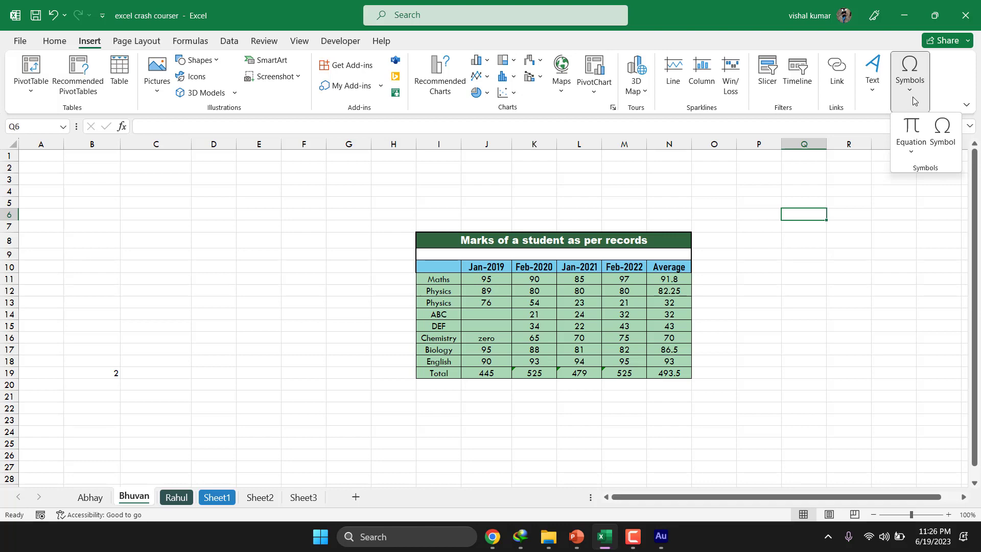
click(913, 96)
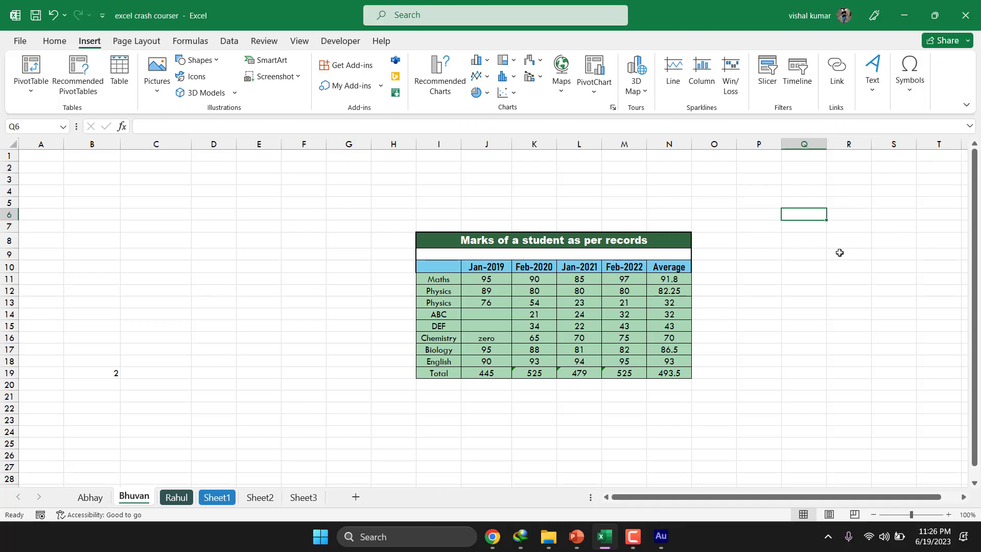
text(Ò)
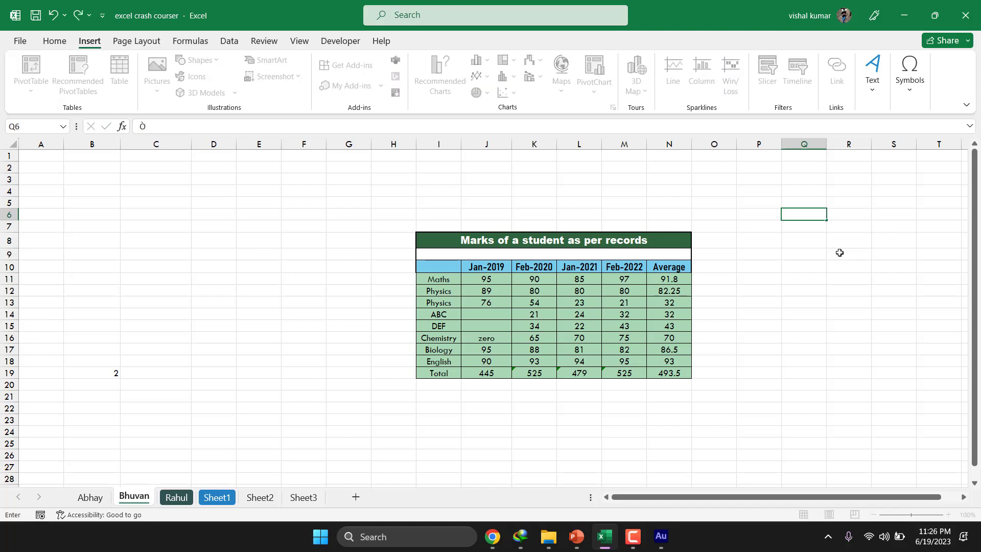
key(Escape)
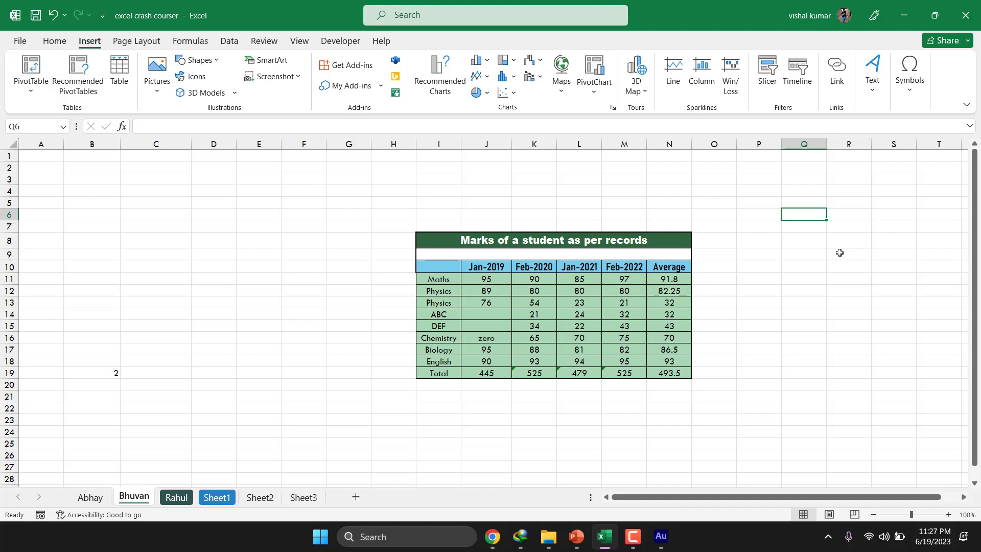
text(ó)
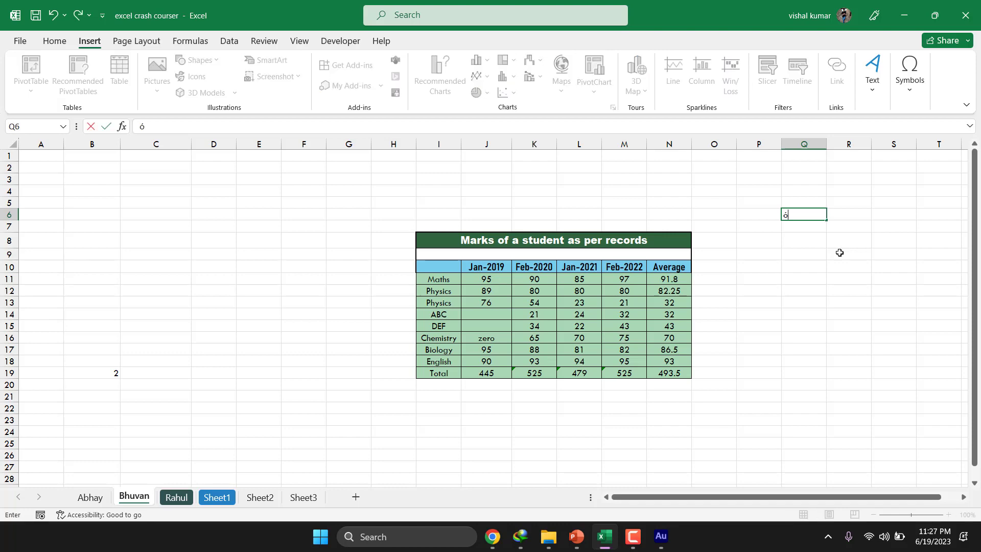
key(BackSpace)
text(ÿ)
key(BackSpace)
Insert the Wingdings check mark symbol, character code 252, into cell Q6.
click(921, 104)
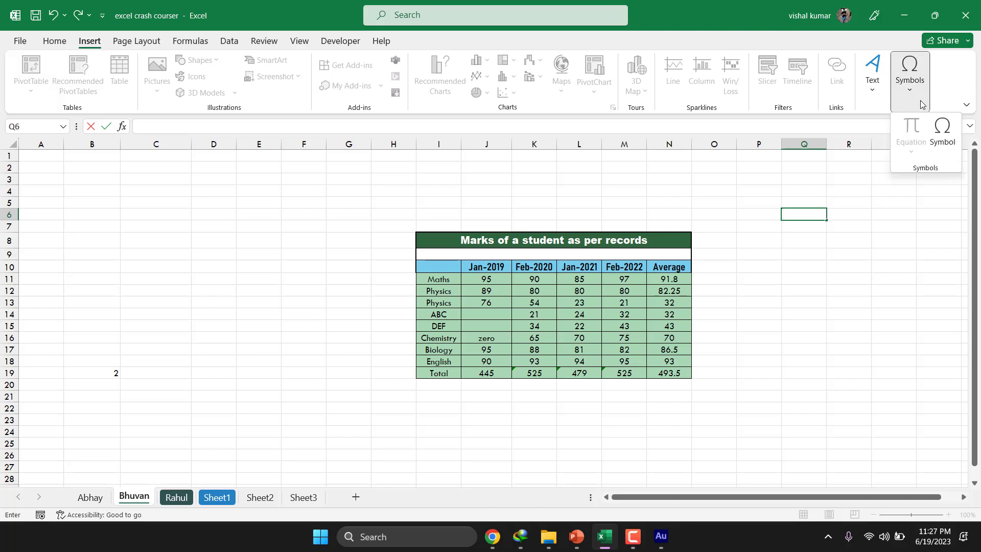
click(941, 136)
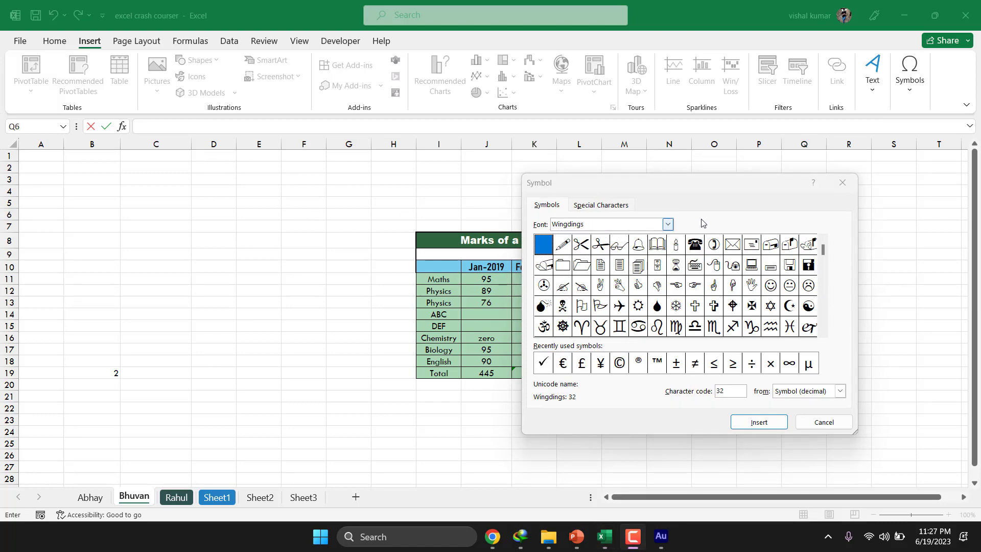
click(668, 225)
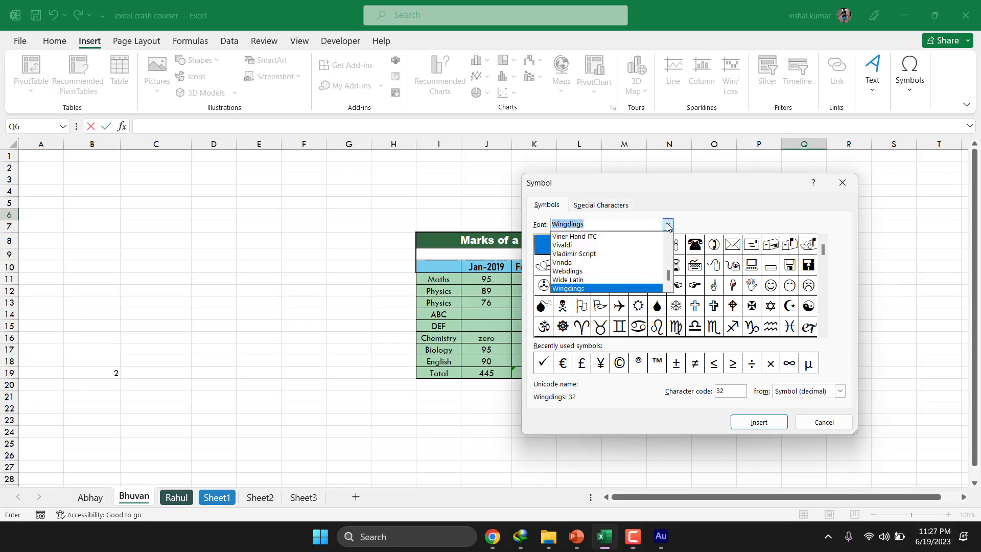
click(668, 227)
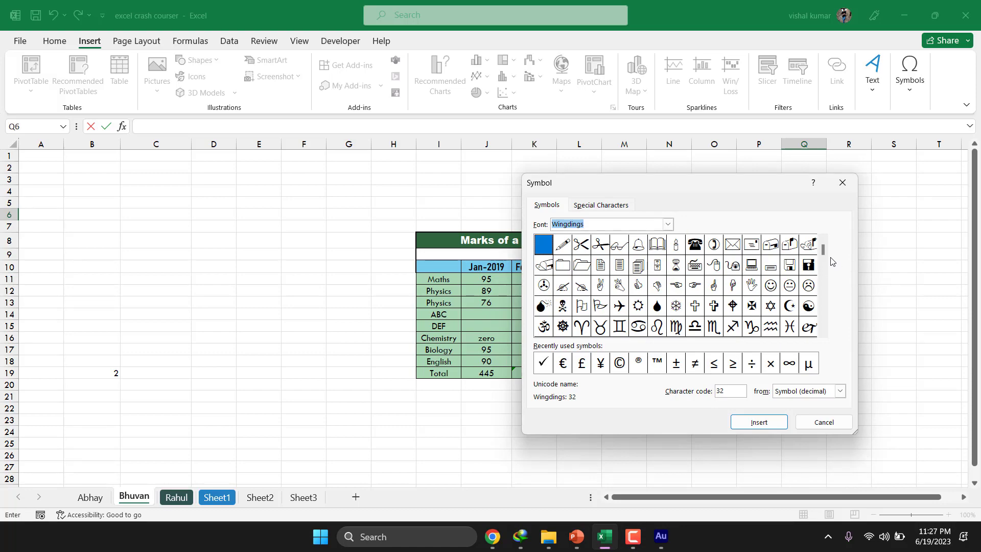
drag(823, 253, 829, 341)
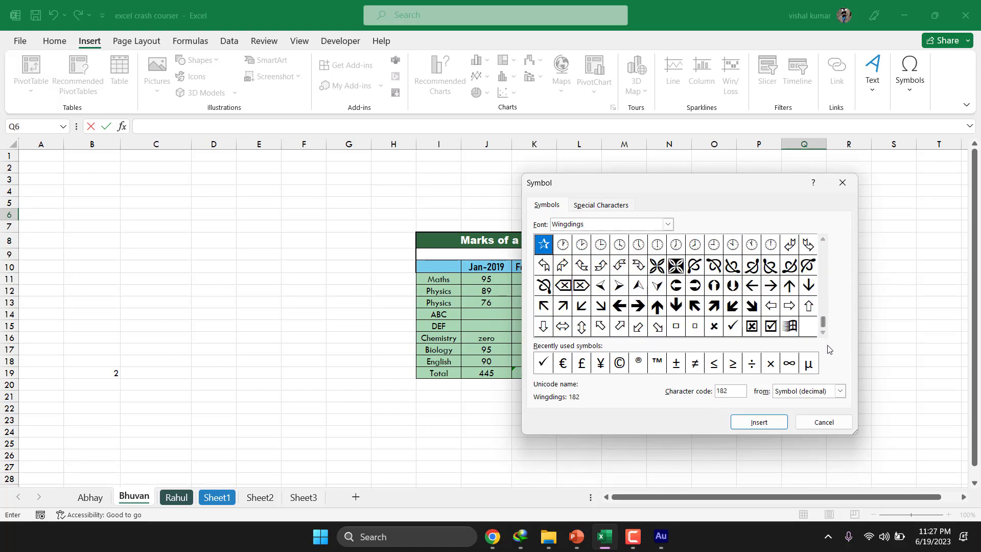
click(733, 327)
drag(728, 182, 566, 162)
click(601, 403)
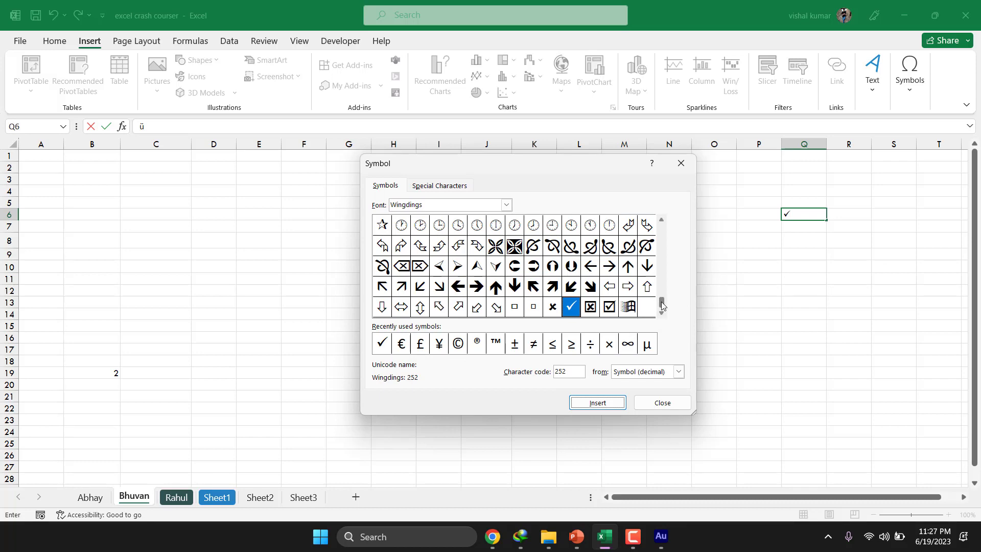
Browse the available symbols in the Wingdings, Vivaldi, Vrinda and Wingdings 3 fonts, and close the symbol selection without inserting another.
drag(661, 293, 658, 232)
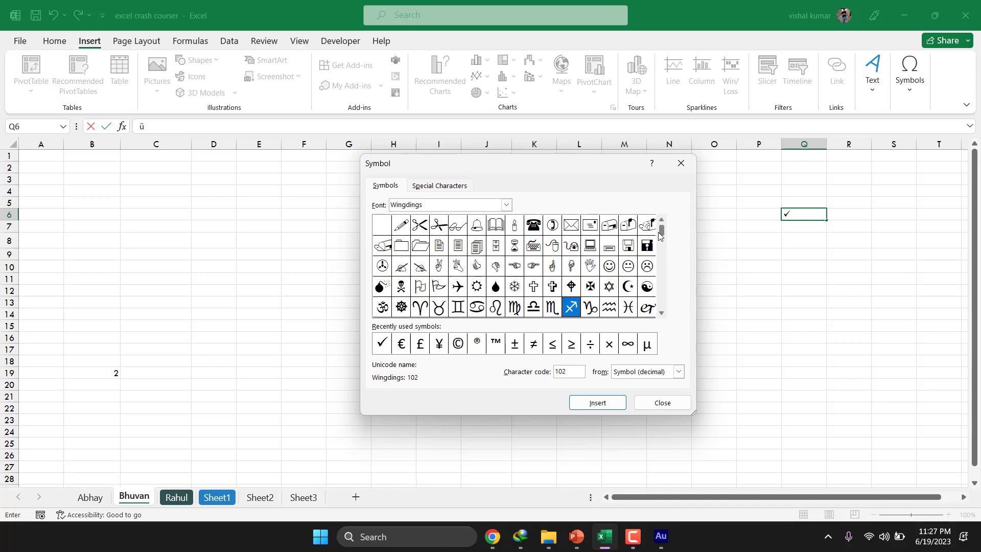
click(507, 204)
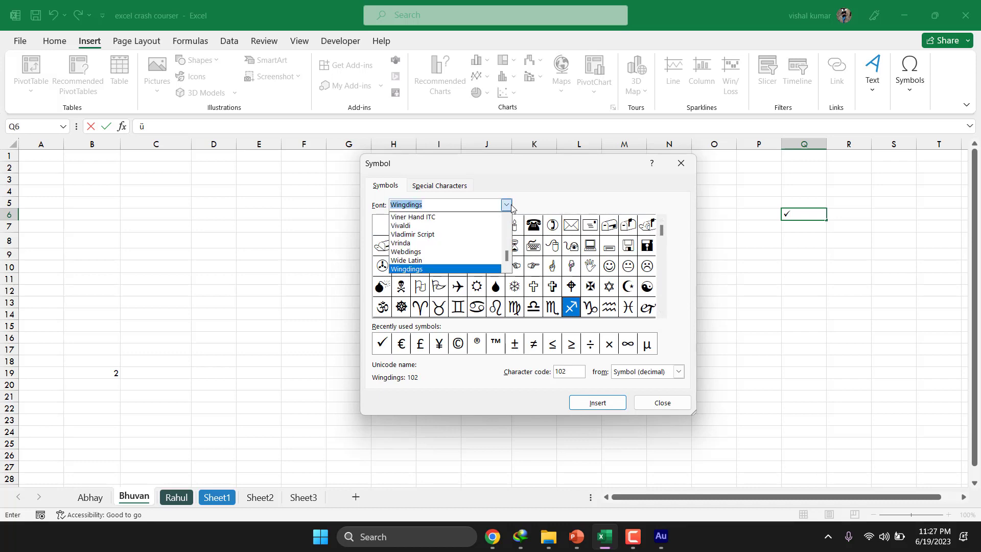
click(487, 228)
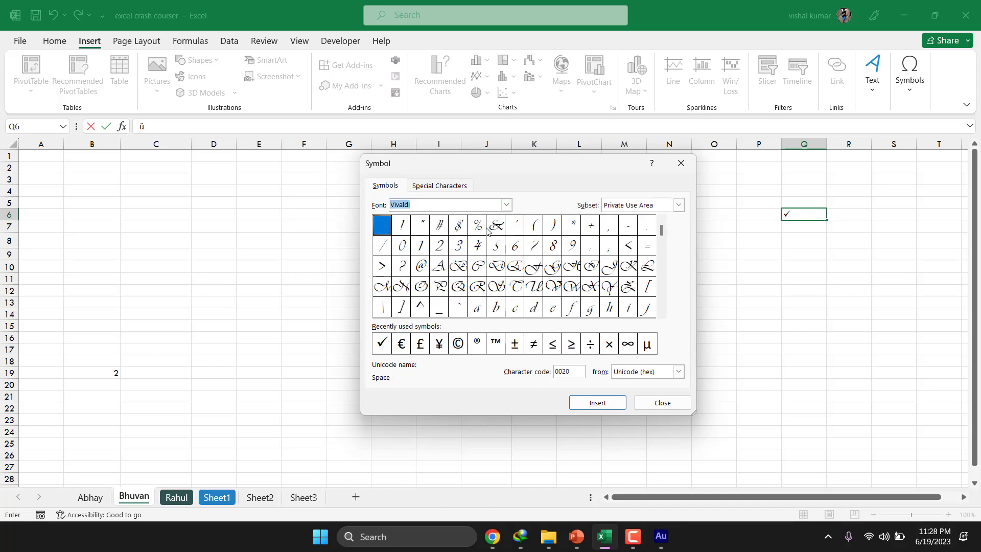
click(508, 205)
click(495, 243)
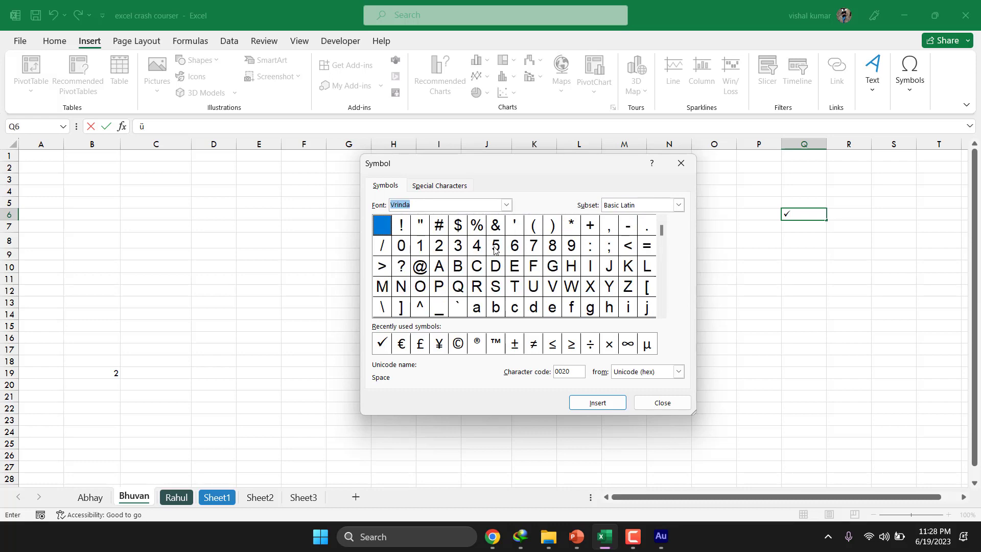
click(506, 205)
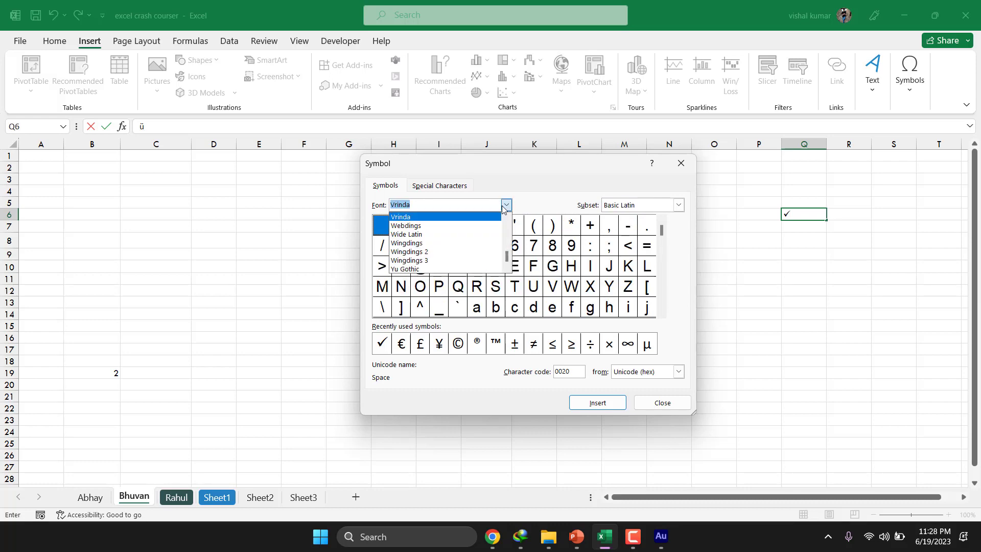
click(491, 261)
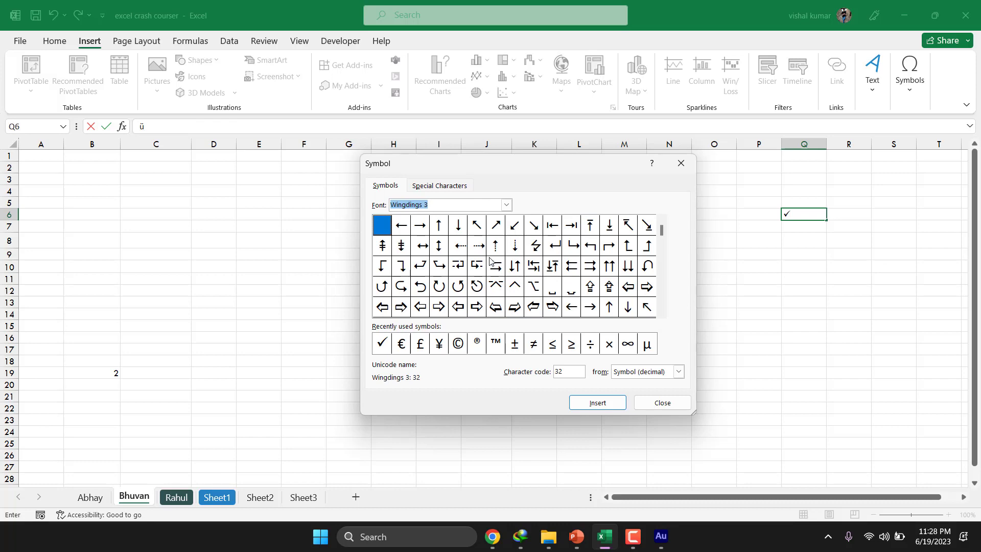
click(659, 403)
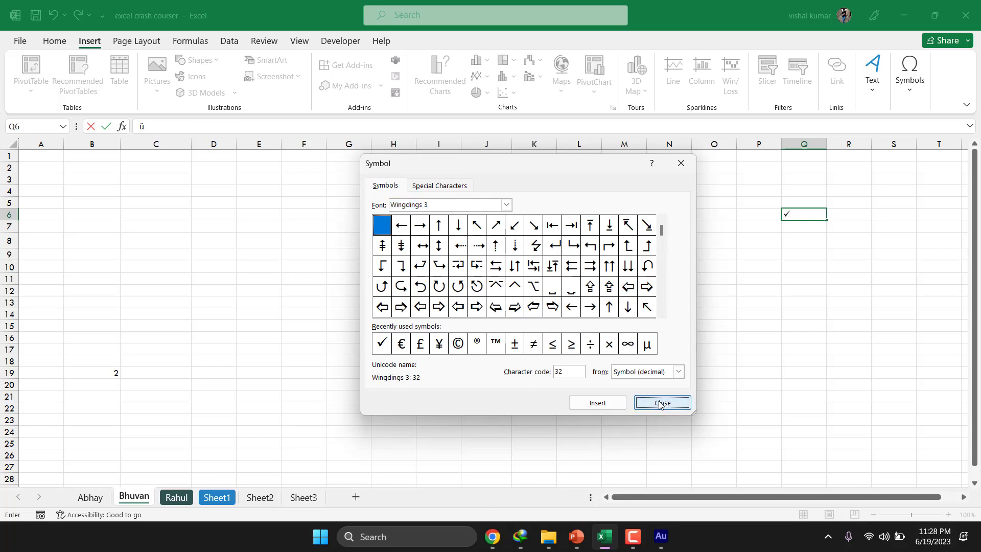
Delete the check mark from cell Q6.
click(832, 292)
click(808, 216)
key(Delete)
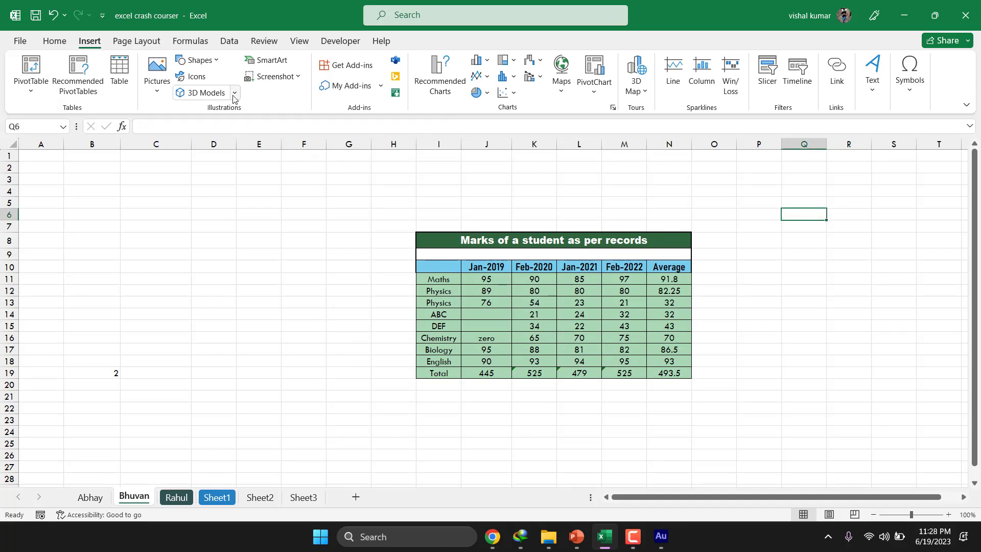
Check the option for inserting a picture from this device.
click(157, 77)
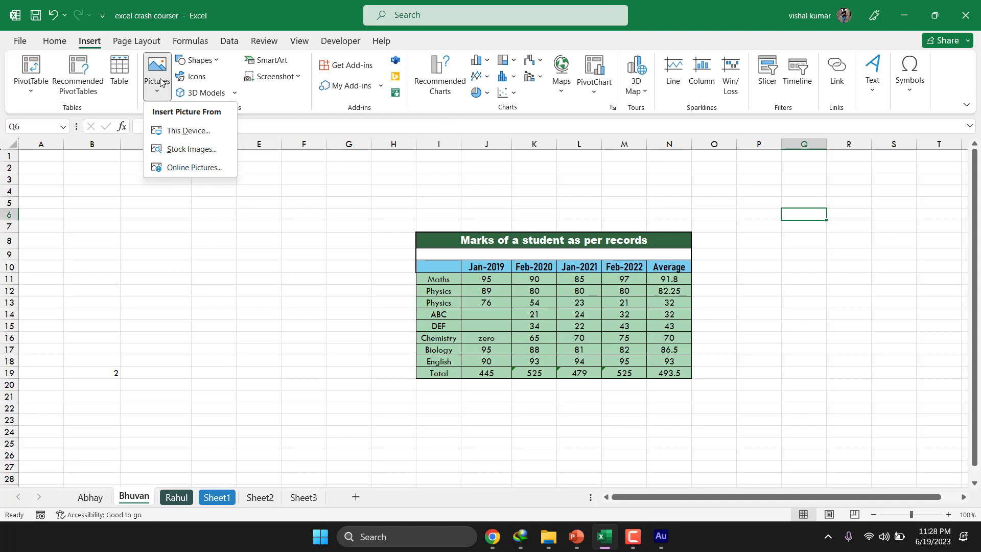
click(188, 131)
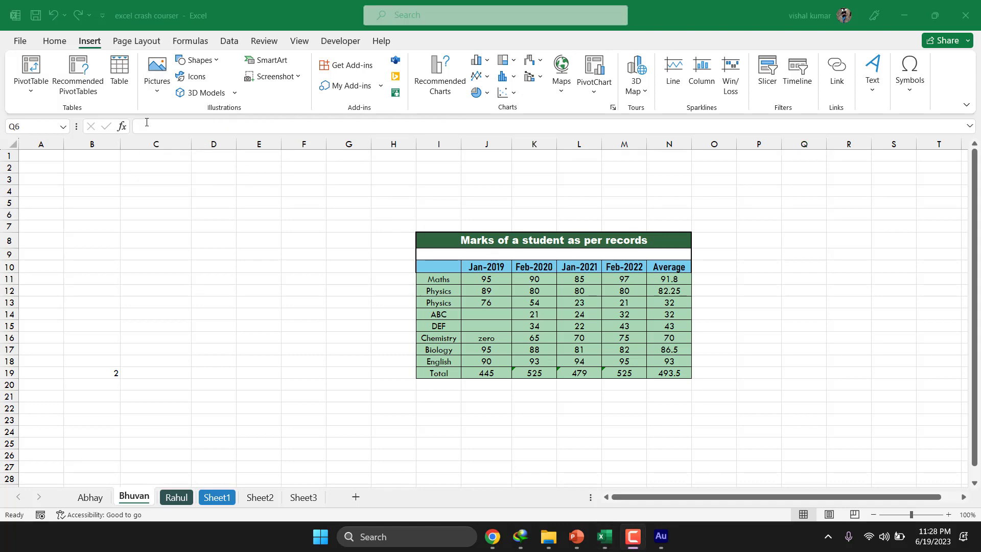
Insert the bus icon from the stock icons and place it left of the marks table, around column F, rows 5 to 9.
click(157, 87)
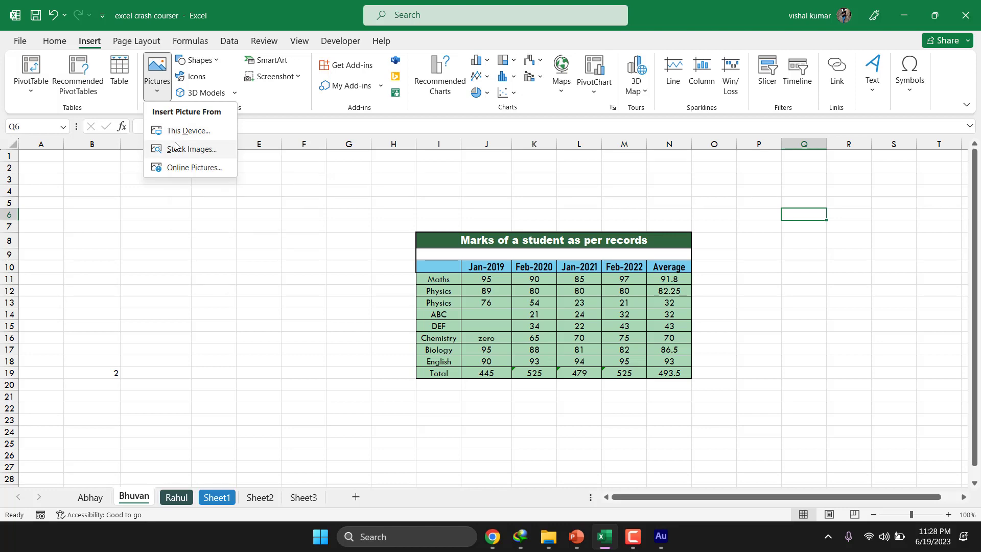
click(175, 149)
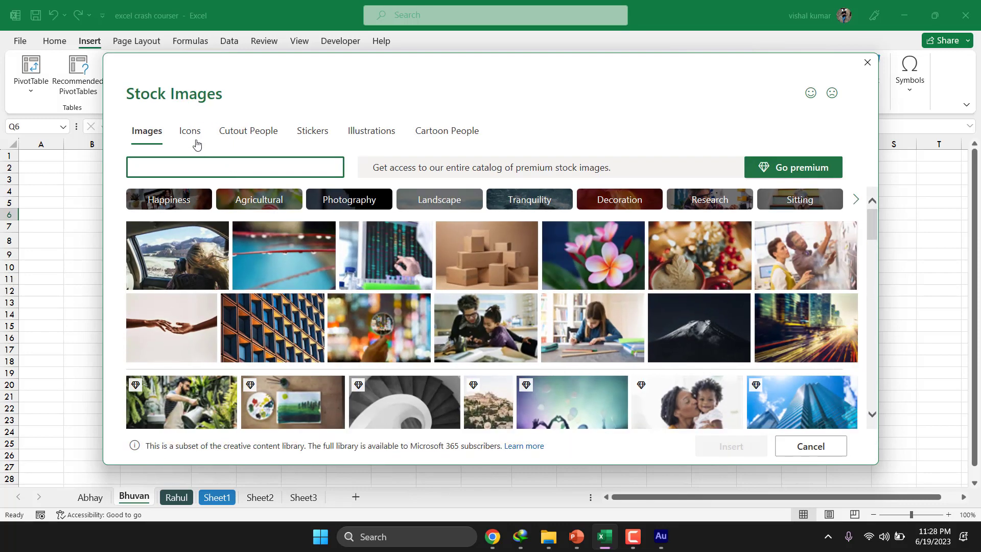
click(193, 134)
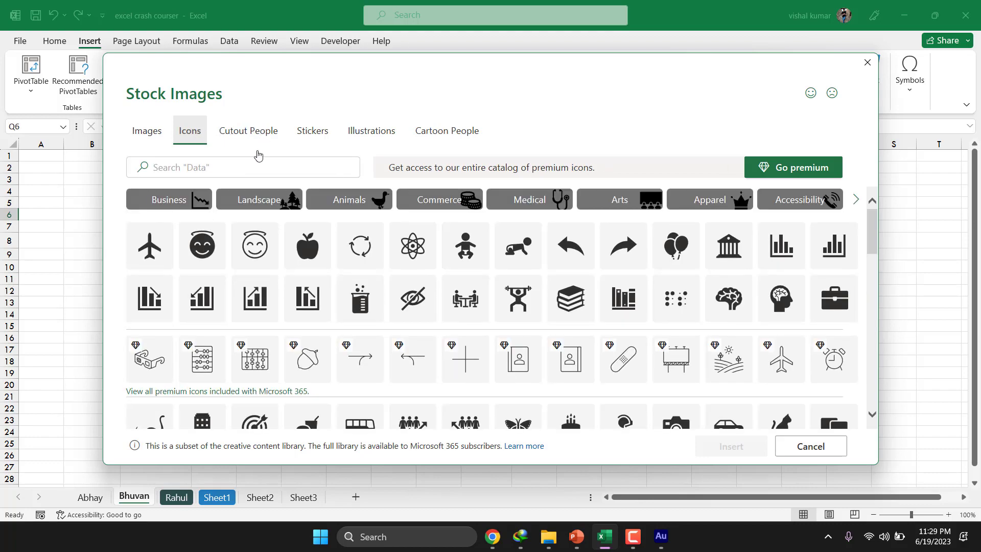
scroll(365, 297, down, 3)
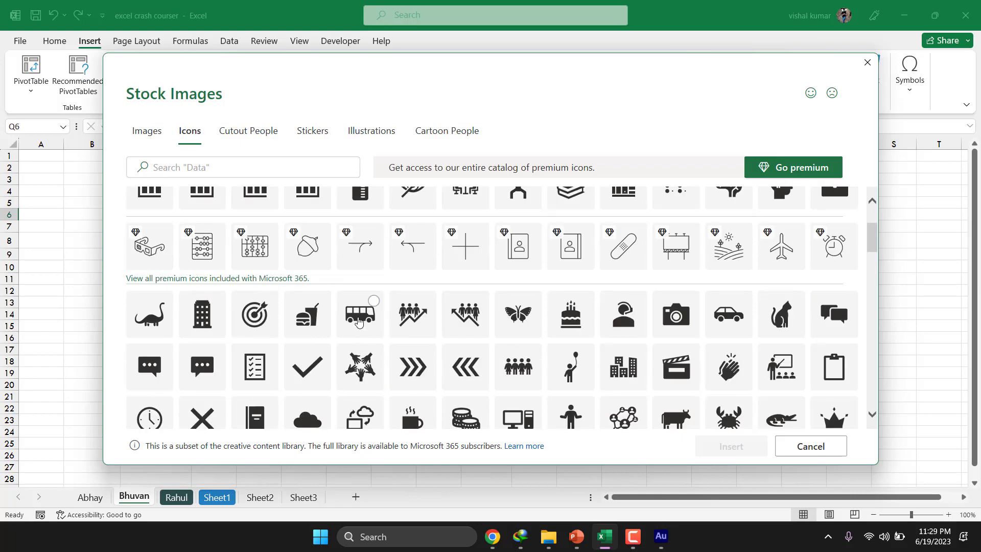
click(374, 302)
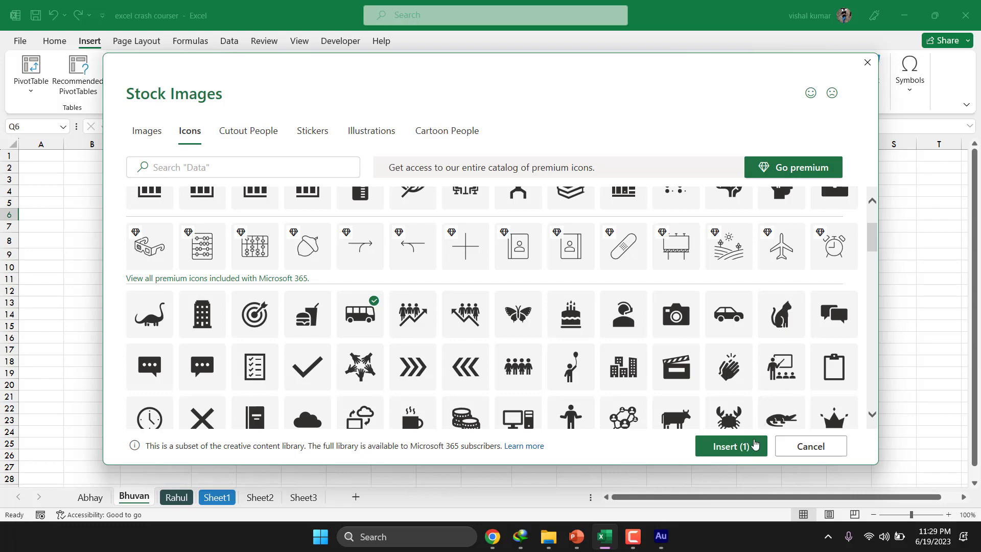
click(747, 447)
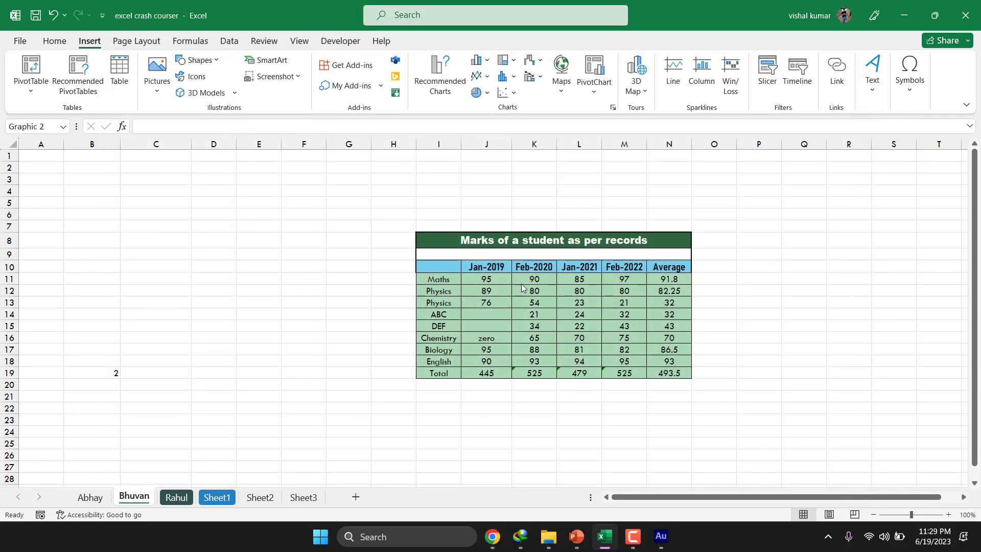
drag(817, 231, 304, 223)
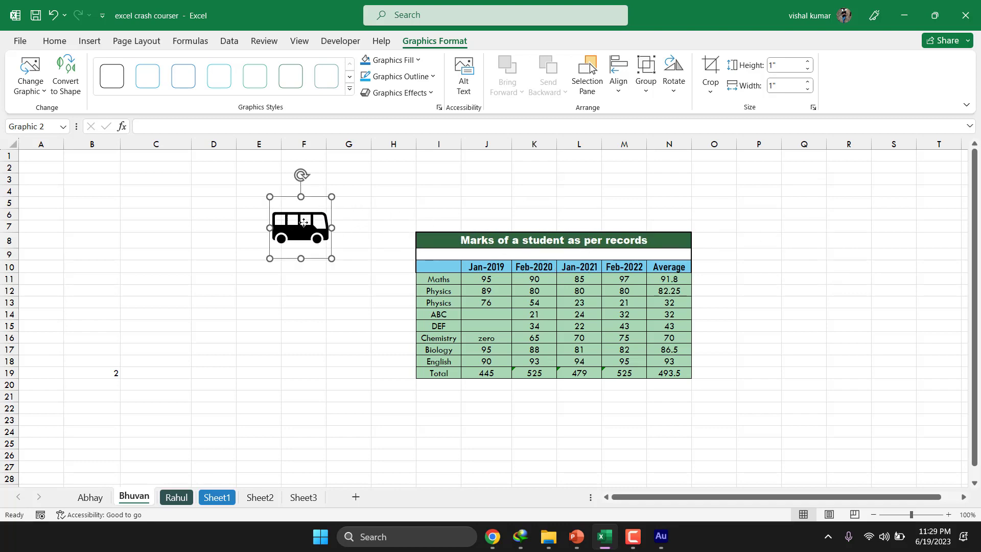
click(348, 325)
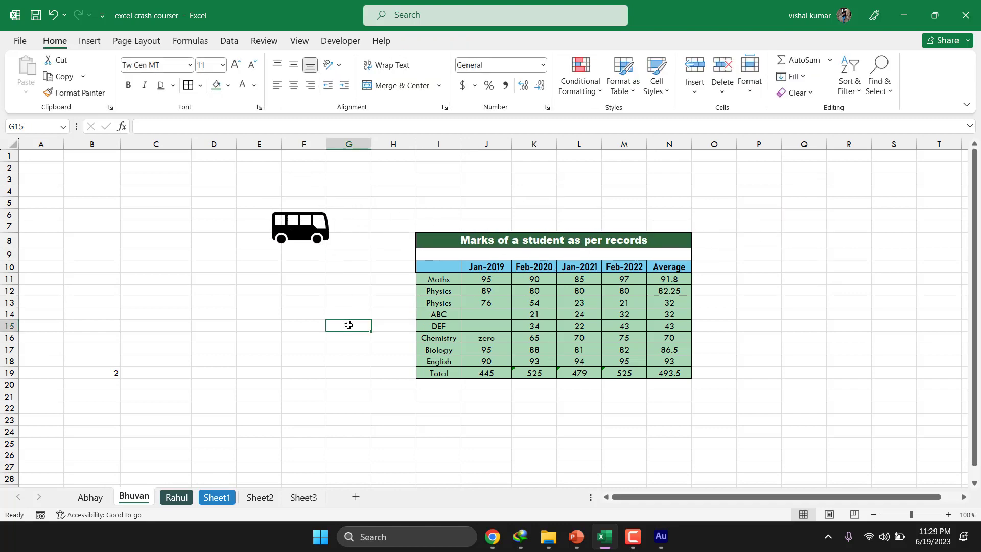
Open the stock icon library directly to view it, and close it without inserting anything.
click(99, 45)
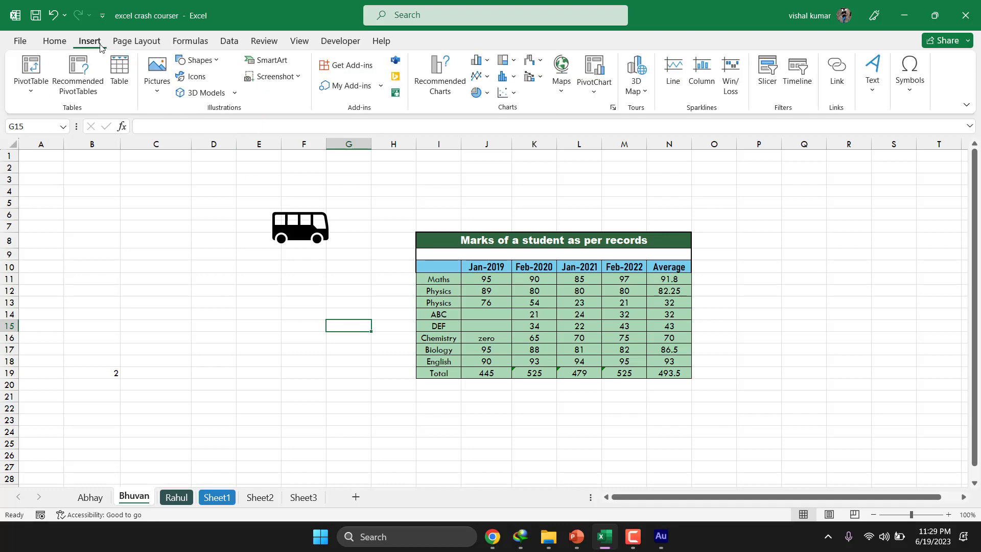
click(199, 76)
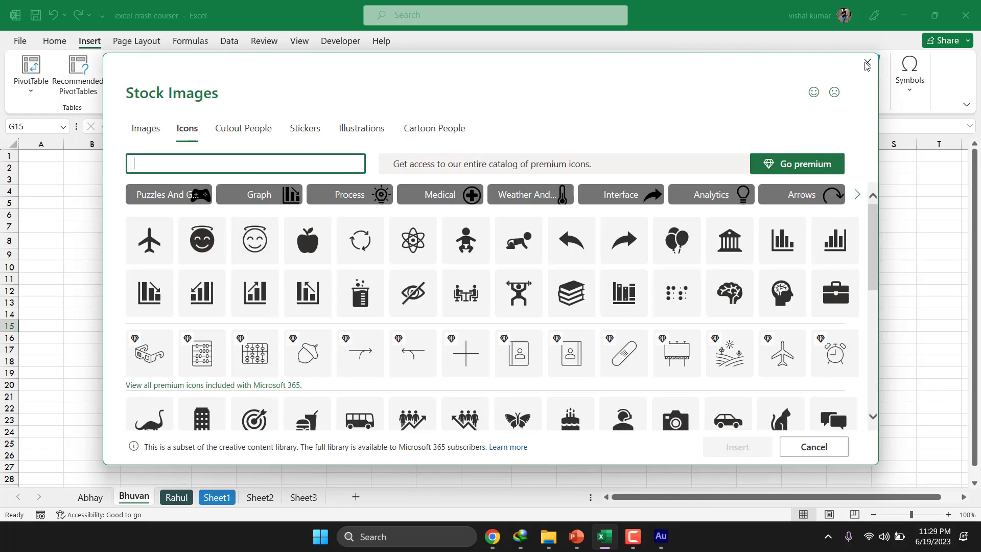
key(Escape)
Draw a circle about 1.46" in diameter with the Oval shape over columns B and C, rows 4 to 10.
click(218, 62)
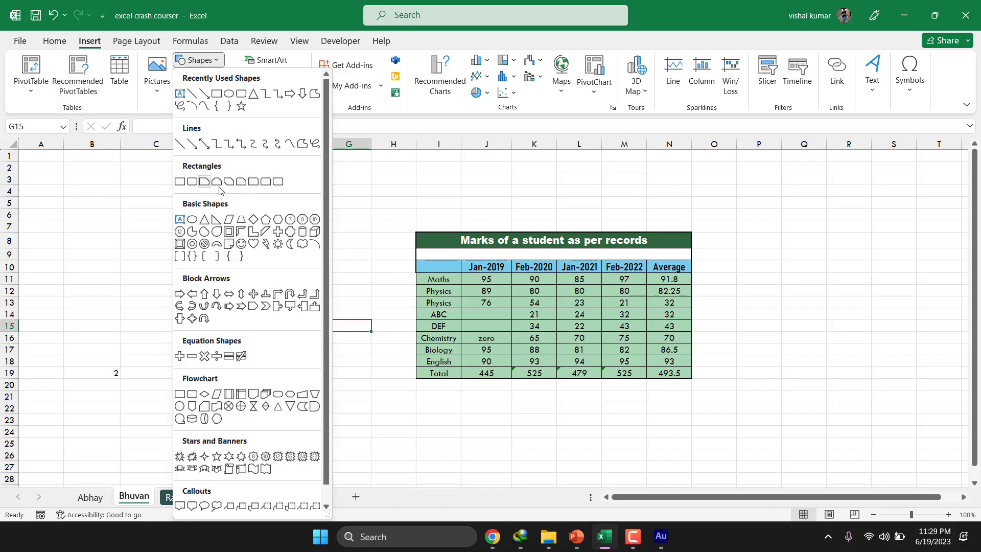
scroll(247, 354, down, 1)
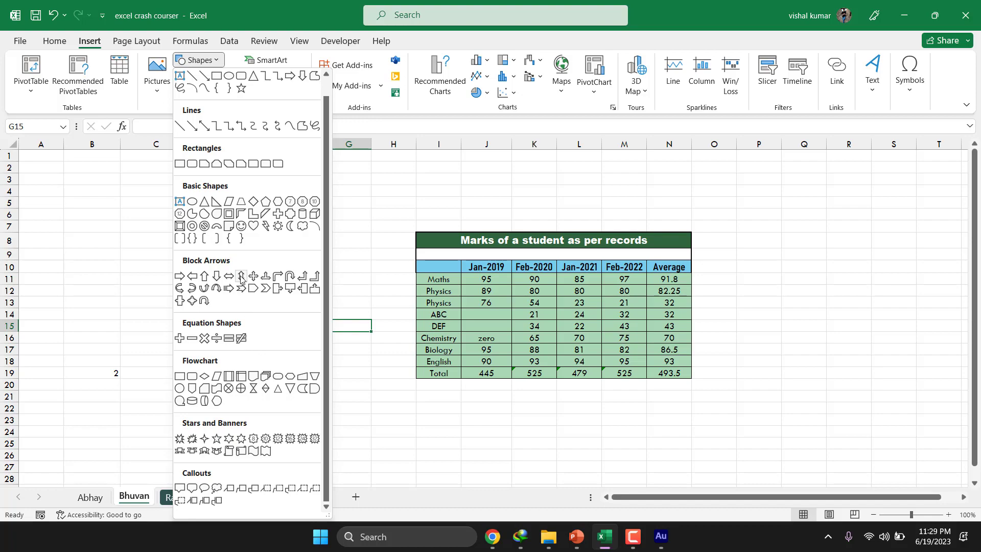
scroll(241, 278, up, 1)
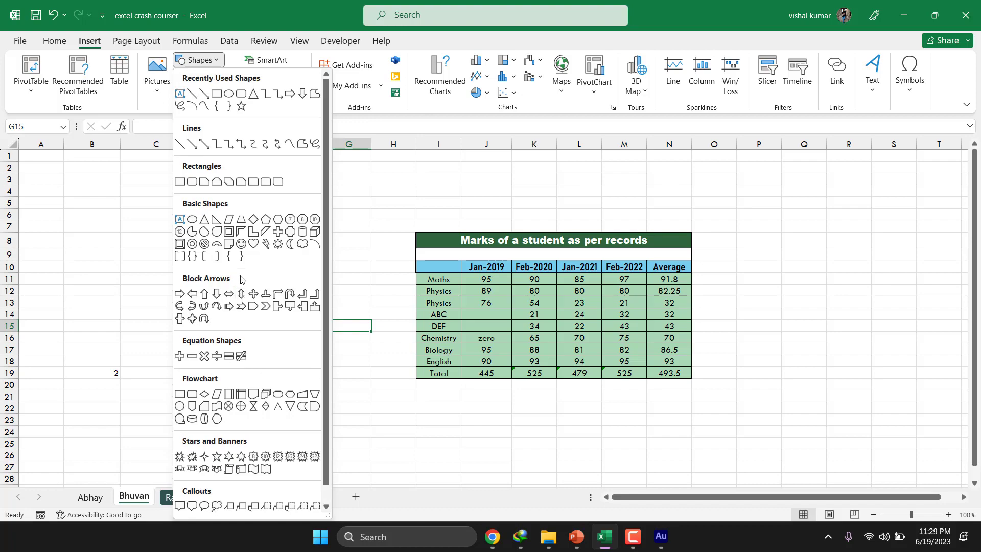
click(230, 95)
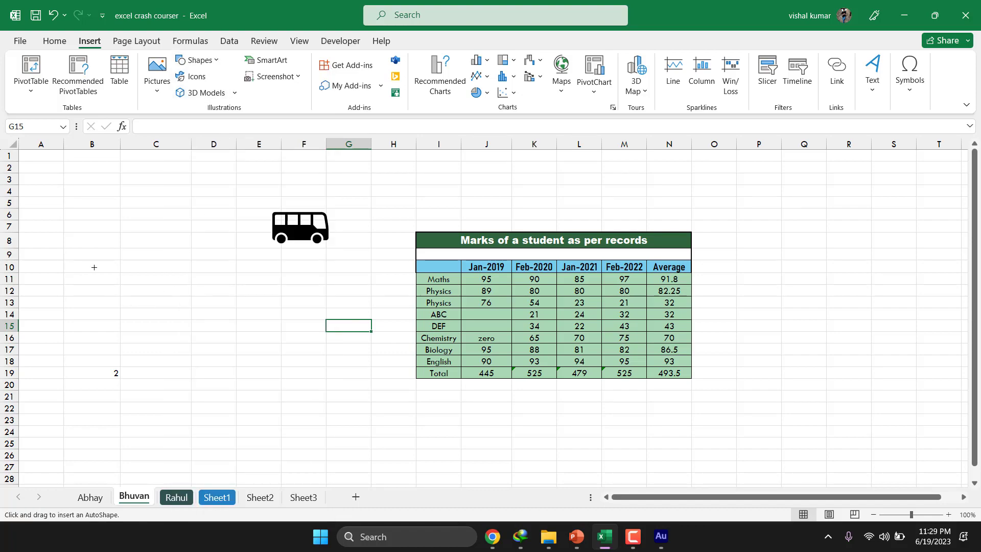
click(196, 59)
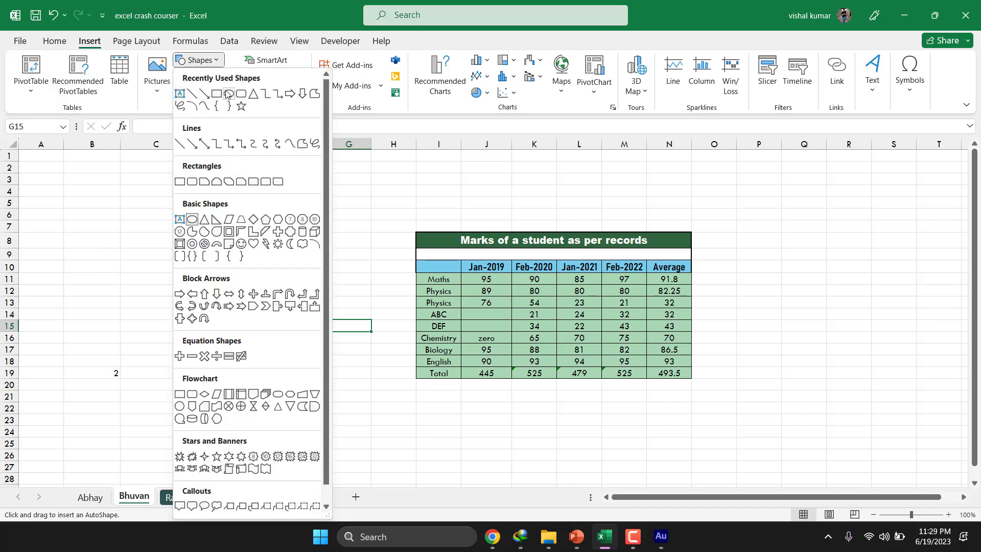
click(229, 93)
drag(112, 288, 179, 269)
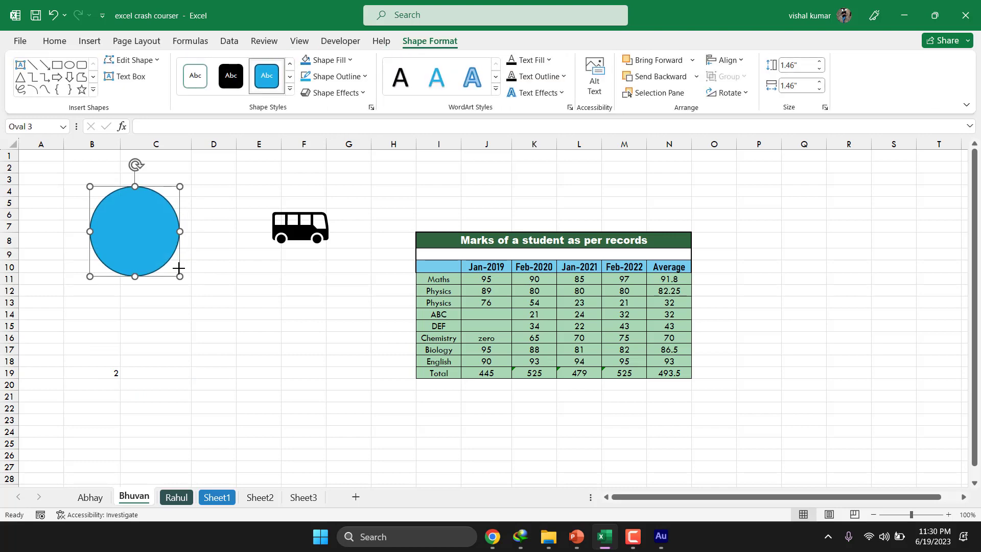
click(225, 332)
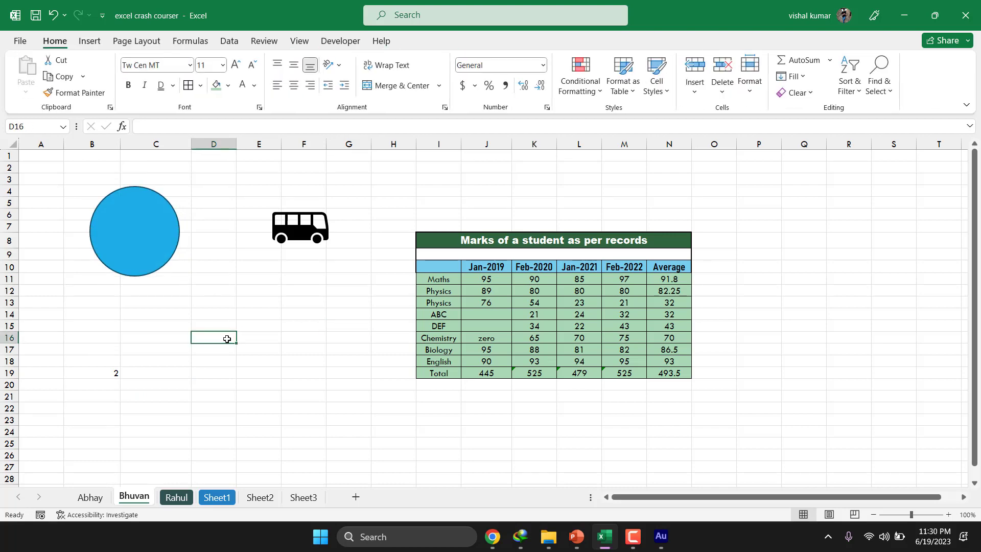
Draw a looping freehand scribble about 1.25" high and 2.09" wide below the bus icon, over columns D to F.
click(89, 44)
click(200, 62)
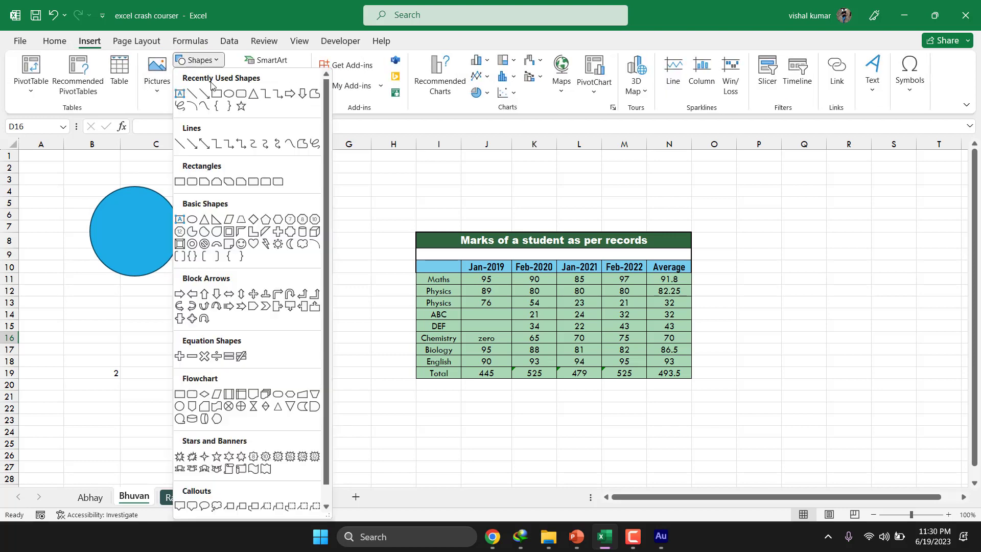
click(315, 144)
mouse_move(221, 280)
mouse_down()
mouse_move(281, 310)
mouse_move(263, 296)
mouse_move(200, 299)
mouse_up()
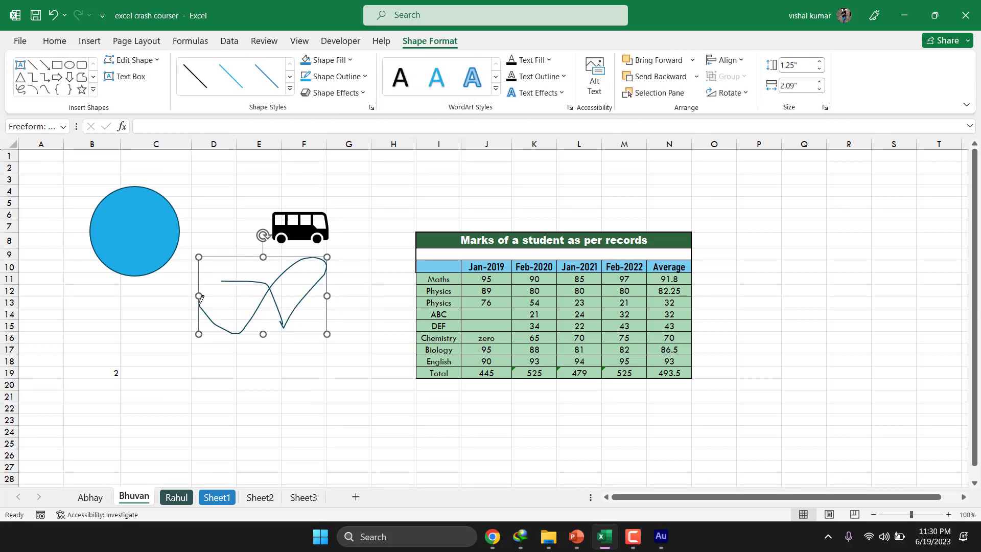
click(254, 363)
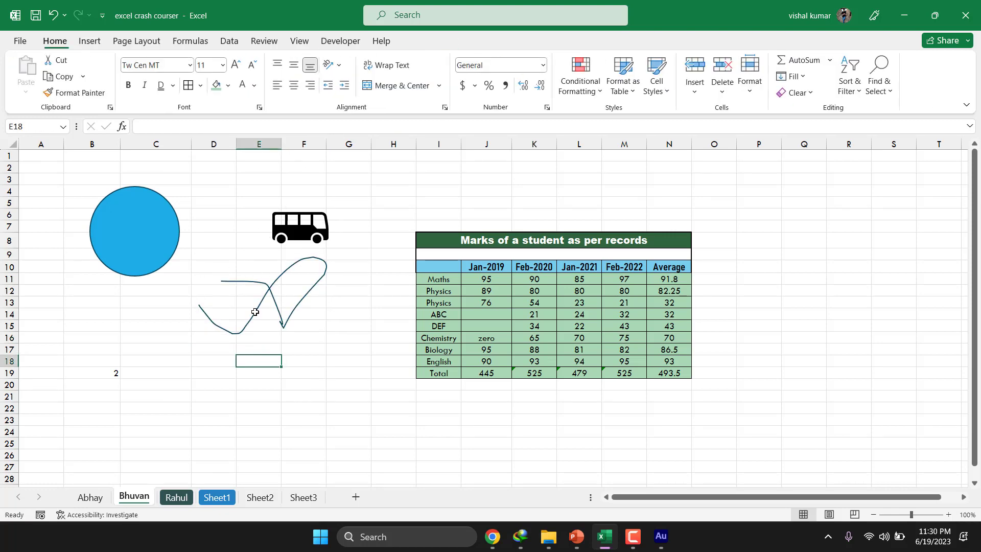
Insert the anatomical heart 3D model from the online All Animated Models category.
click(89, 41)
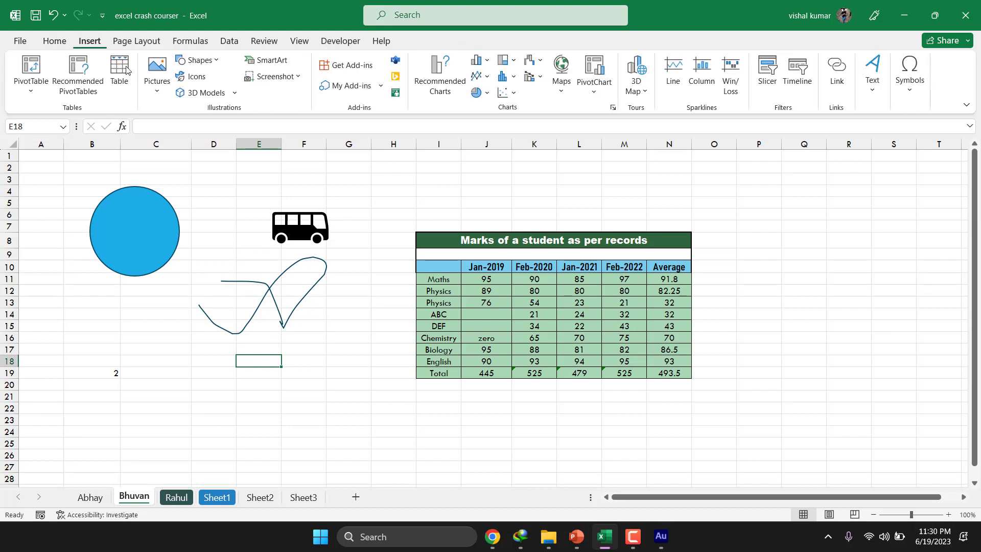
click(200, 93)
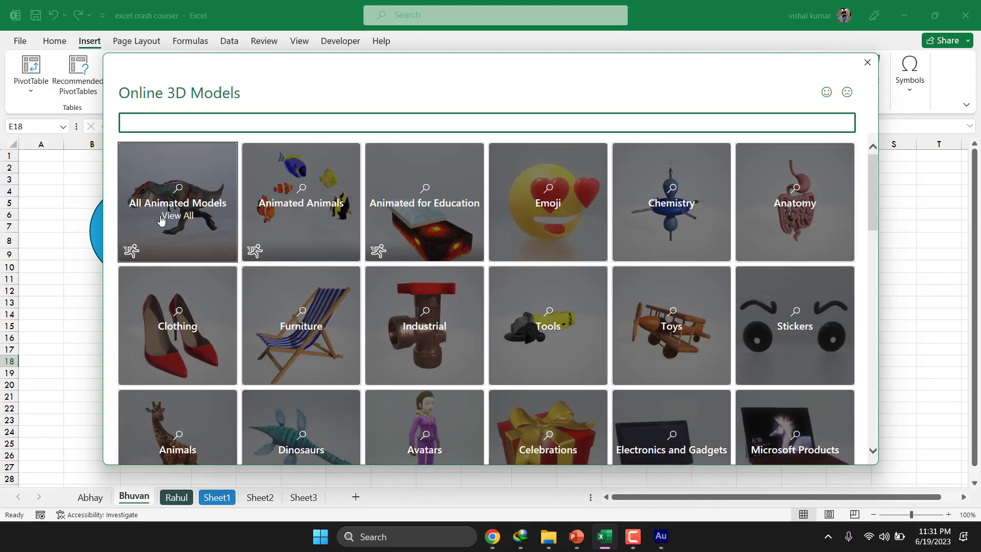
click(161, 221)
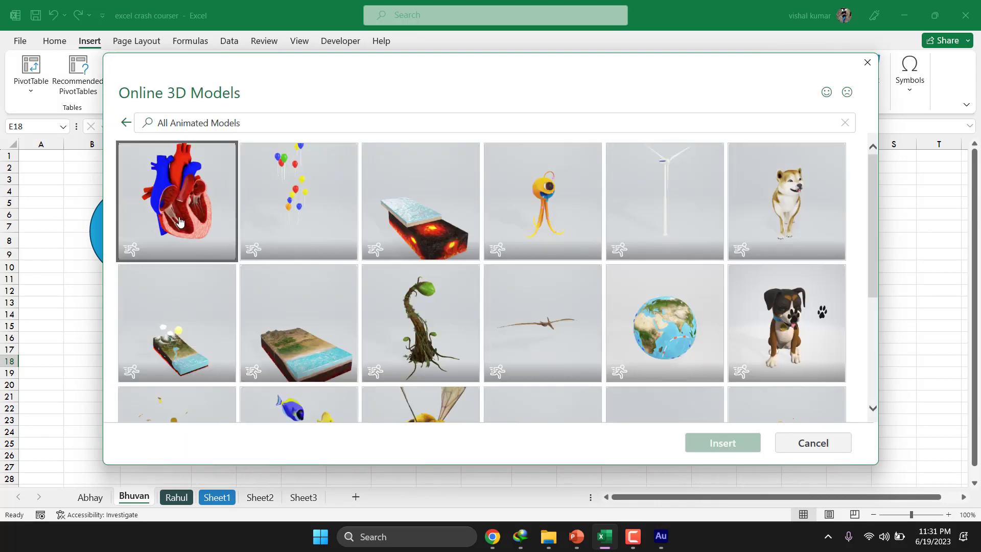
click(162, 225)
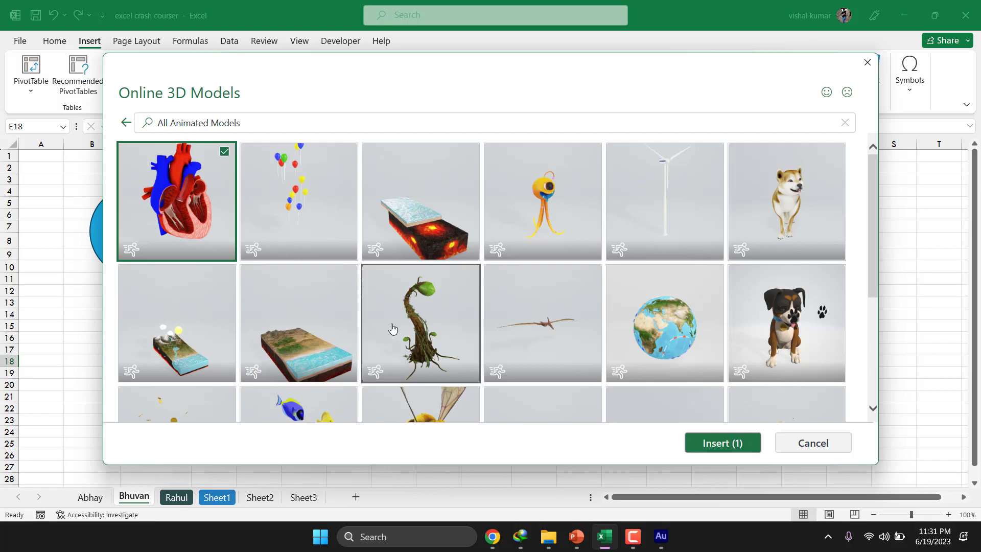
click(708, 444)
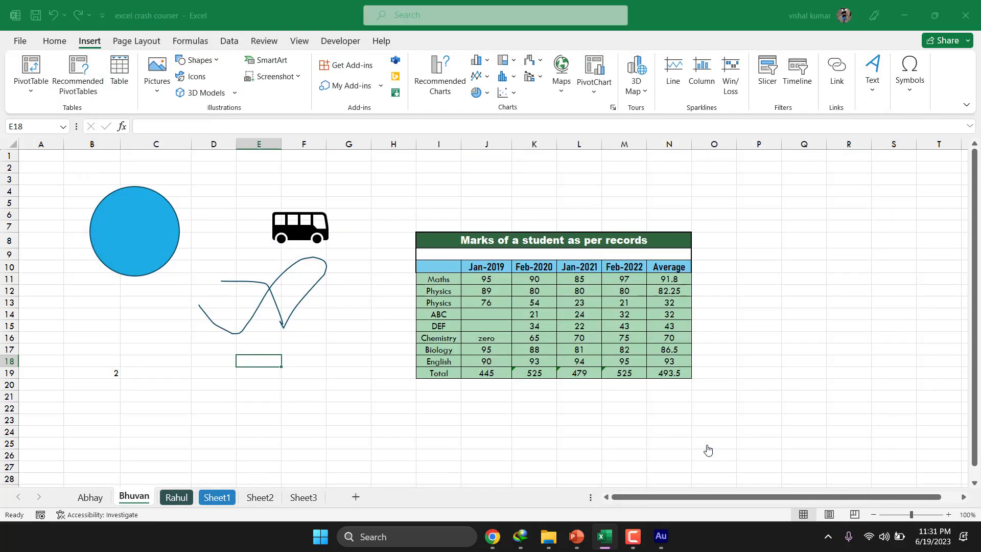
Move the heart 3D model off the marks table to about columns O to Q, rows 7 to 18, and rotate it in 3D.
key(F9)
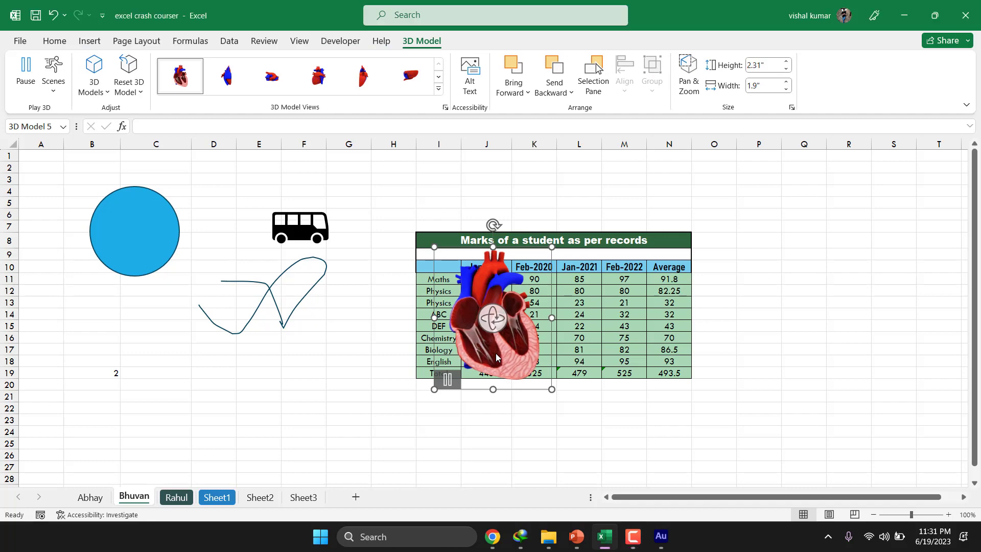
drag(495, 357, 787, 333)
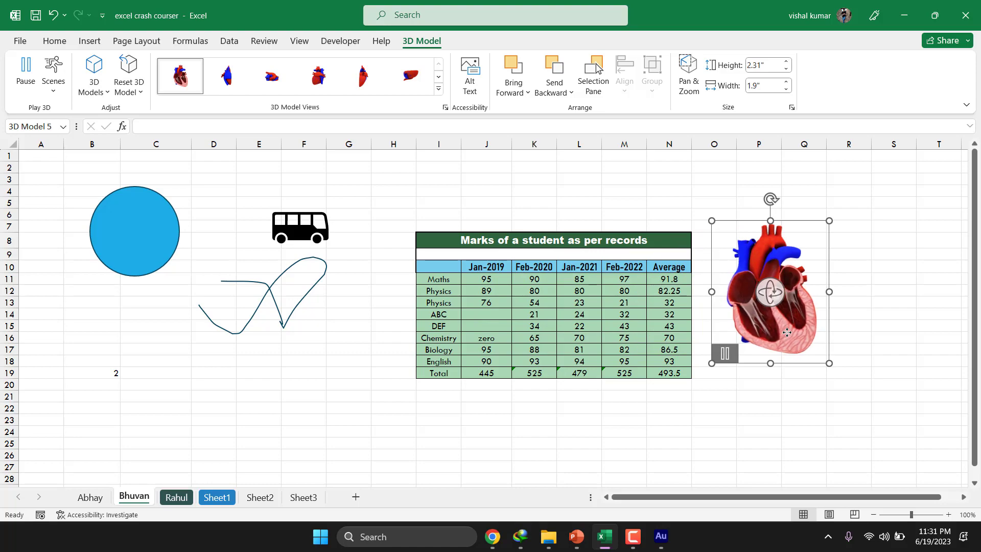
drag(778, 291, 790, 249)
drag(810, 281, 768, 291)
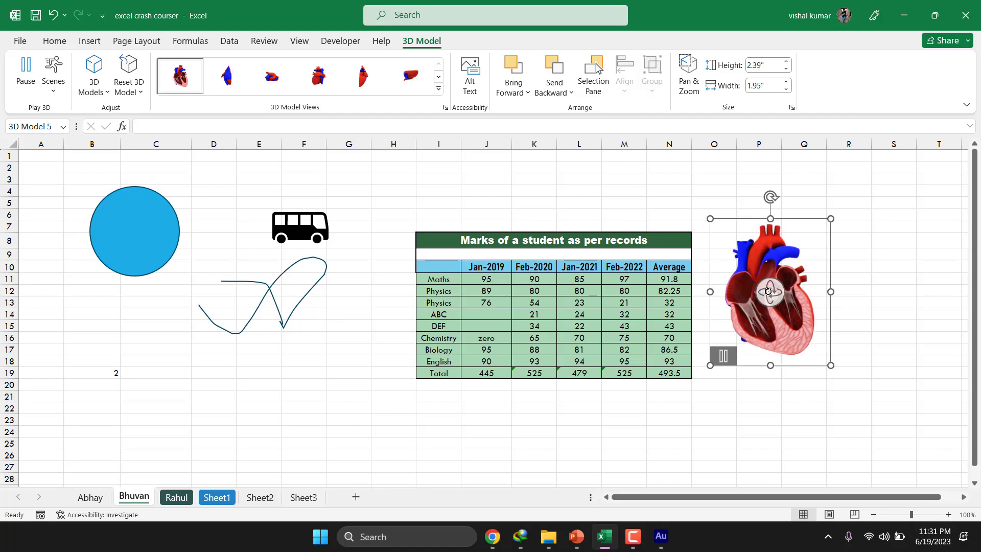
Delete the heart 3D model from the worksheet.
key(Delete)
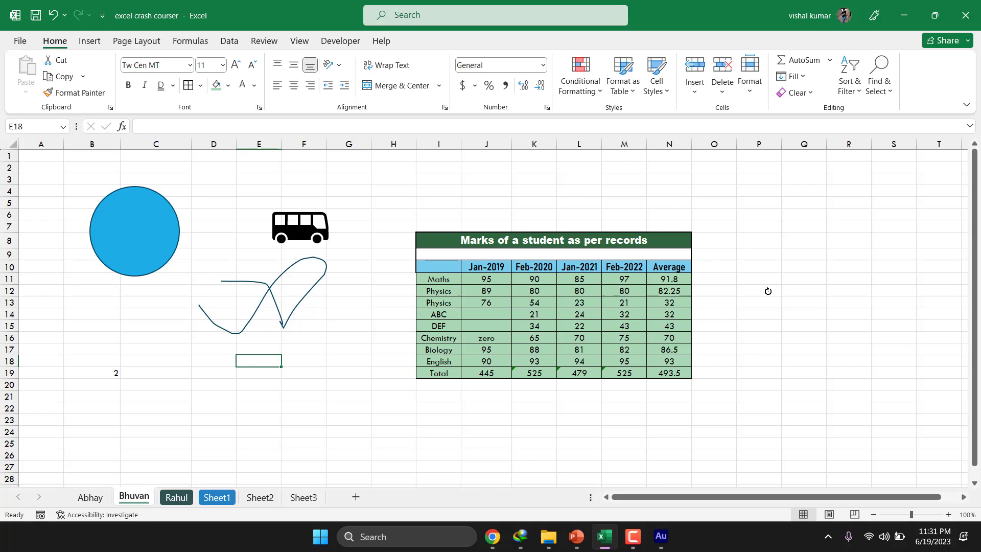
Insert a SmartArt graphic with the Process category selected in the graphic chooser.
click(89, 41)
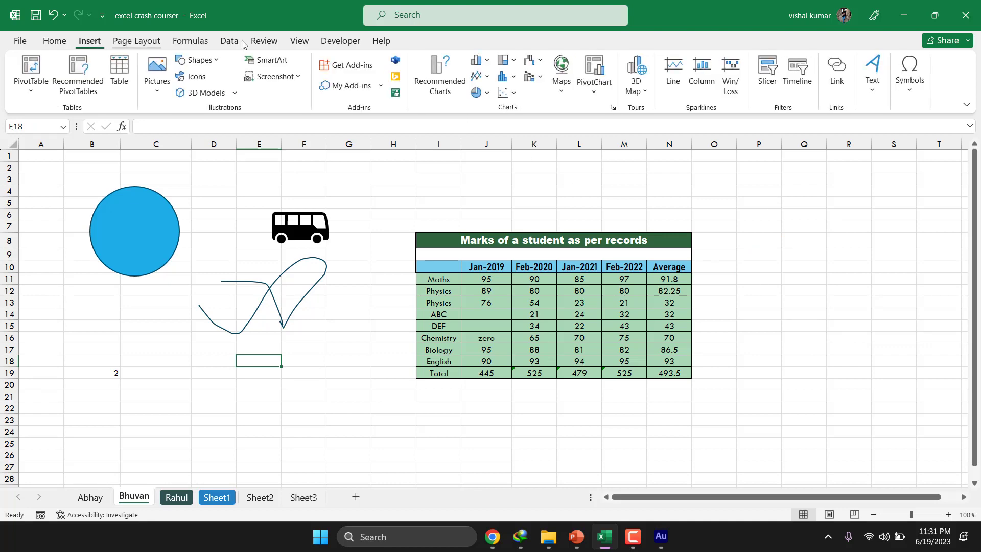
click(296, 77)
click(295, 81)
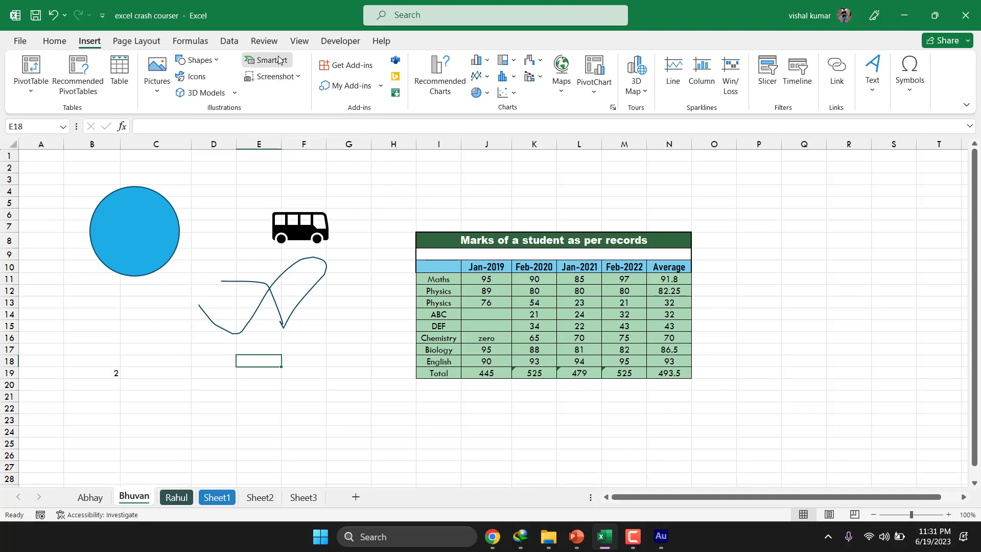
click(279, 60)
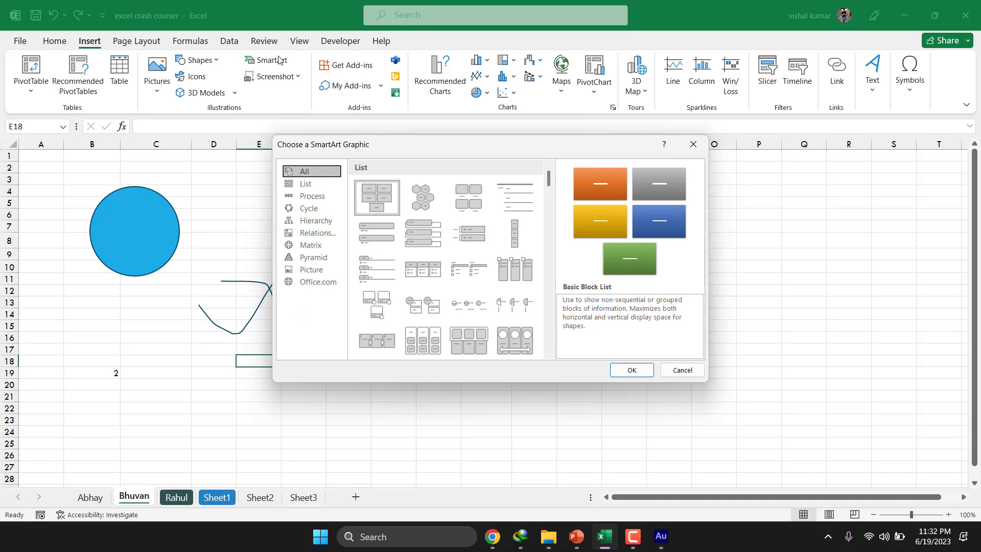
click(315, 183)
click(318, 198)
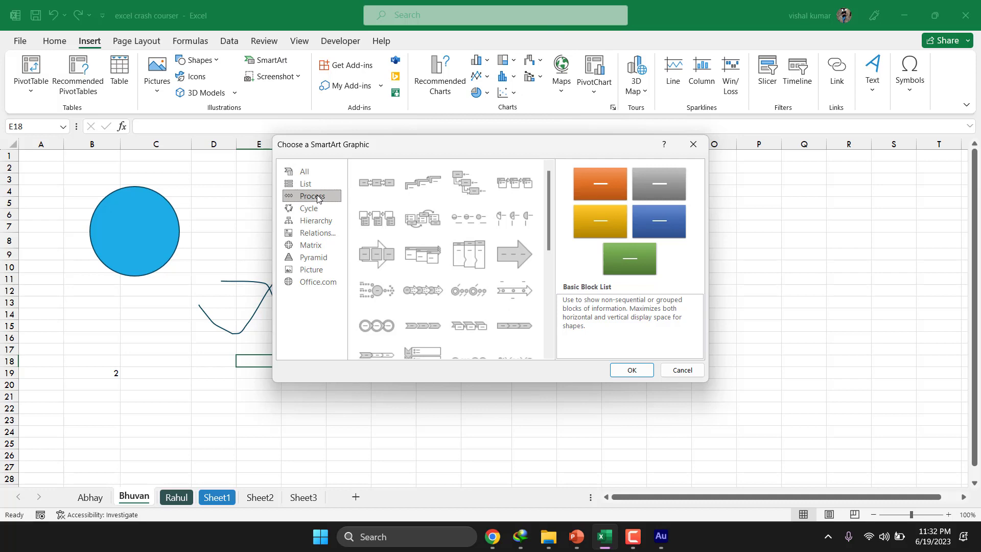
click(631, 368)
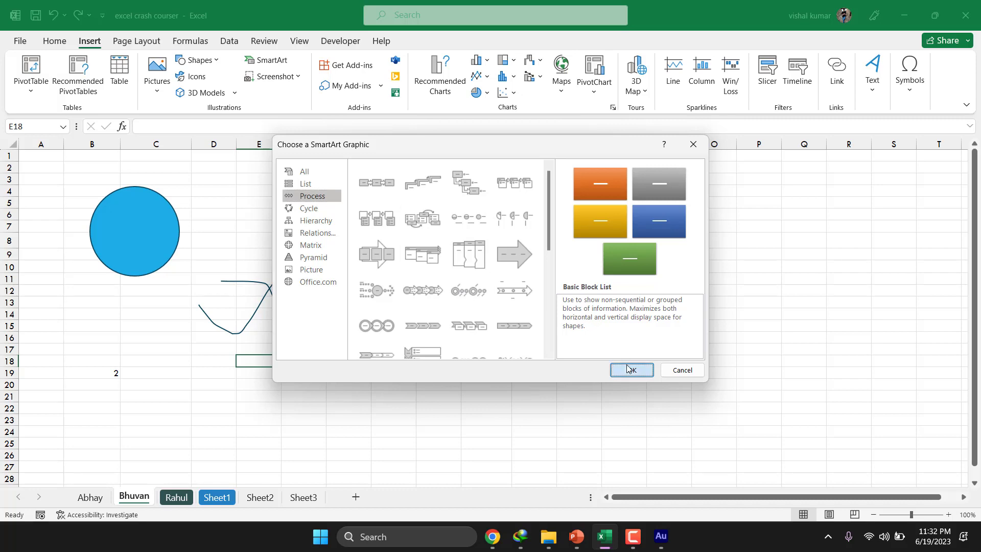